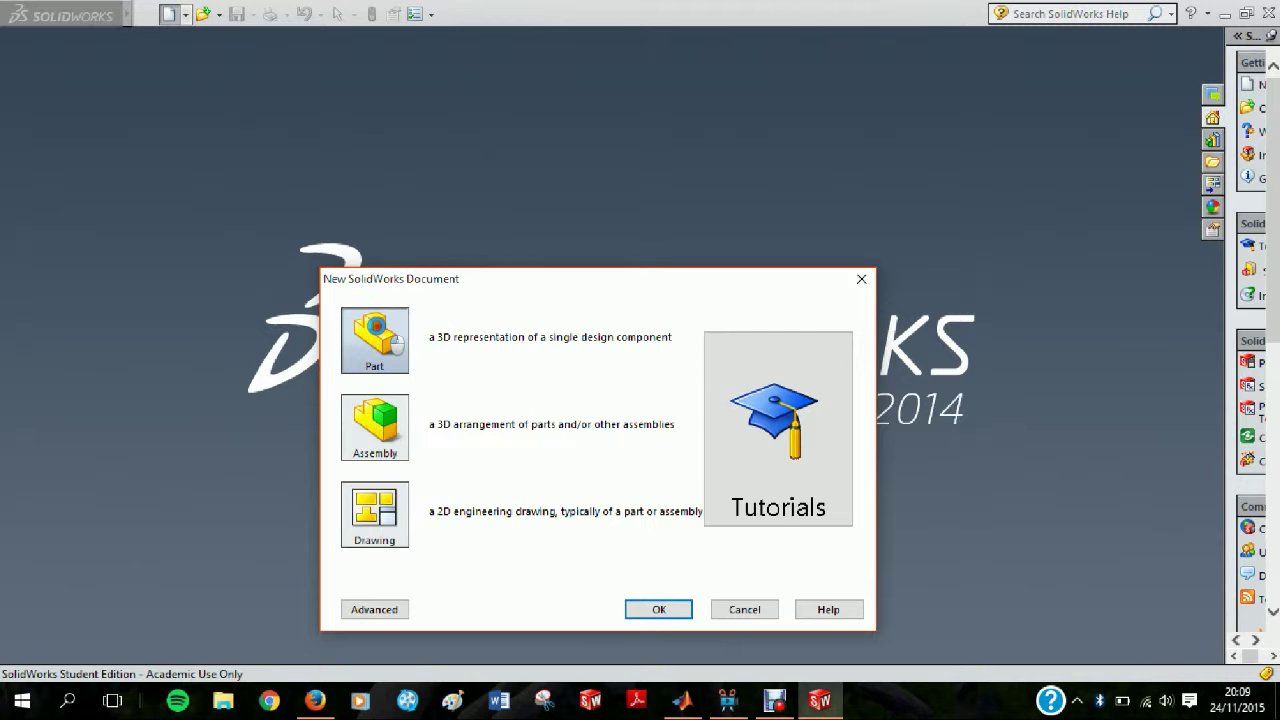
# Create a new part document and examine its Front, Top and Right planes and the origin
pyautogui.doubleClick(347, 326)
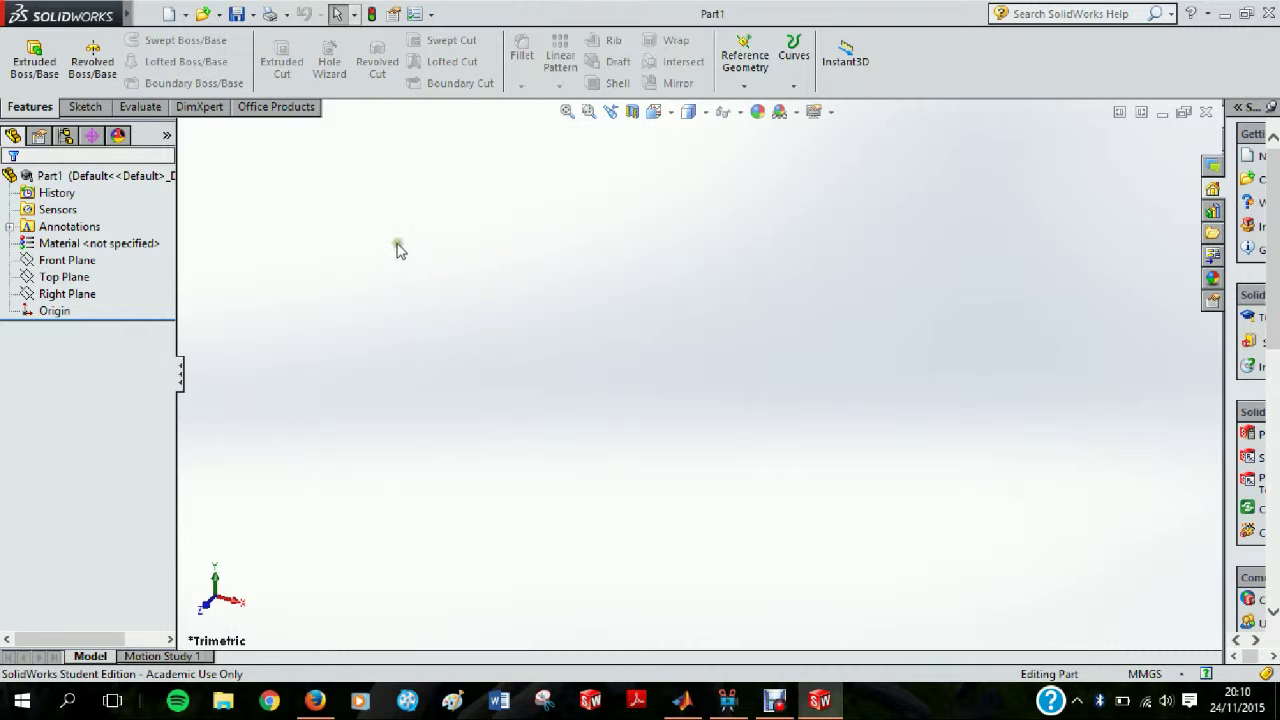
pyautogui.click(80, 262)
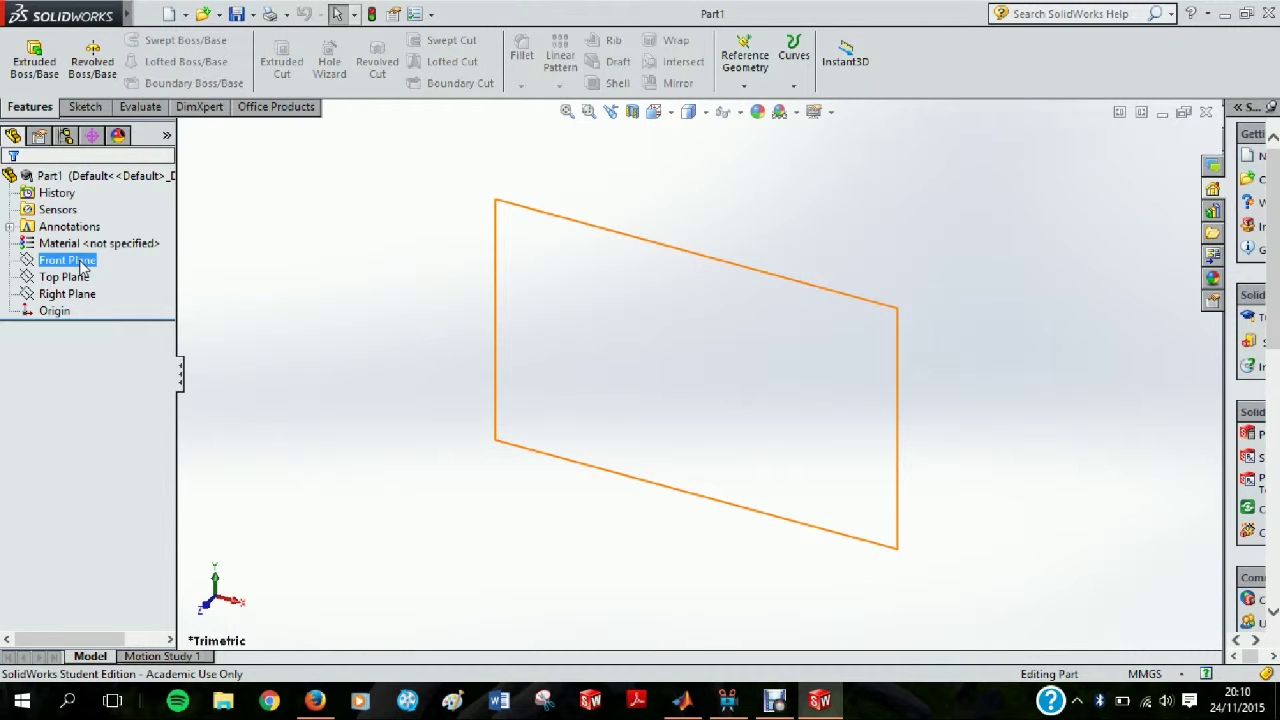
pyautogui.click(76, 279)
pyautogui.click(72, 296)
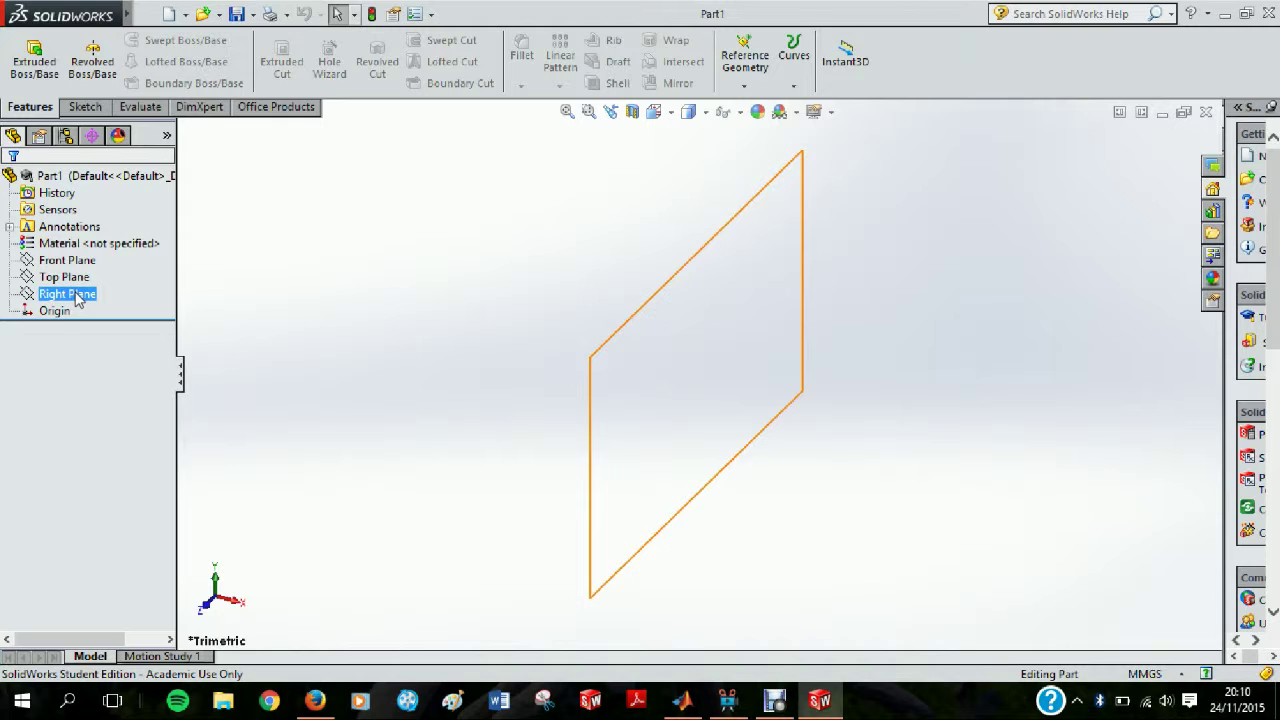
pyautogui.click(56, 312)
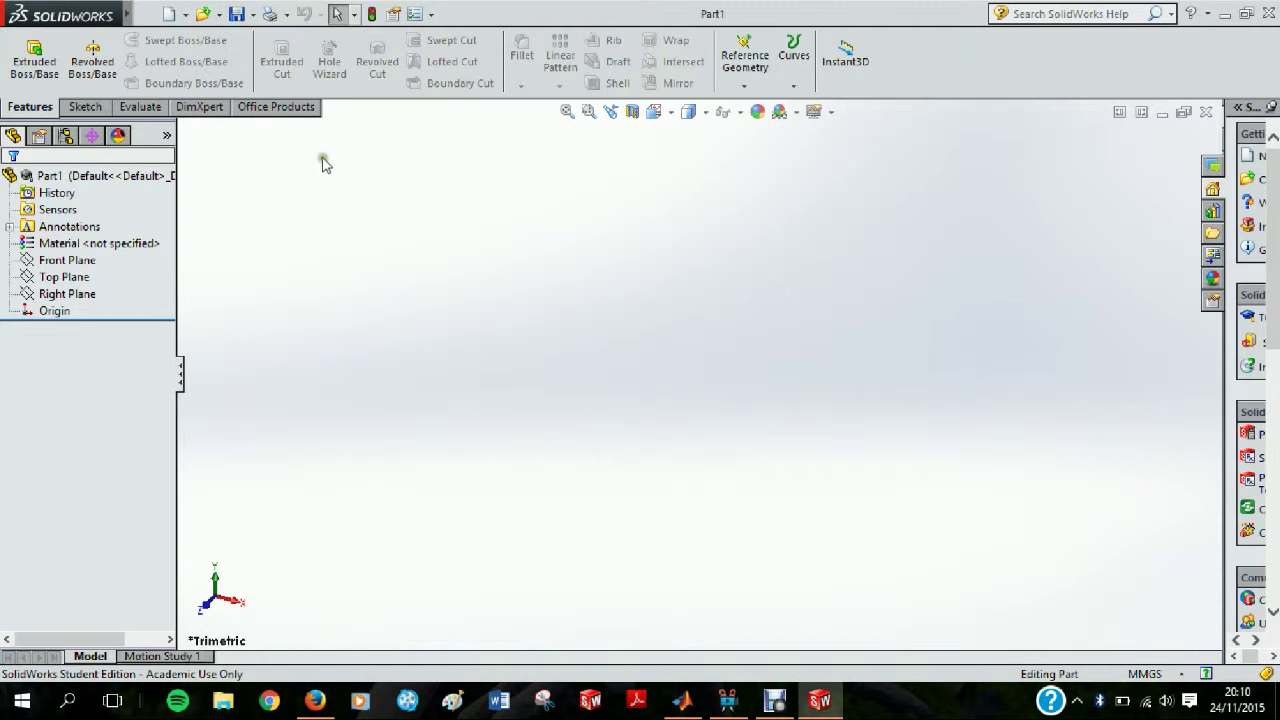
# Start a new sketch on the Front Plane
pyautogui.click(84, 107)
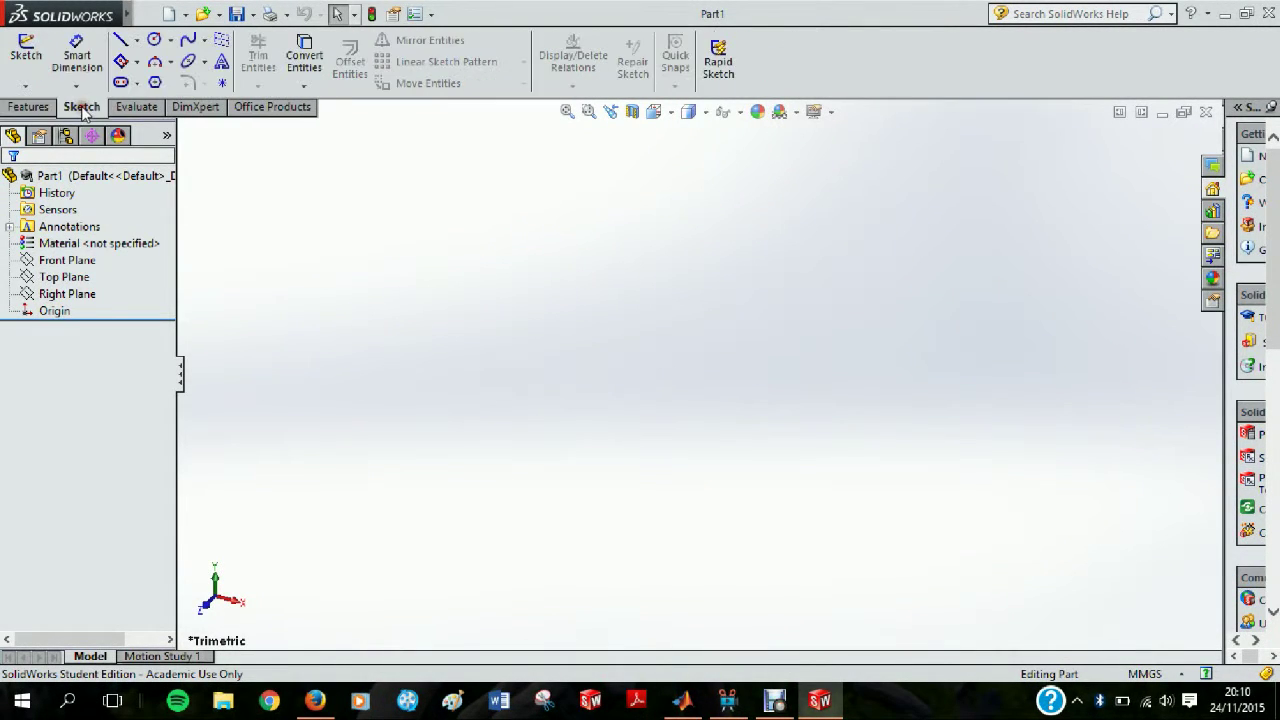
pyautogui.click(28, 62)
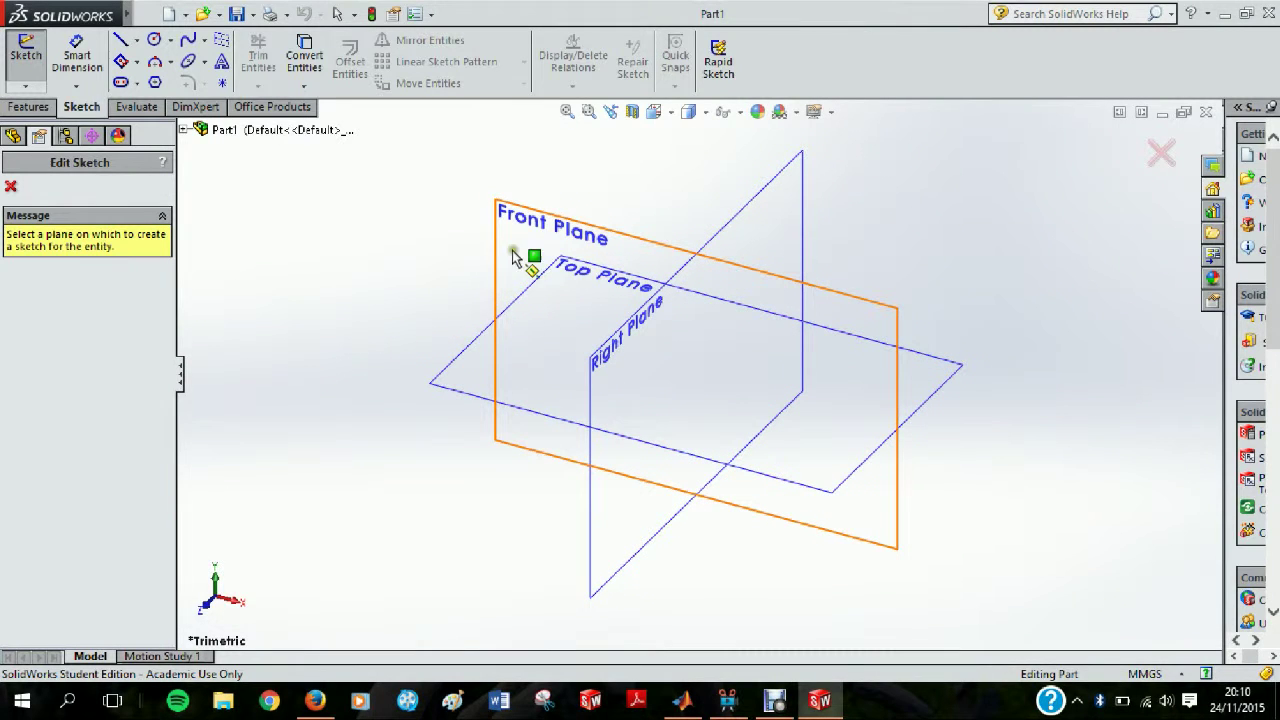
pyautogui.click(545, 225)
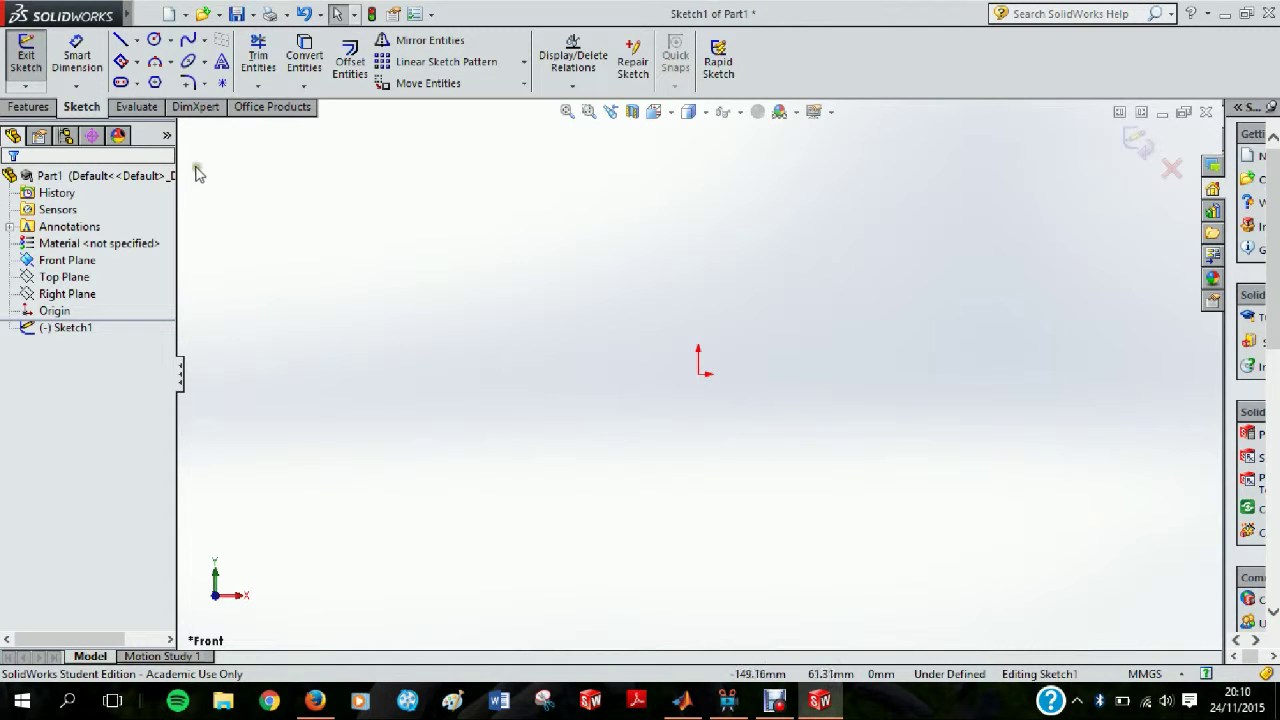
# Sketch a 3 point center rectangle about 90 mm wide and 29 mm high, centred on the origin
pyautogui.click(122, 62)
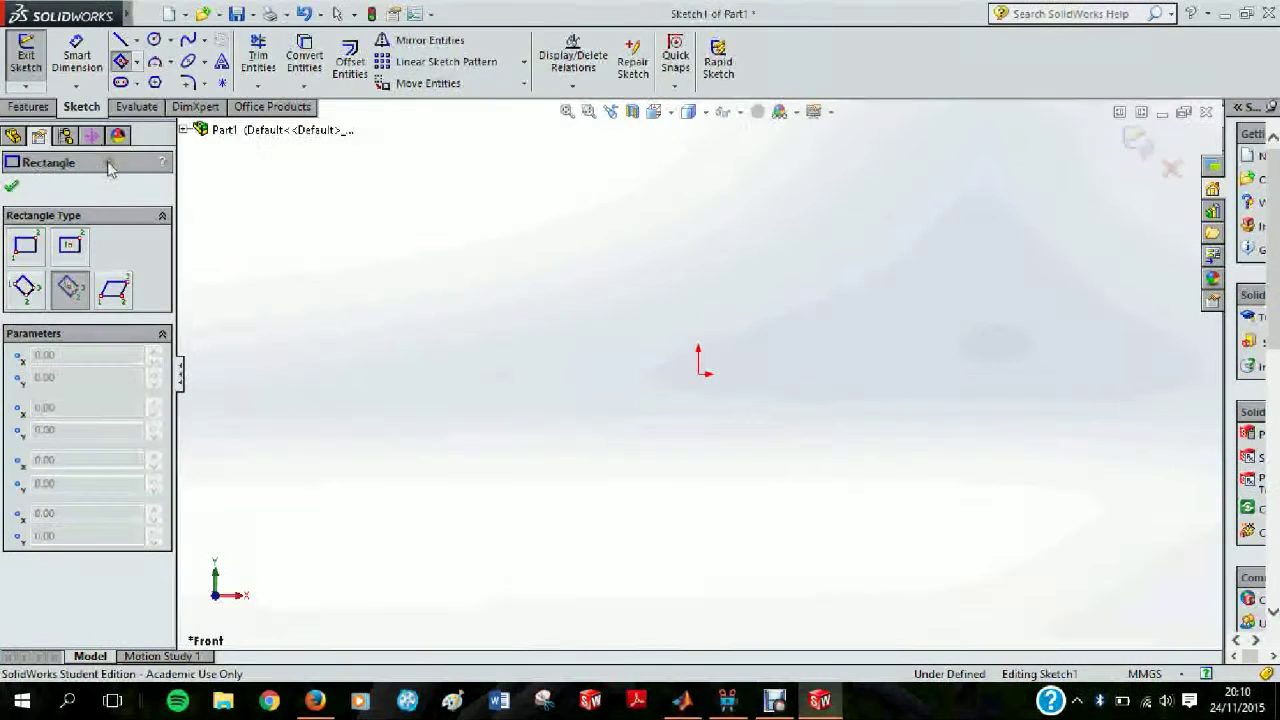
pyautogui.click(698, 374)
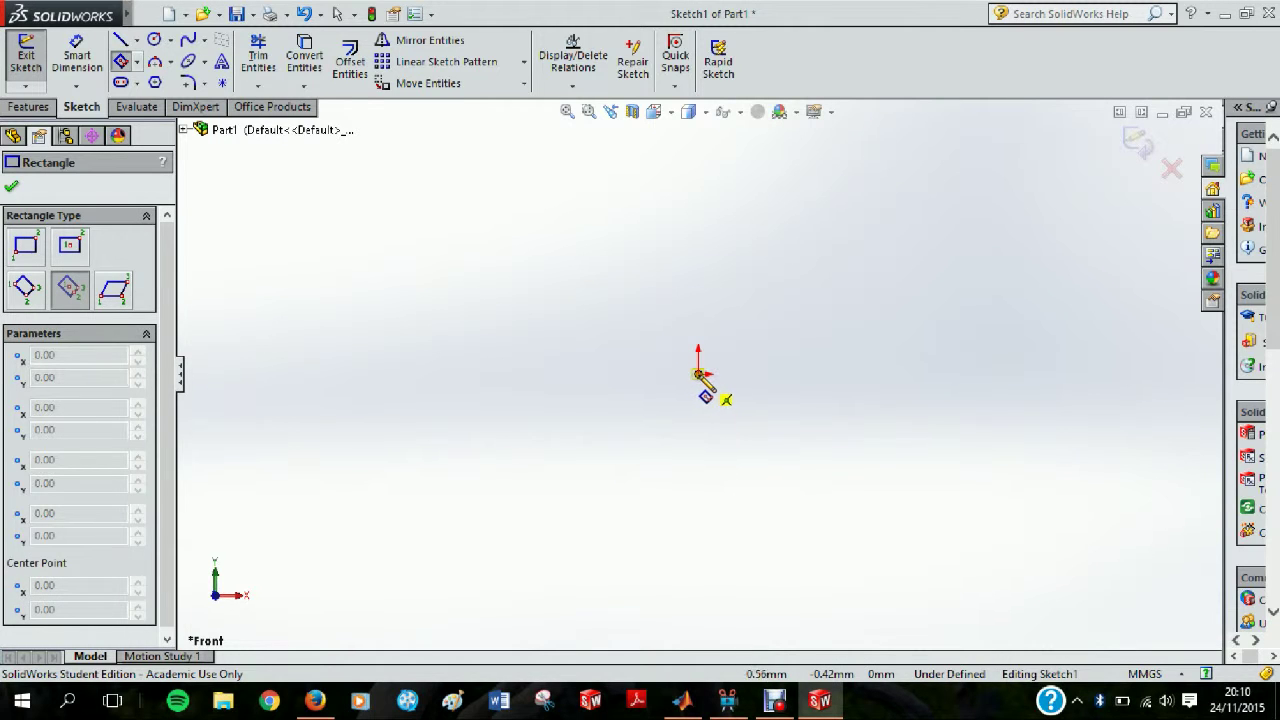
pyautogui.click(849, 374)
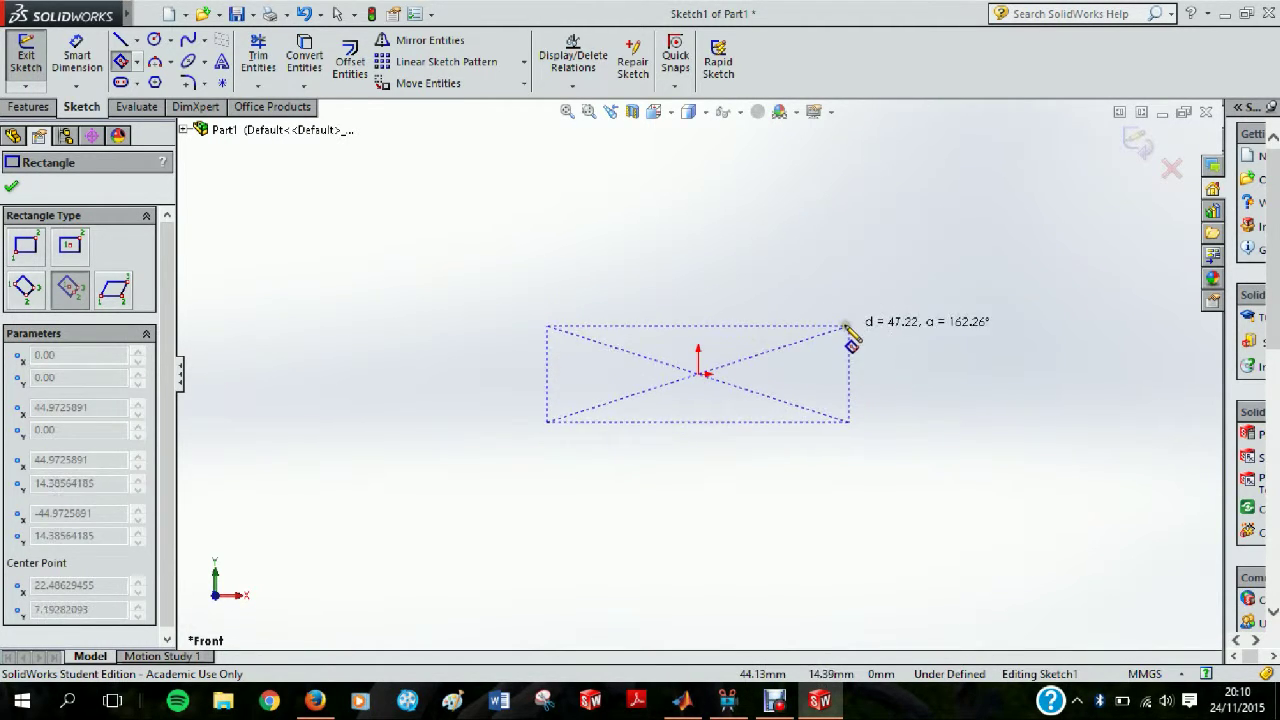
pyautogui.click(849, 326)
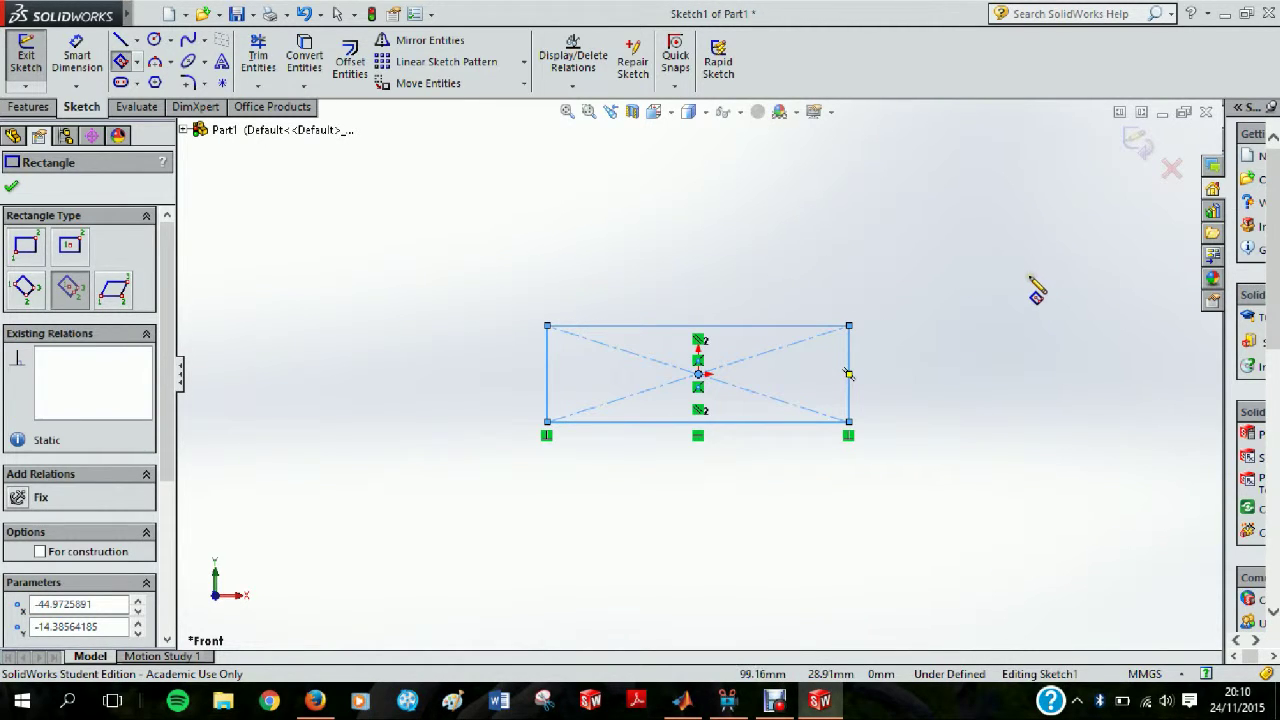
pyautogui.click(10, 190)
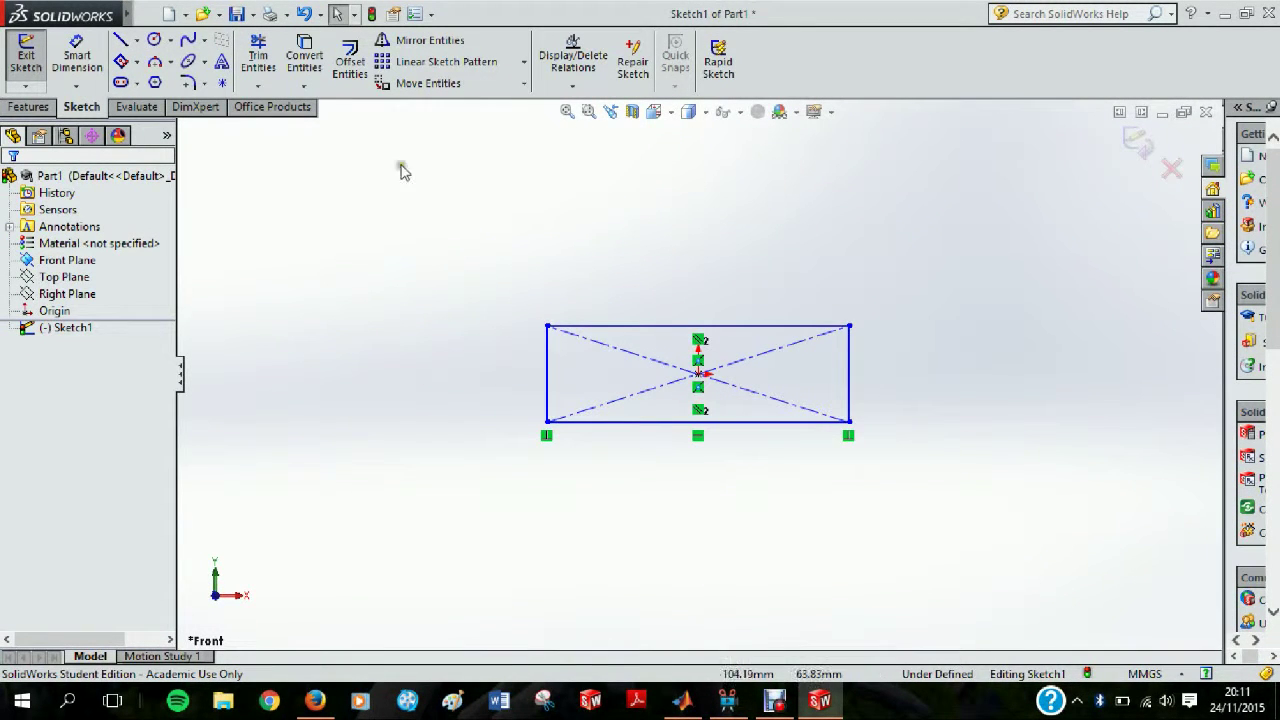
# Draw a chain of four connected lines arching above the rectangle from its upper-left corner to its upper-right corner
pyautogui.click(119, 42)
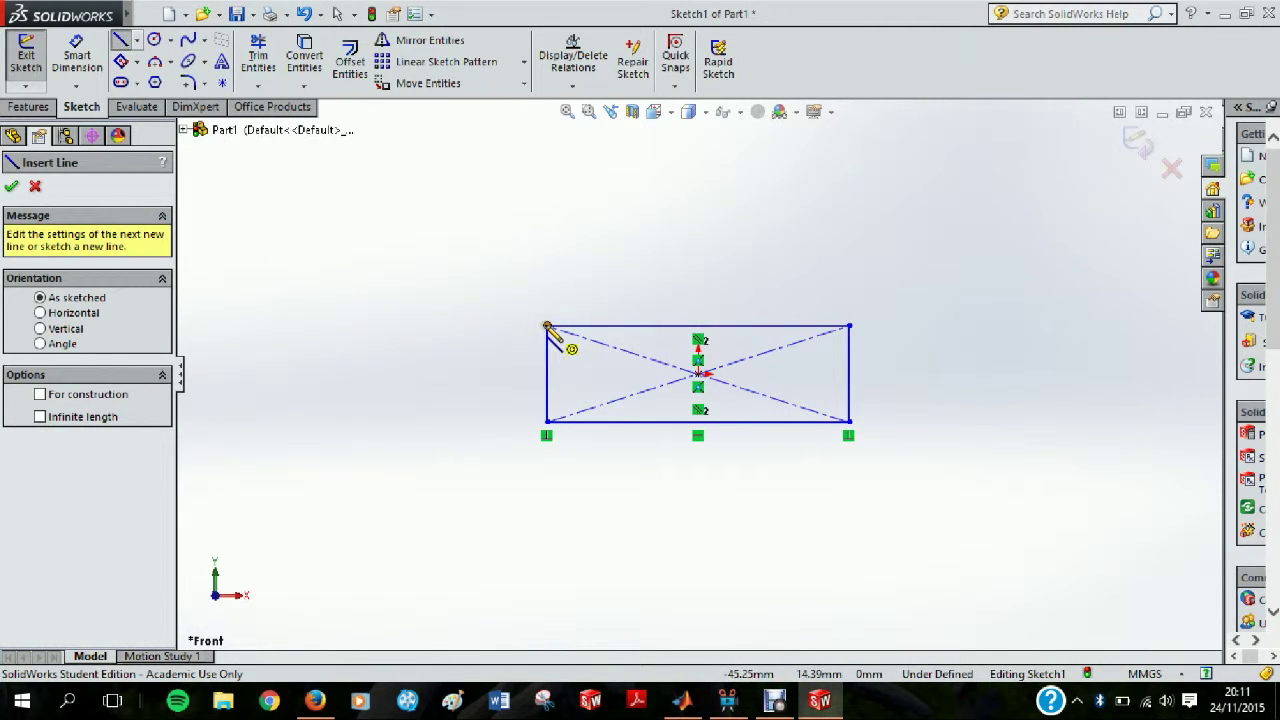
pyautogui.click(547, 326)
pyautogui.click(607, 226)
pyautogui.click(705, 203)
pyautogui.click(797, 246)
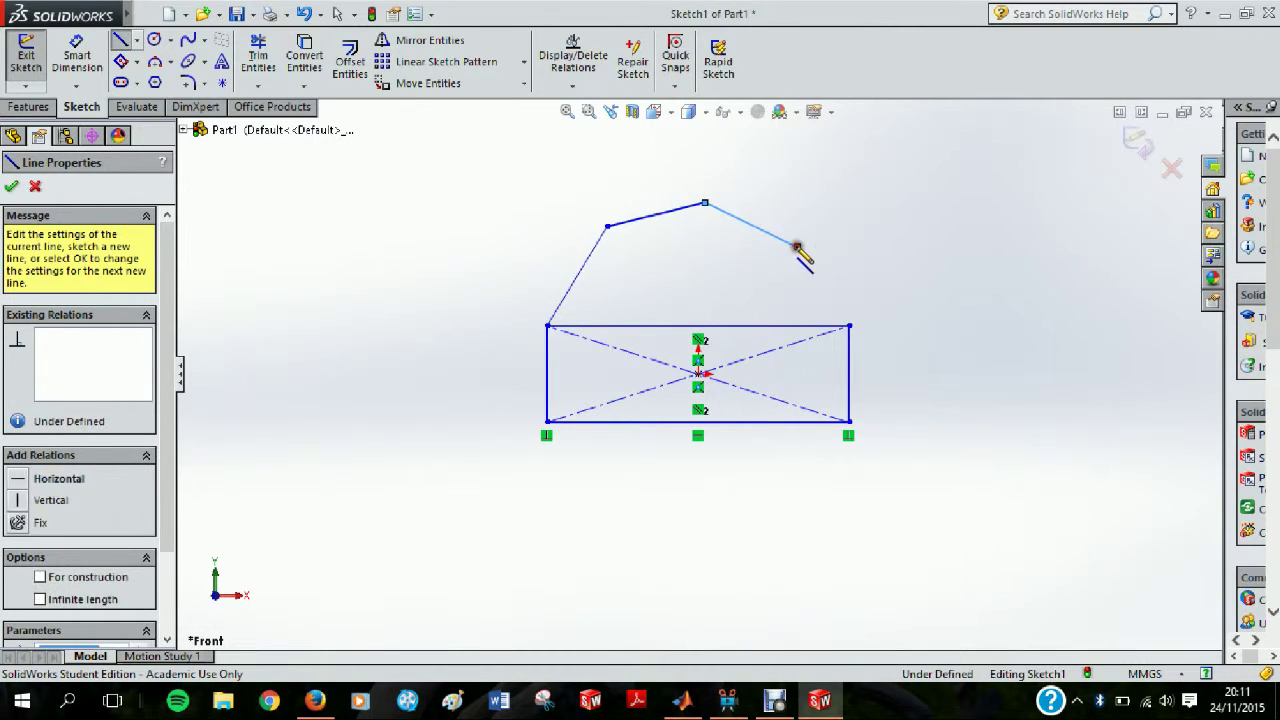
pyautogui.click(849, 326)
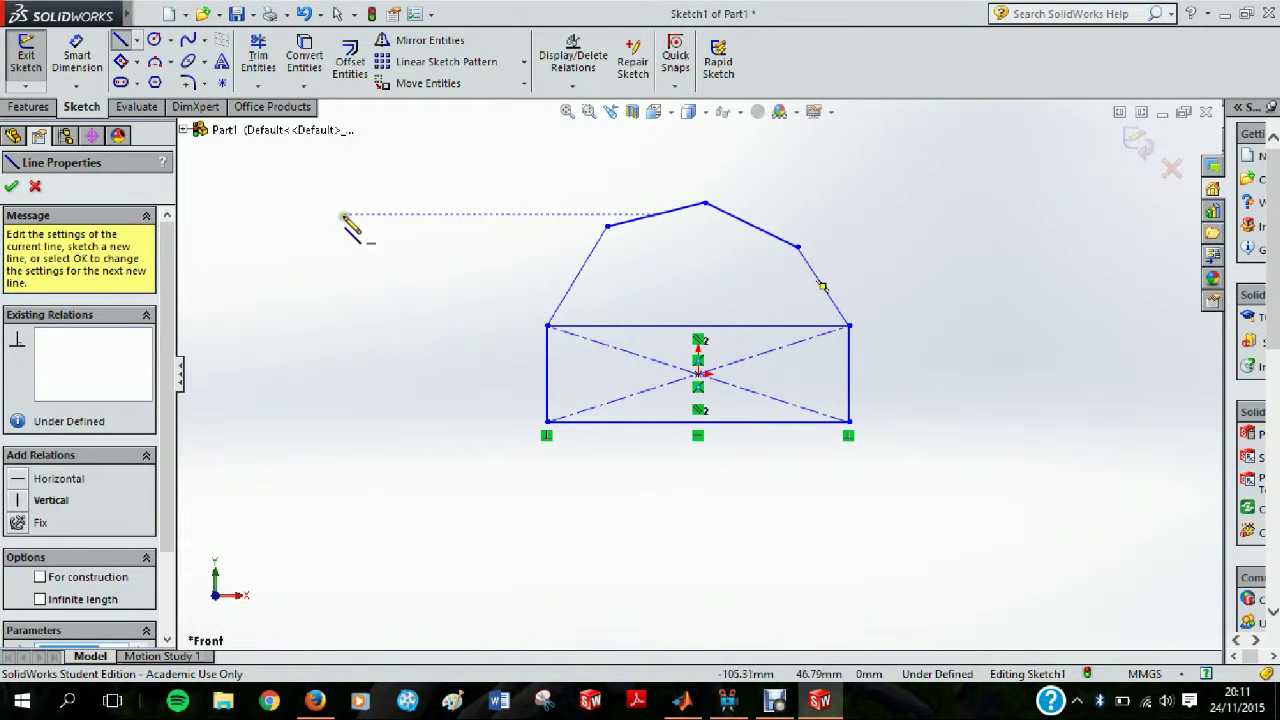
pyautogui.click(12, 188)
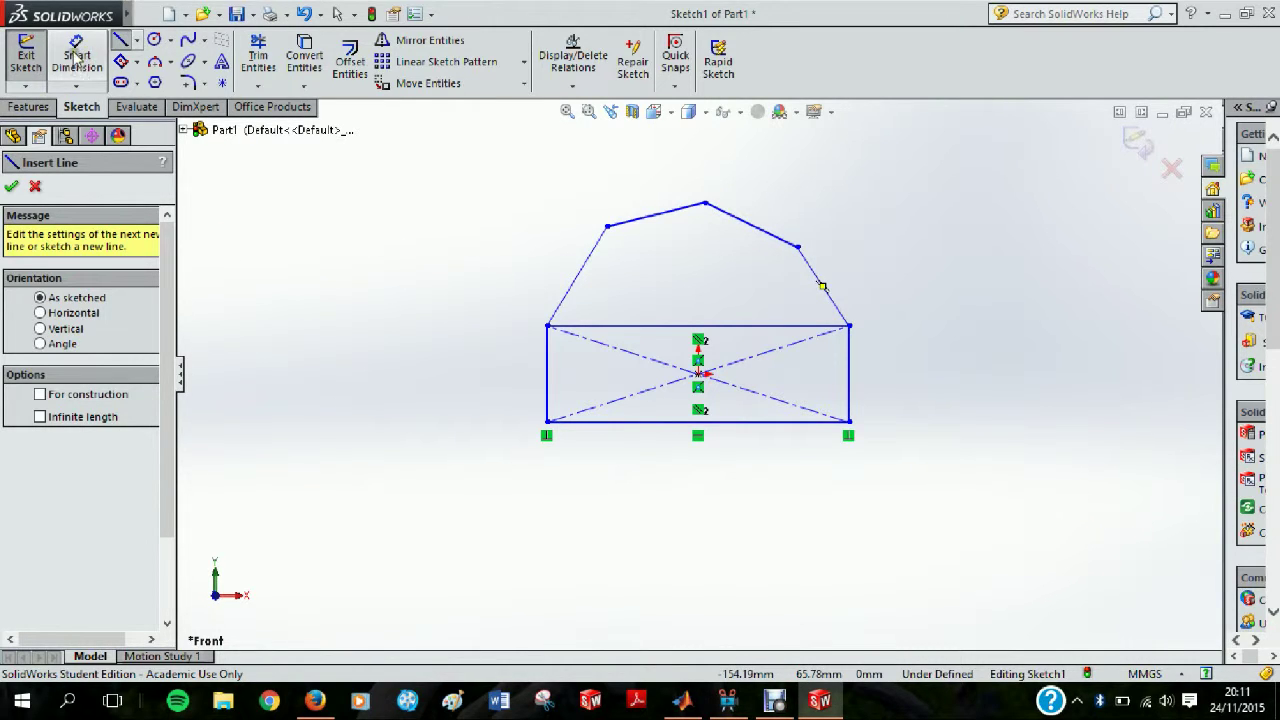
# Sketch a circle centred on the peak of the line chain and set its radius to 20 mm
pyautogui.click(153, 40)
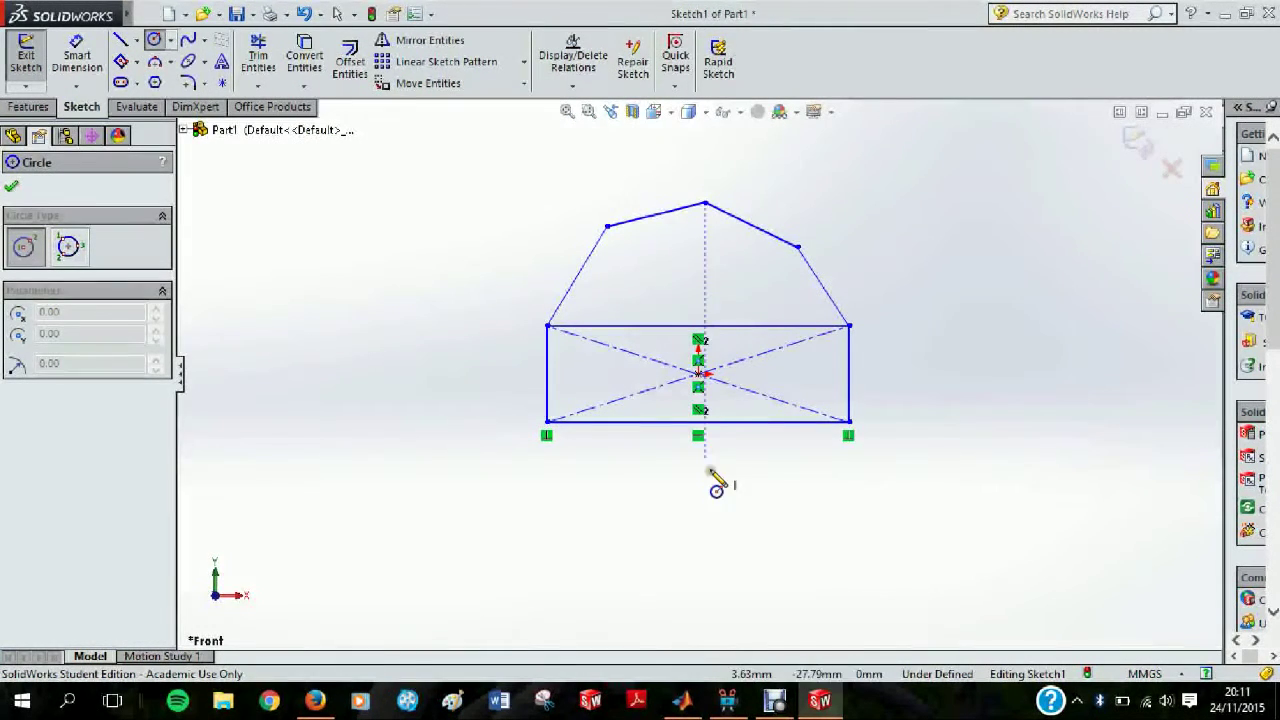
pyautogui.click(704, 204)
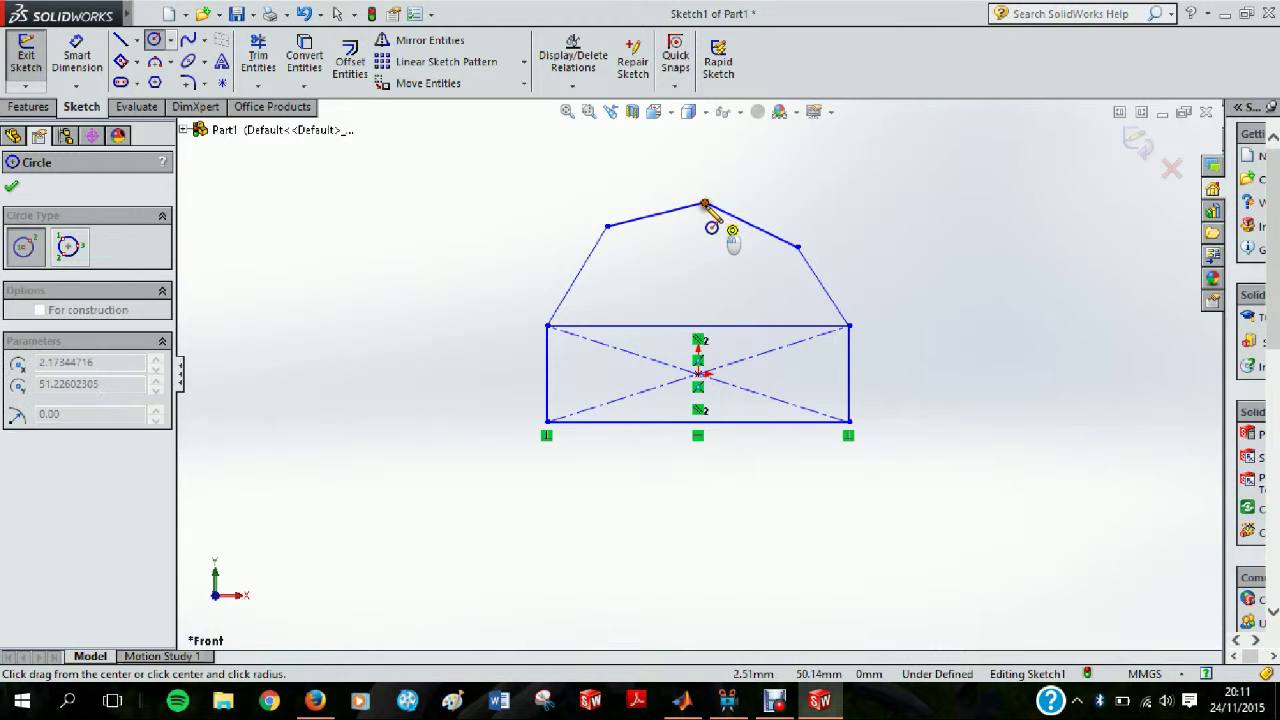
pyautogui.click(718, 136)
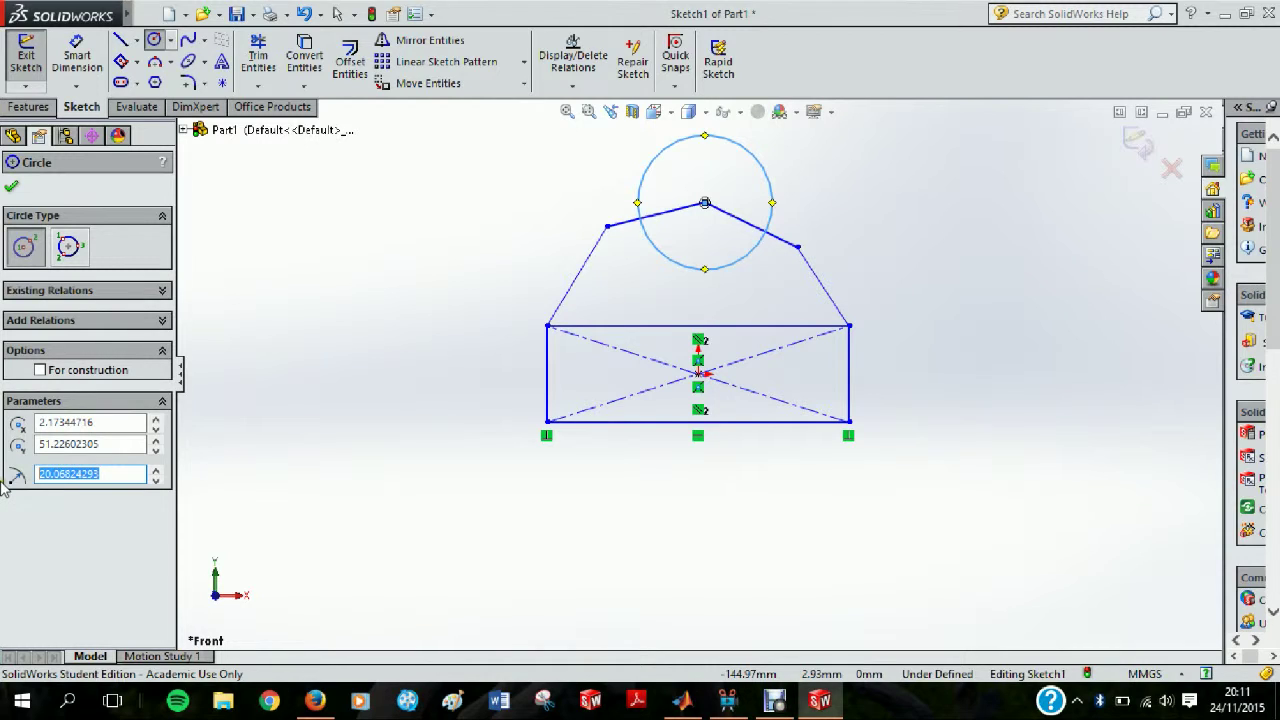
pyautogui.press('BackSpace')
pyautogui.write('20')
pyautogui.press('Return')
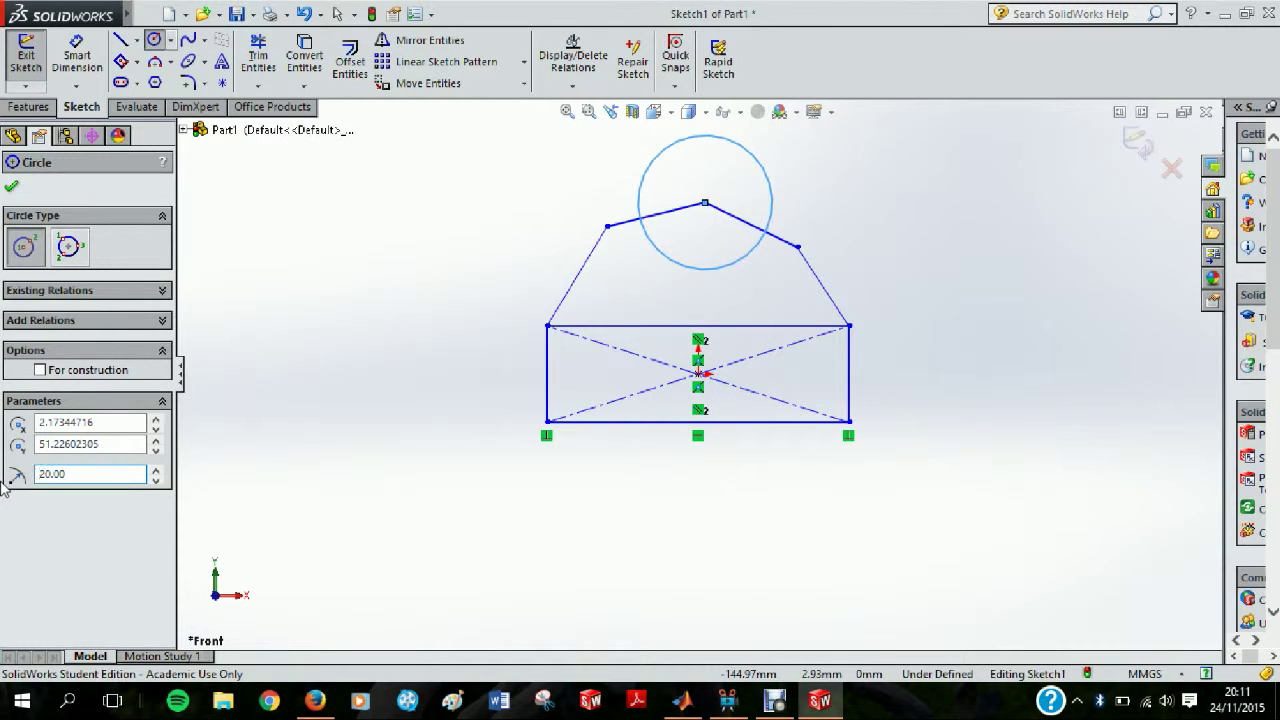
# Increase and decrease the circle's radius in 10 mm increments, ending at 40 mm
pyautogui.click(155, 468)
pyautogui.click(155, 469)
pyautogui.click(155, 469)
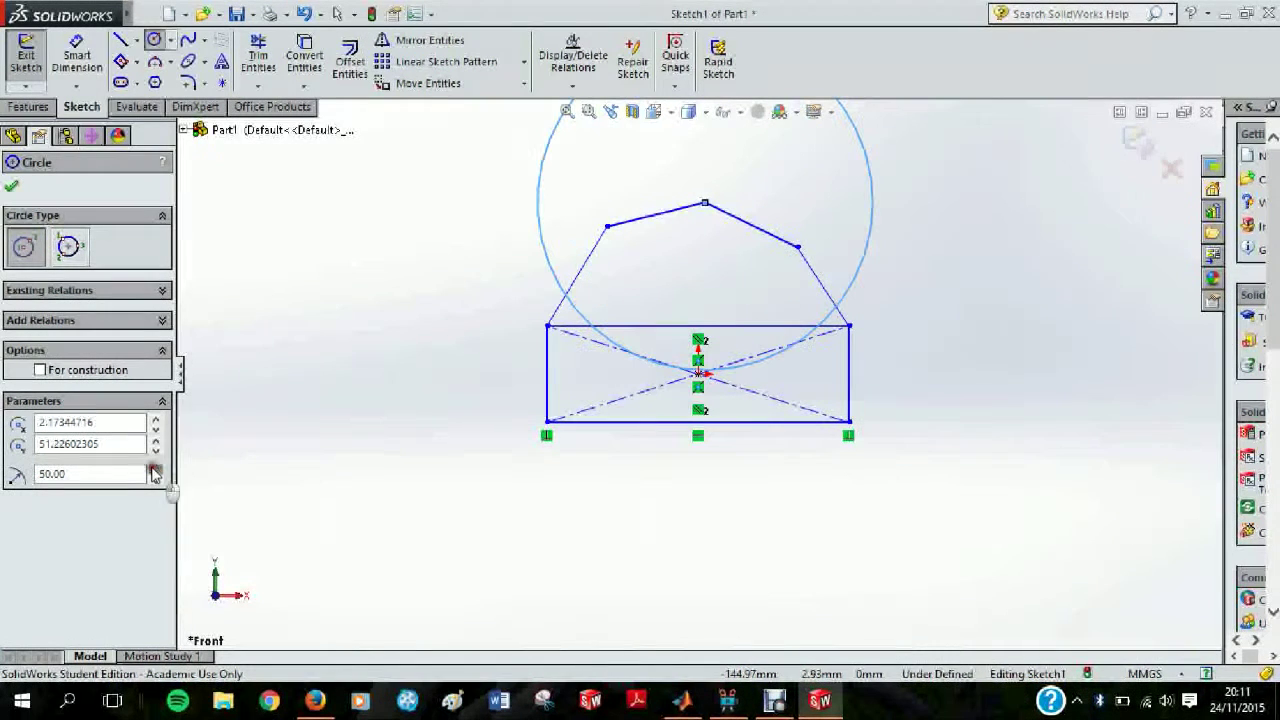
pyautogui.click(155, 469)
pyautogui.click(156, 481)
pyautogui.click(156, 481)
pyautogui.click(156, 481)
pyautogui.click(156, 481)
pyautogui.click(156, 481)
pyautogui.click(155, 469)
pyautogui.click(155, 469)
pyautogui.click(155, 469)
pyautogui.click(155, 469)
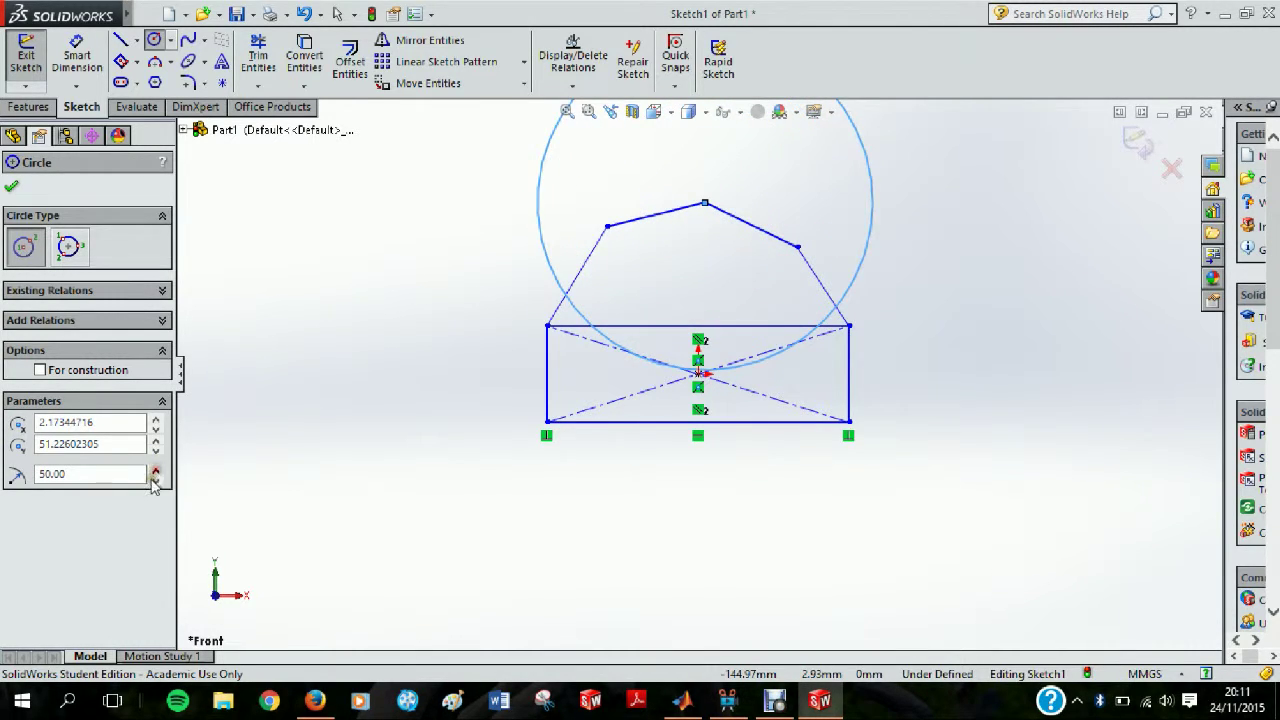
pyautogui.click(156, 481)
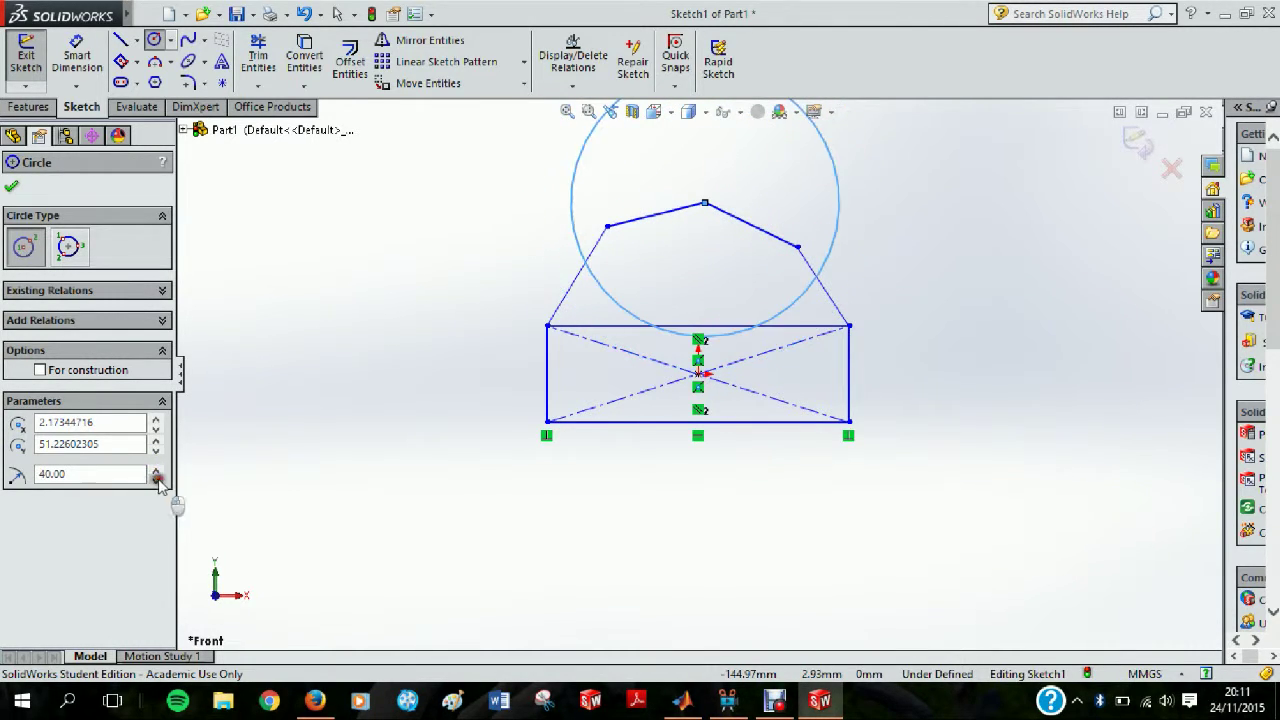
# Sketch a perimeter circle of about 37 mm radius through three points, to the left of the first circle
pyautogui.click(70, 245)
pyautogui.click(303, 256)
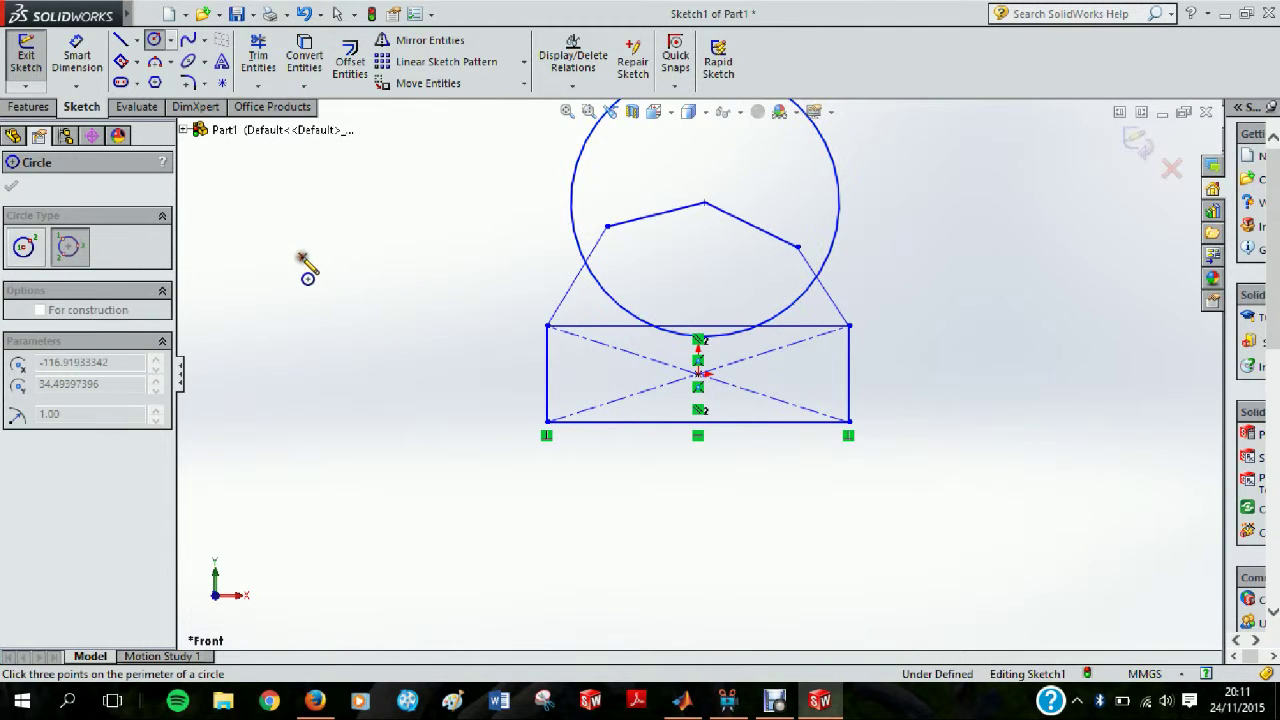
pyautogui.click(447, 362)
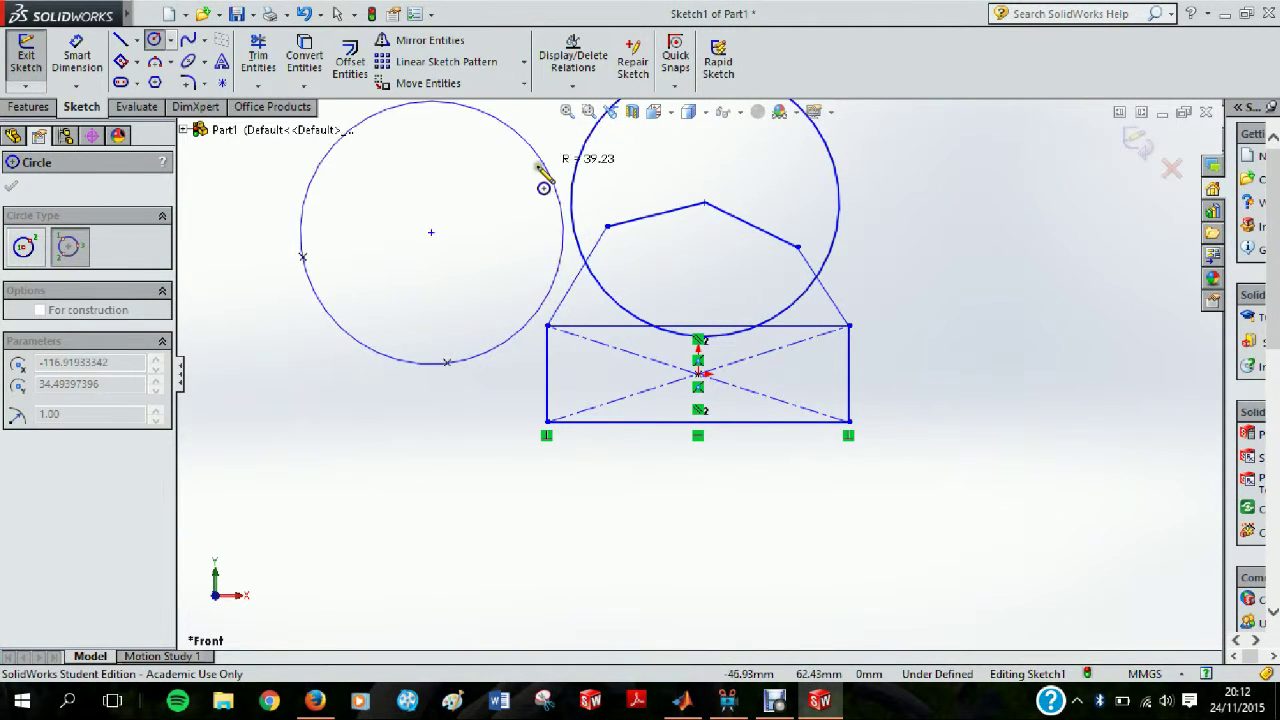
pyautogui.click(537, 193)
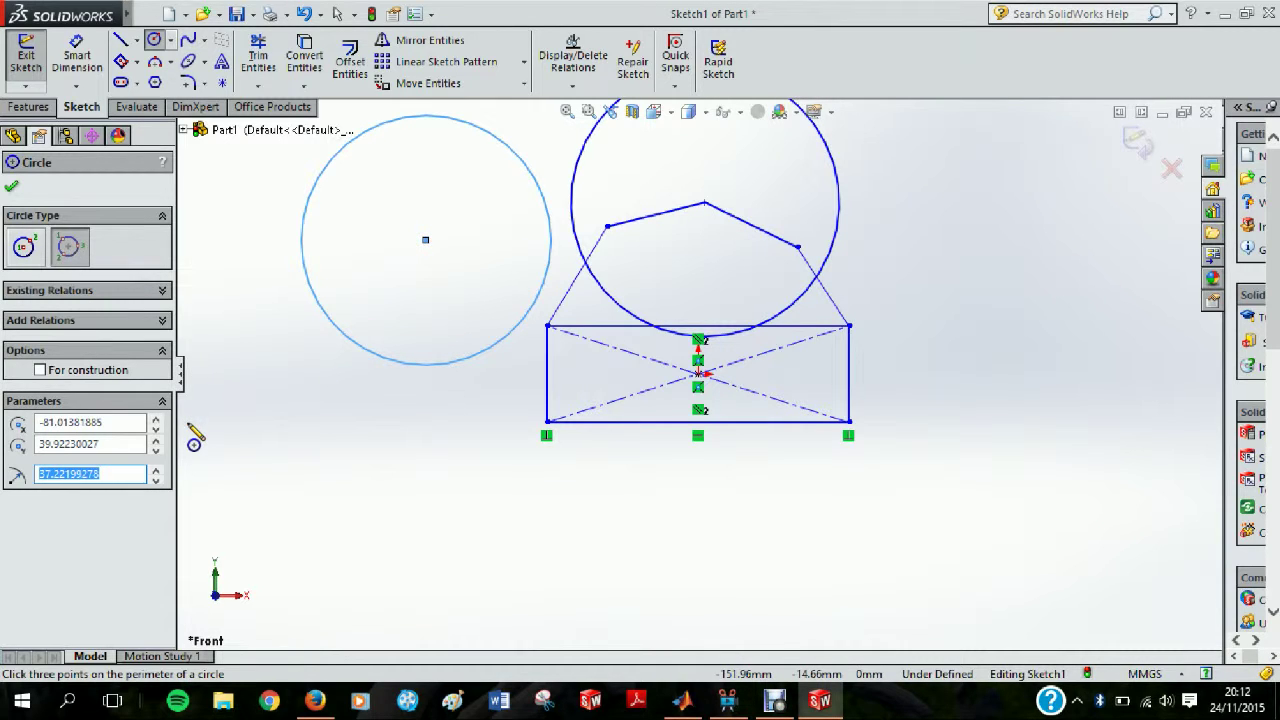
pyautogui.click(11, 186)
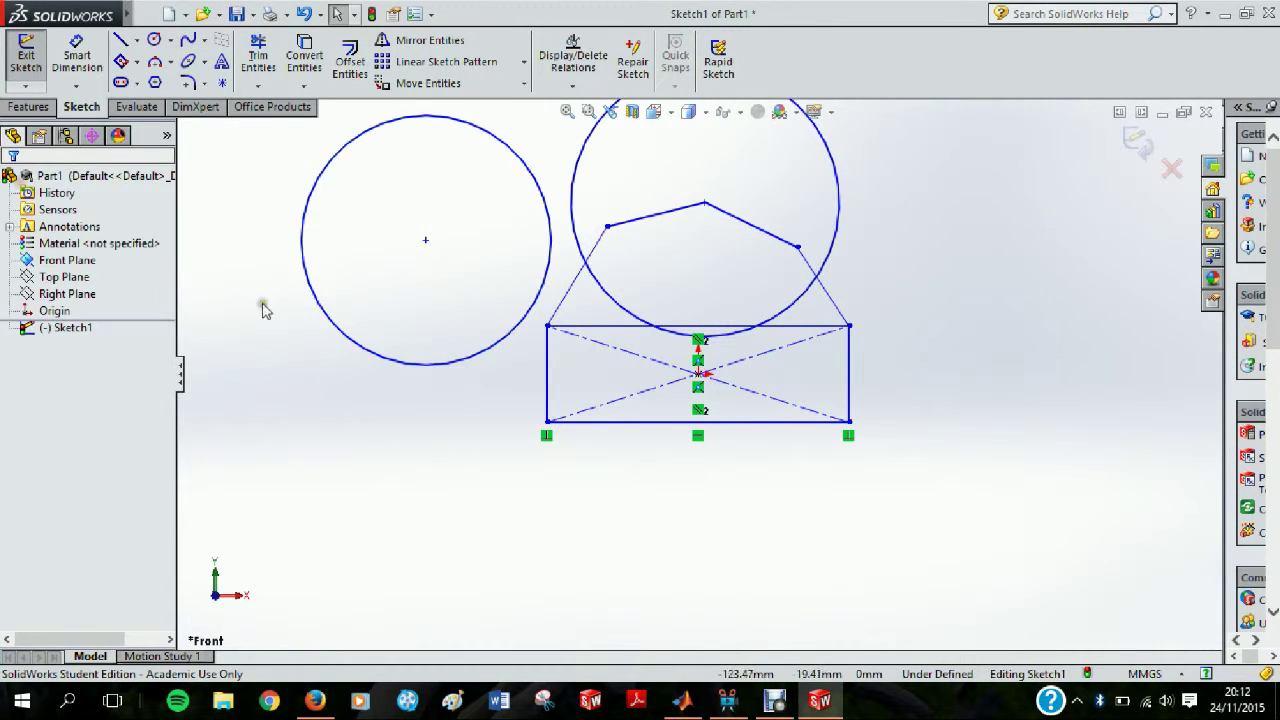
# Delete the perimeter circle from the sketch
pyautogui.click(416, 365)
pyautogui.rightClick(417, 365)
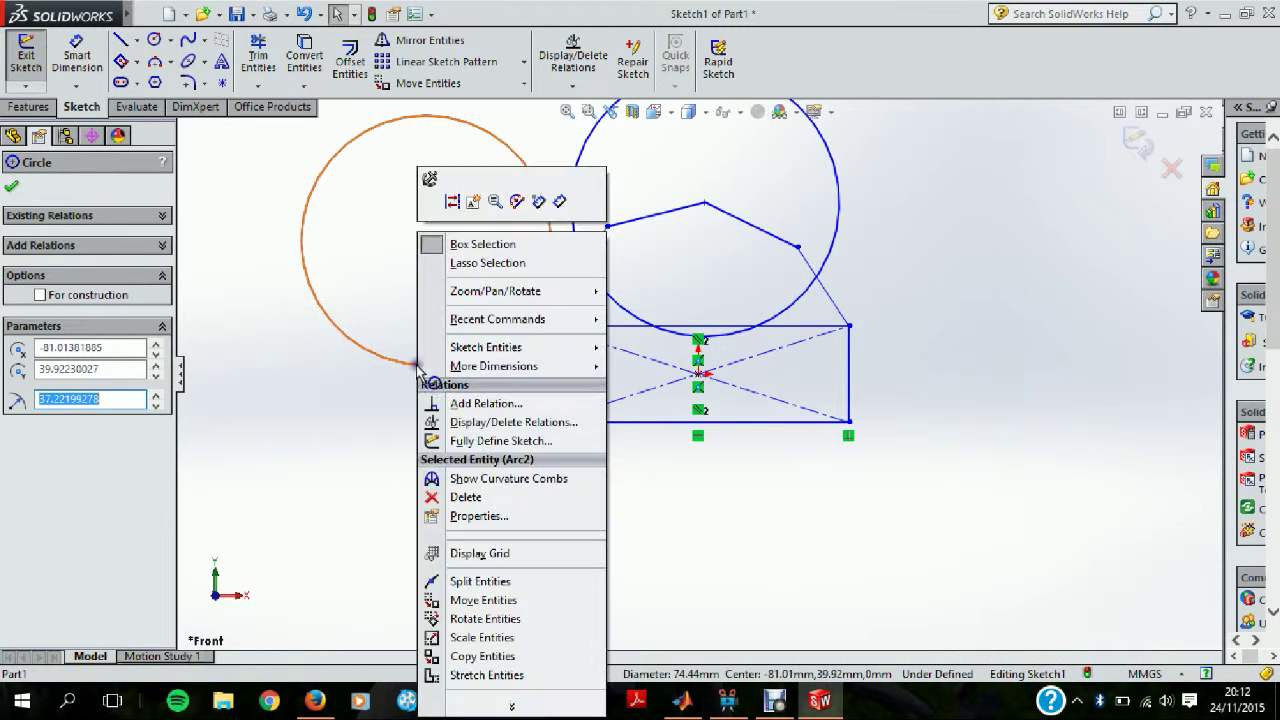
pyautogui.click(466, 497)
# Delete the rectangle and the chain of lines above it together, keeping the 40 mm radius circle
pyautogui.rightClick(595, 343)
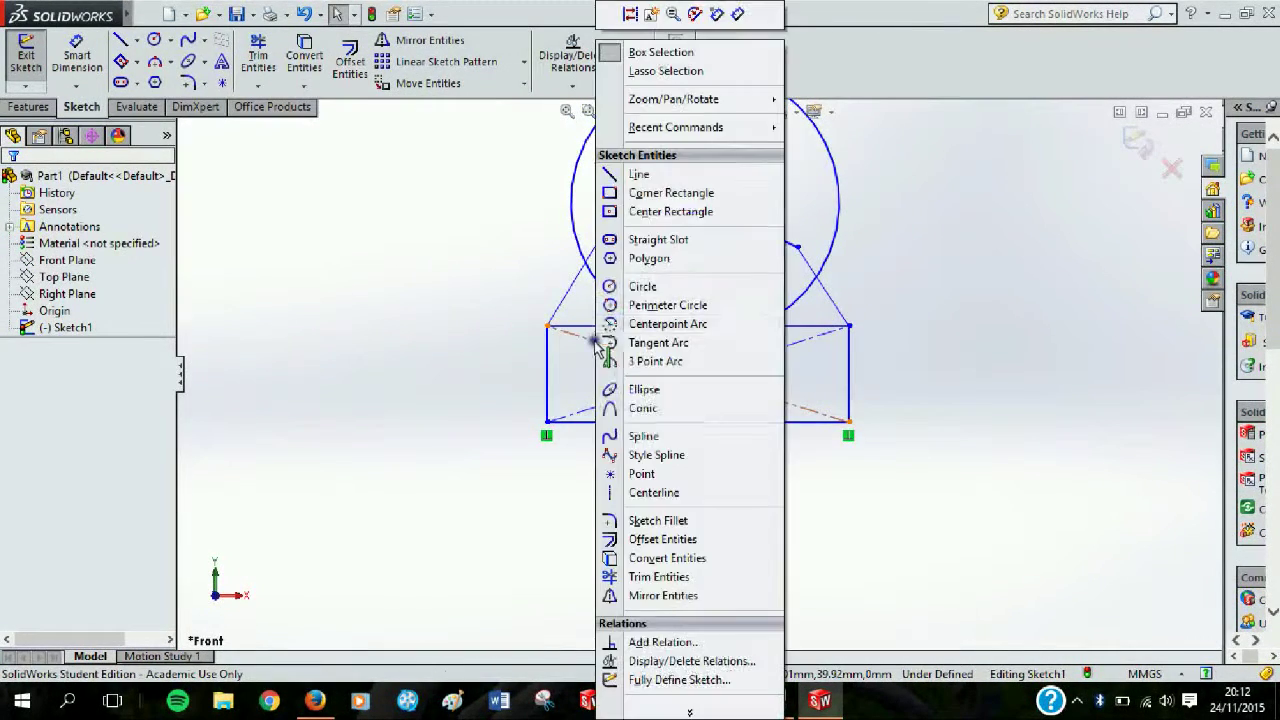
pyautogui.click(458, 366)
pyautogui.moveTo(392, 120); pyautogui.dragTo(942, 508)
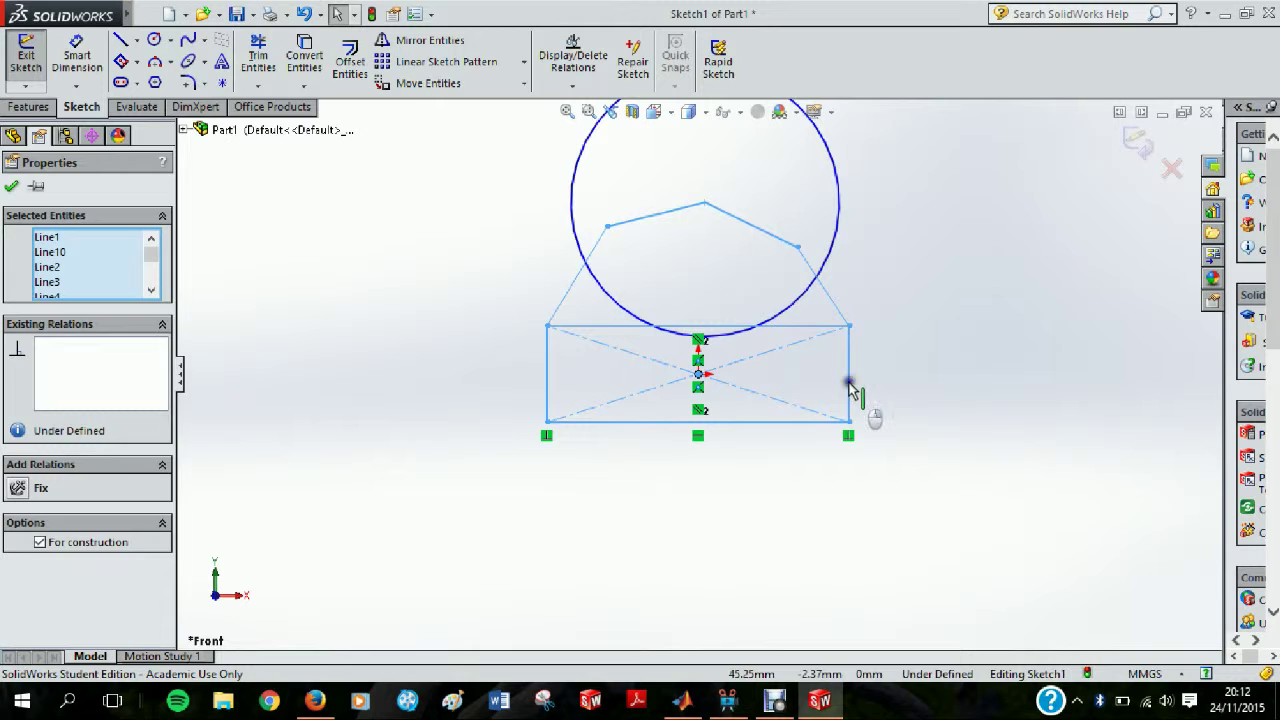
pyautogui.rightClick(849, 381)
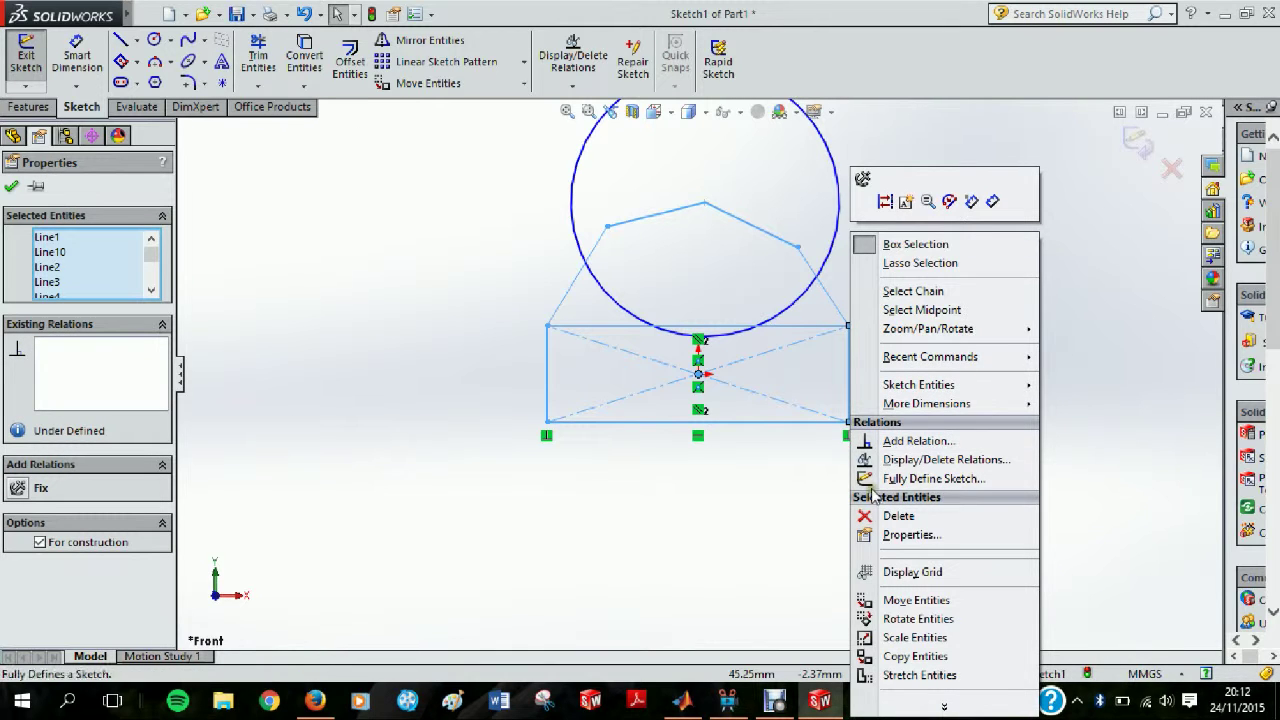
pyautogui.click(897, 516)
# Move the remaining circle so its centre coincides with the origin
pyautogui.moveTo(705, 205); pyautogui.dragTo(698, 378)
pyautogui.click(975, 430)
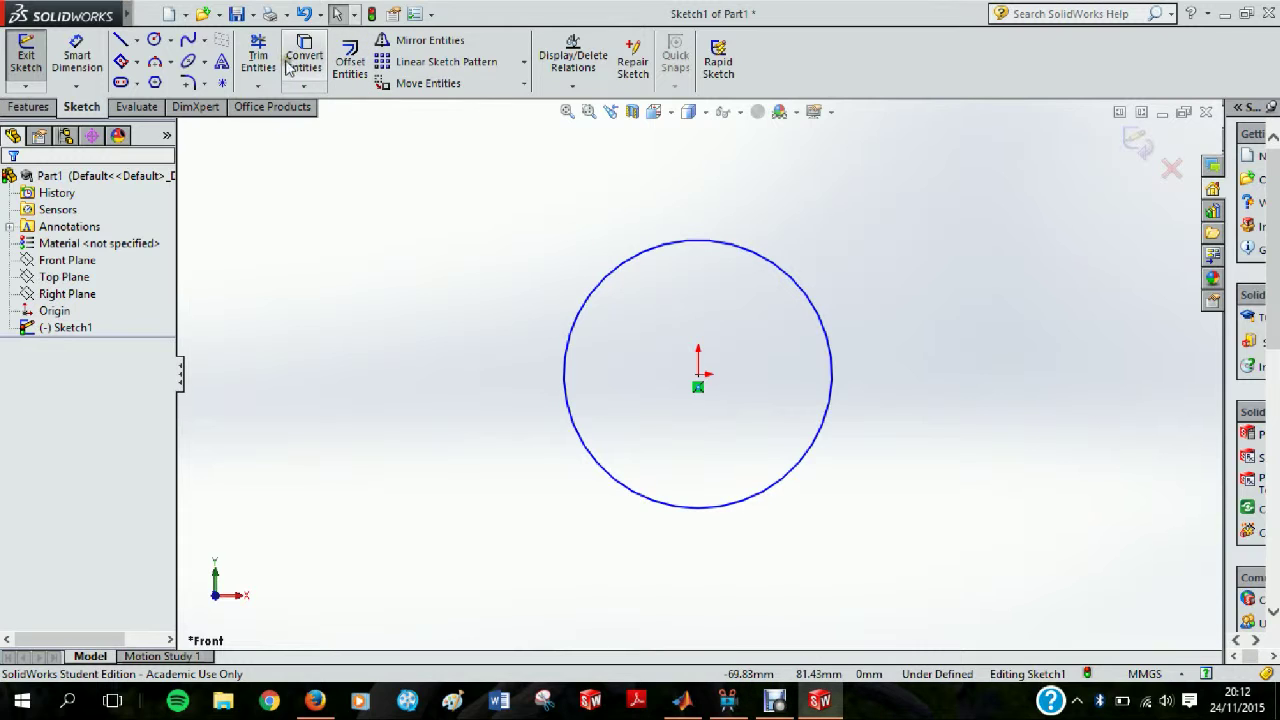
# Sketch a six-sided inscribed-circle polygon about 76 mm across flats, left of the circle and level with the origin, with a vertex pointing up
pyautogui.click(155, 83)
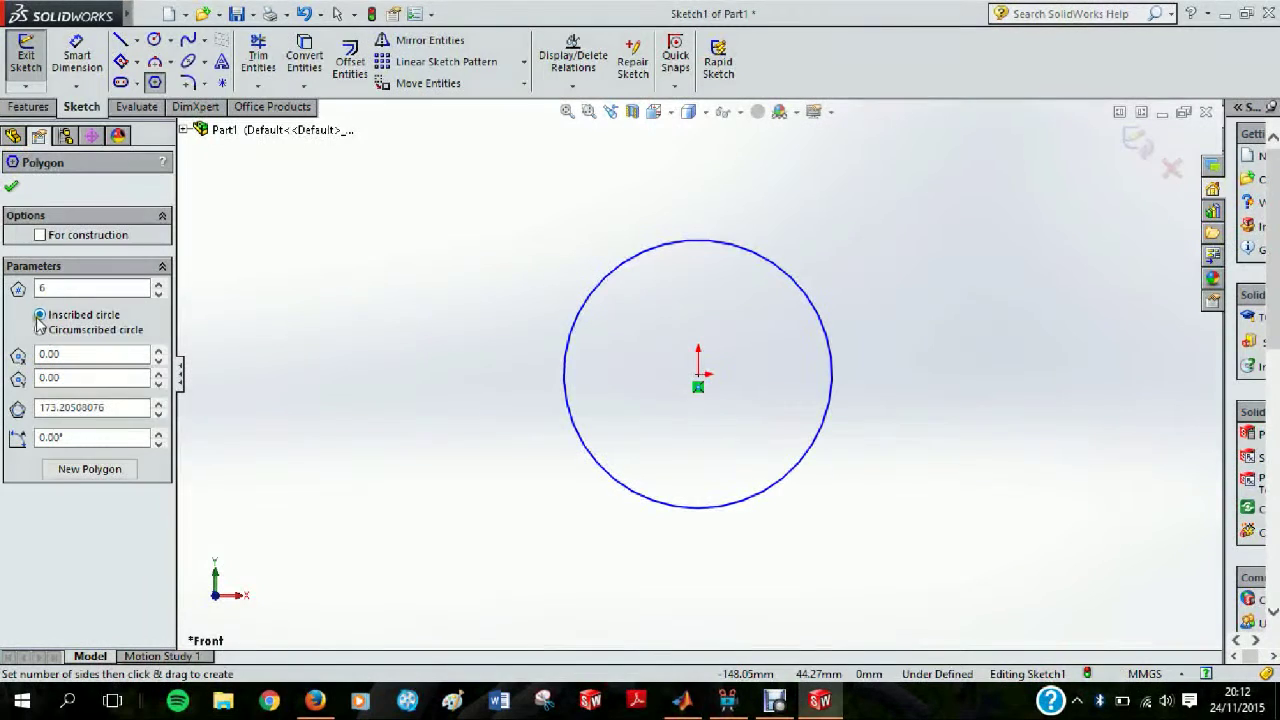
pyautogui.moveTo(372, 372); pyautogui.dragTo(371, 233)
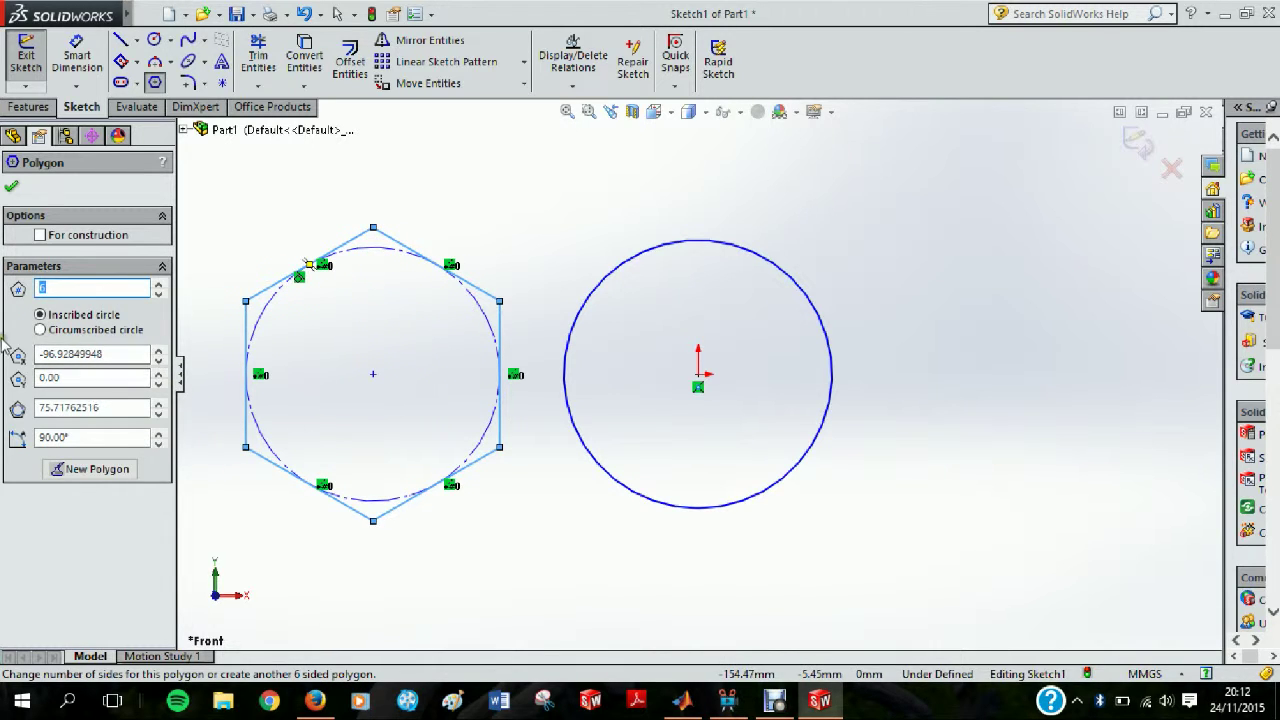
pyautogui.click(12, 187)
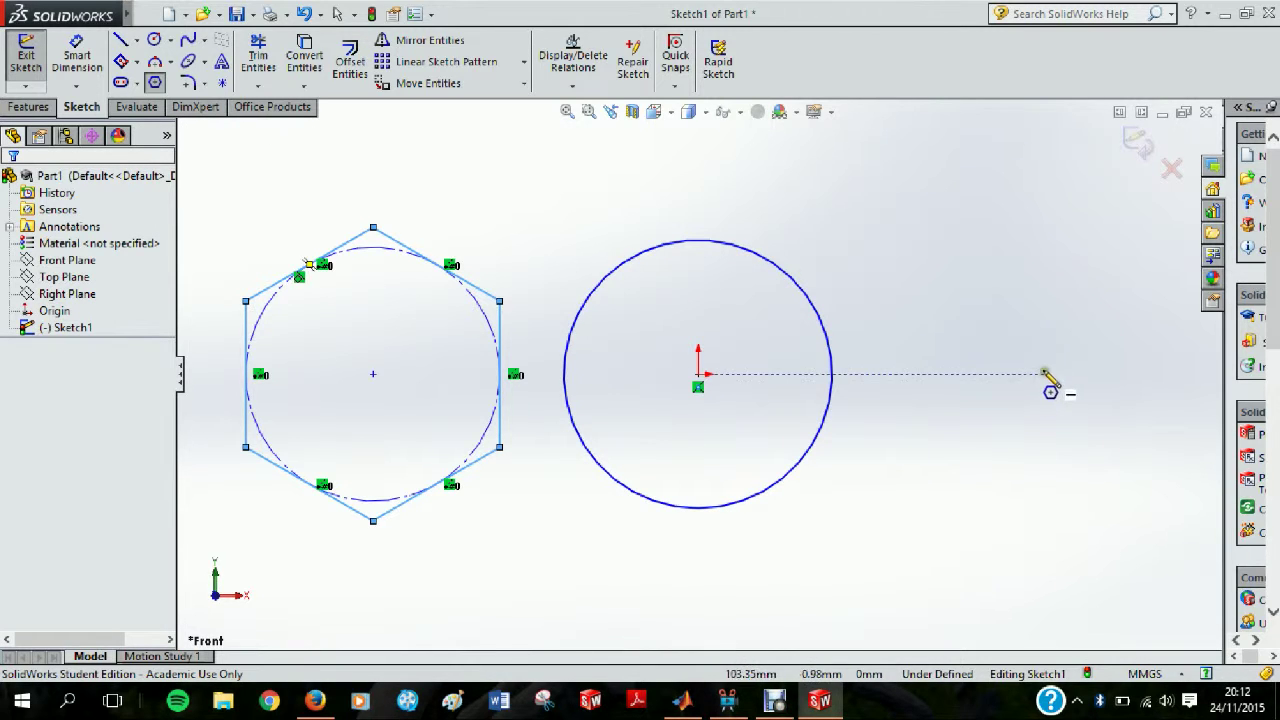
# Sketch a six-sided circumscribed-circle polygon with a circle diameter of about 78 mm, right of the circle, level with the origin, with a vertex pointing up
pyautogui.click(156, 86)
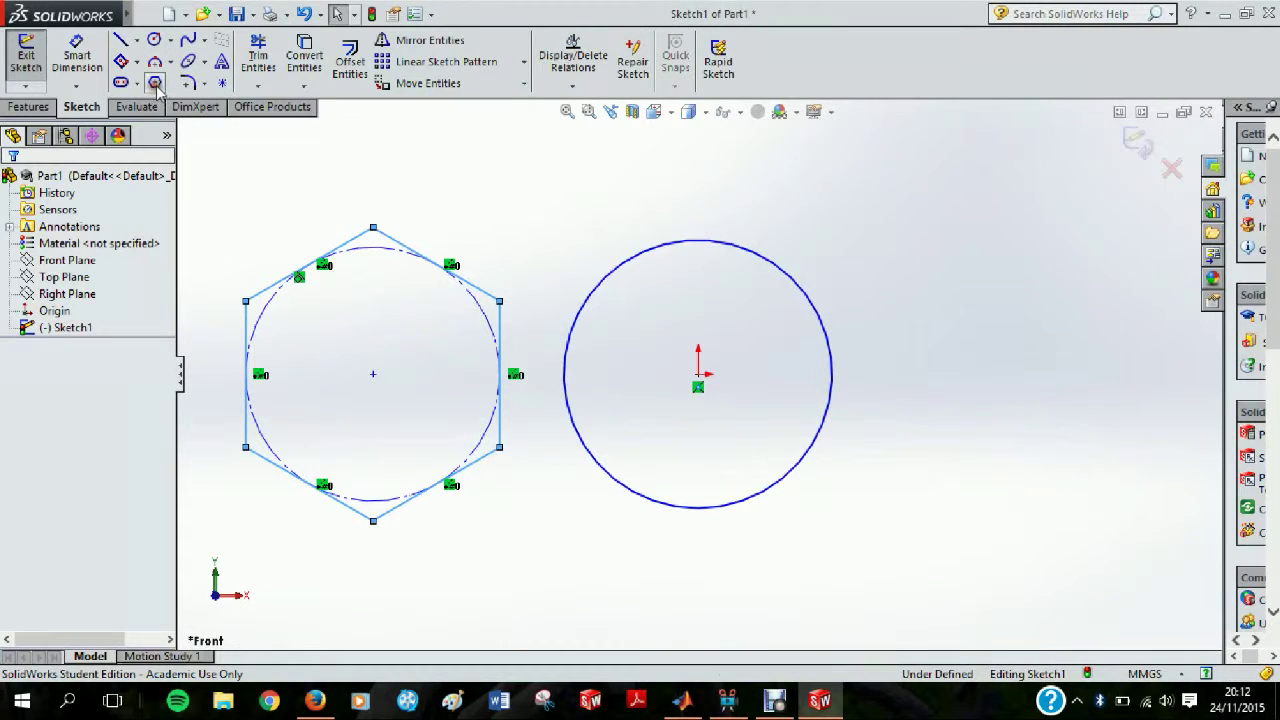
pyautogui.click(155, 84)
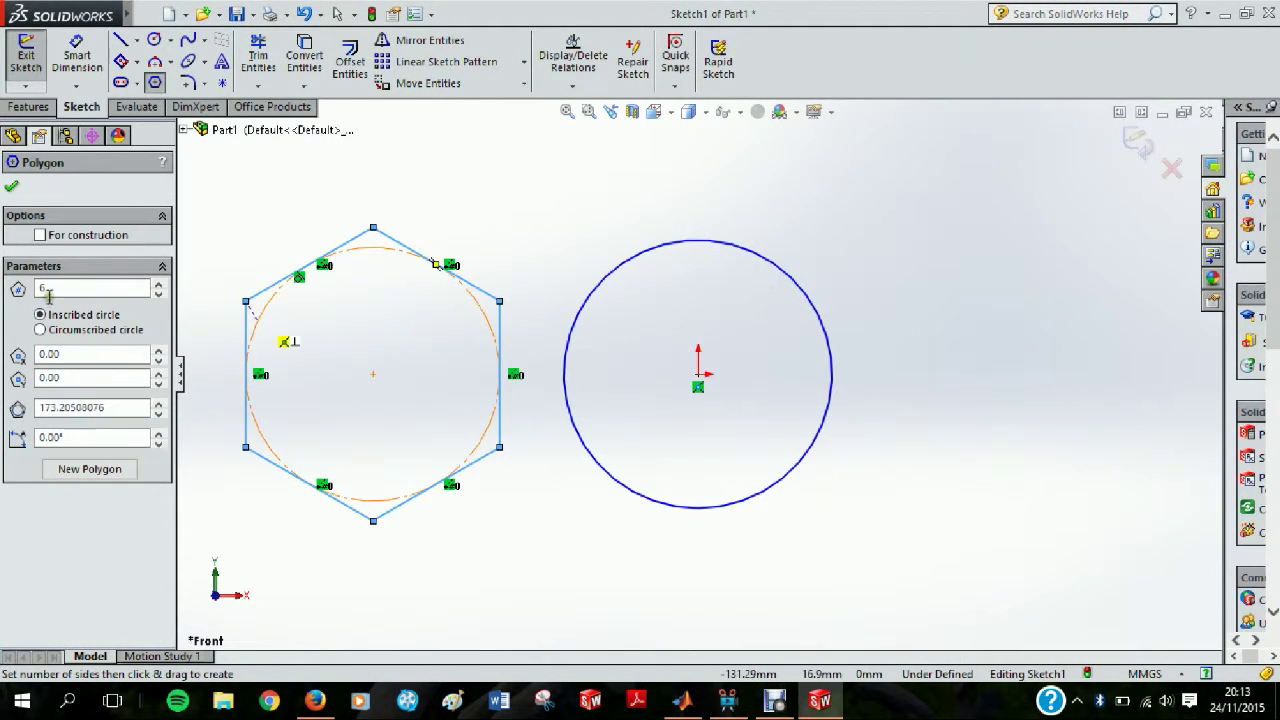
pyautogui.click(41, 331)
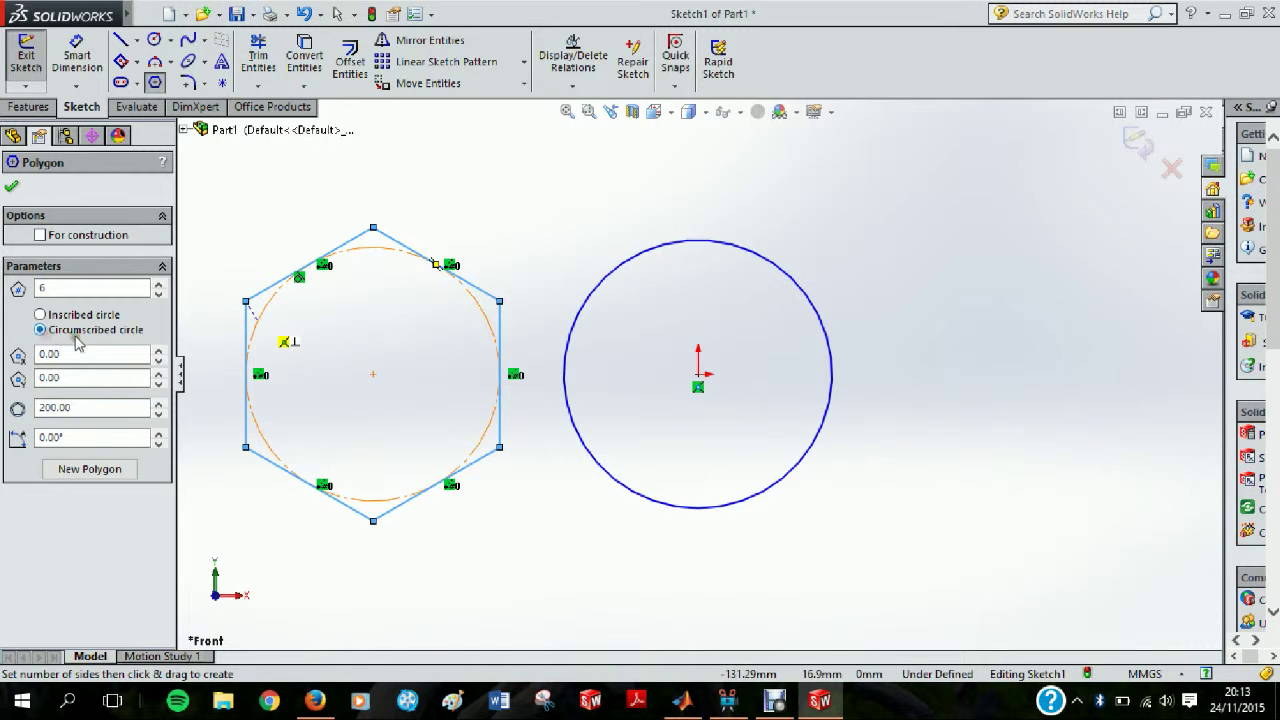
pyautogui.click(1075, 377)
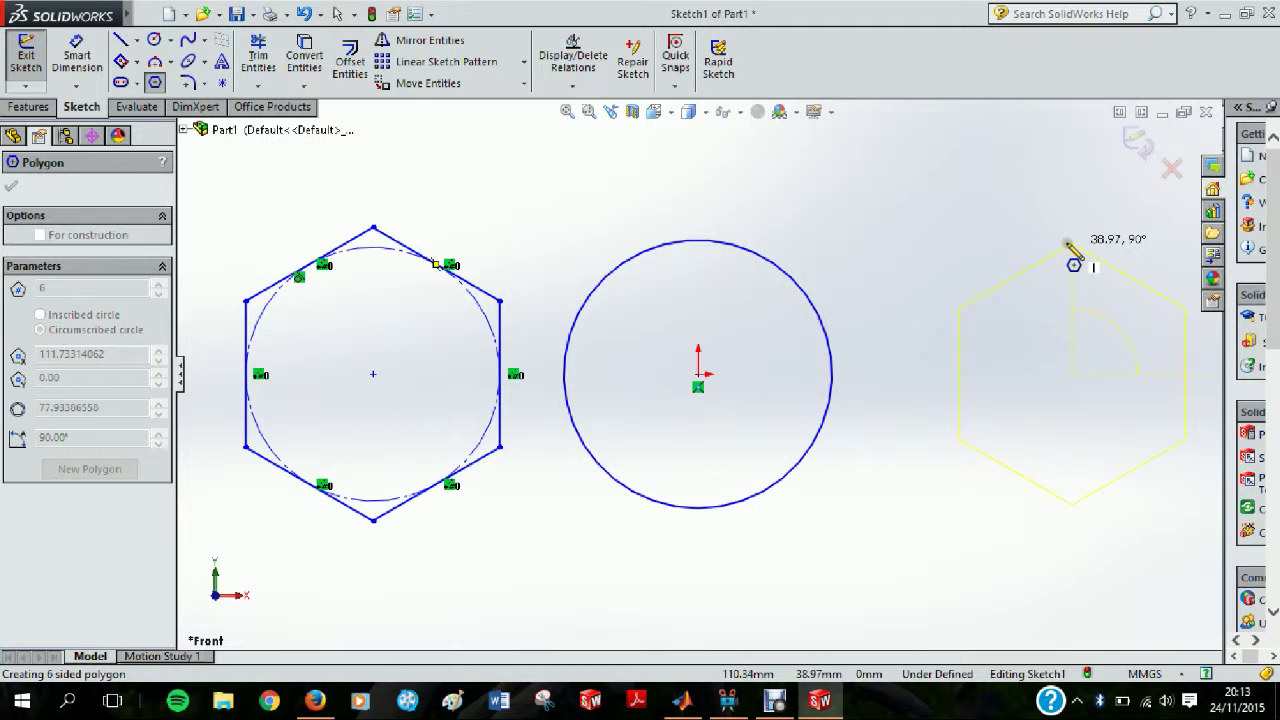
pyautogui.click(1071, 244)
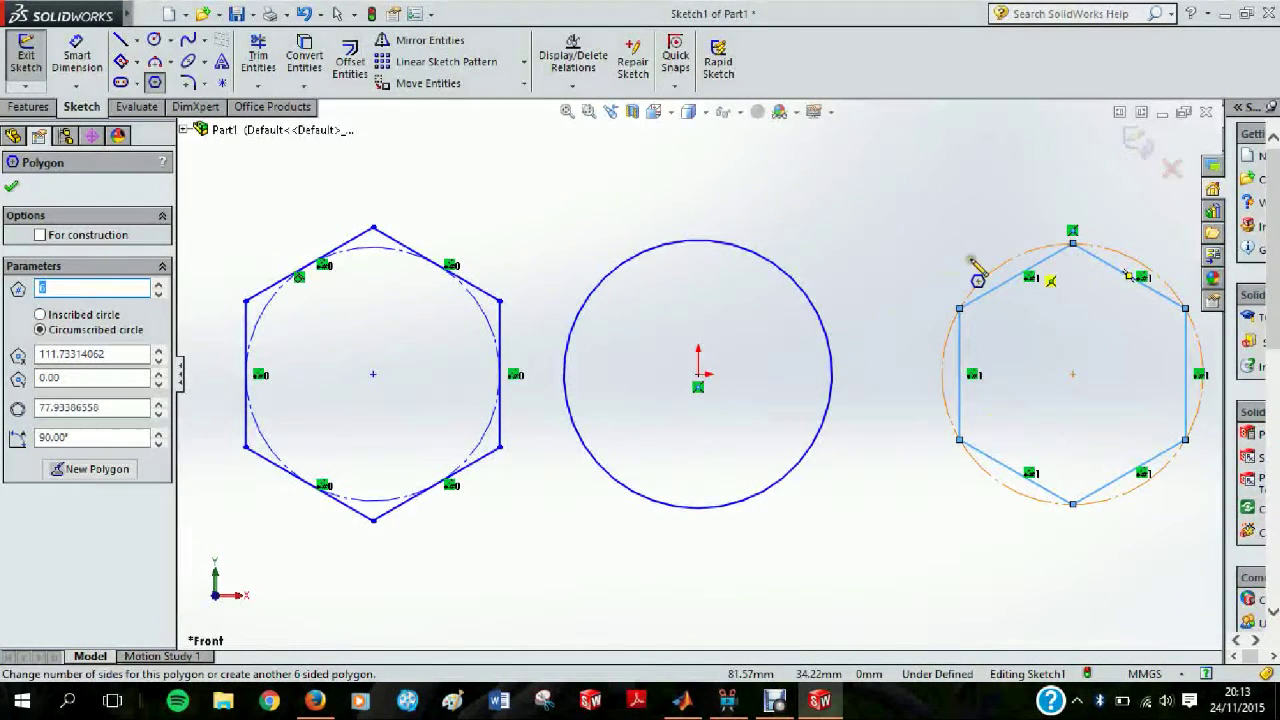
pyautogui.click(13, 189)
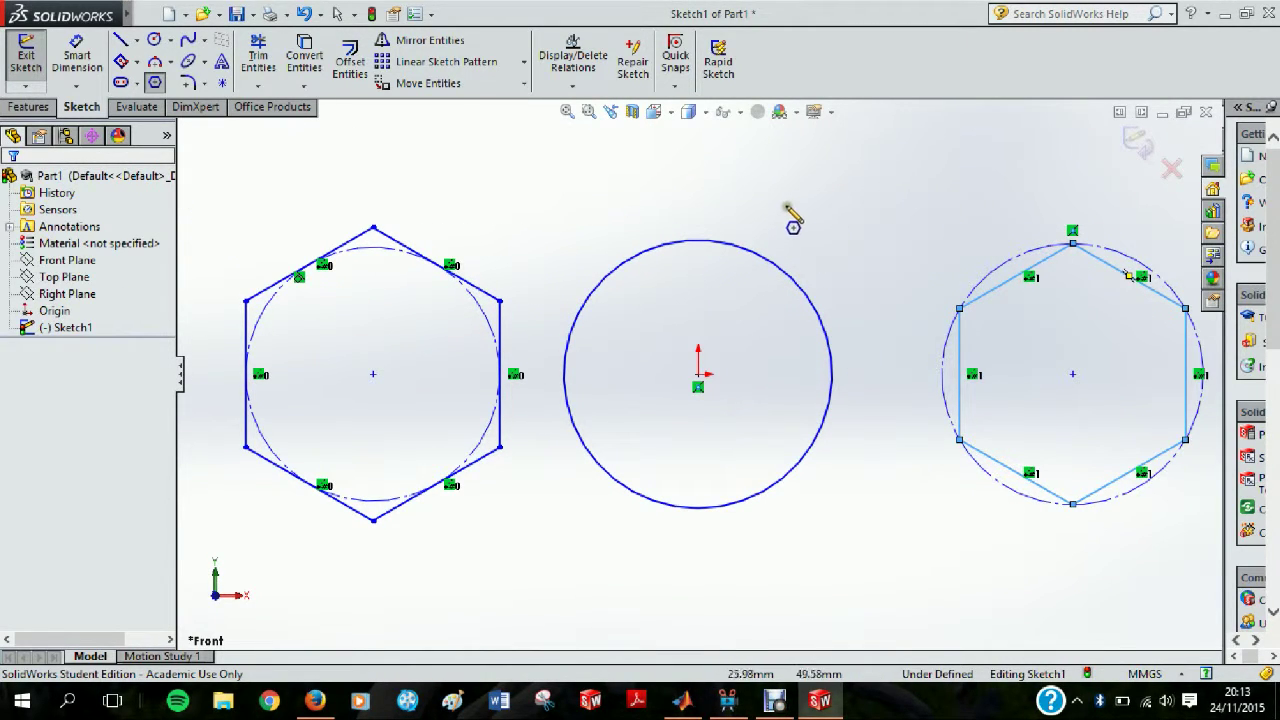
# Draw lines joining the three pairs of opposite vertices of the hexagon right of the circle, plus one along its lower-right side
pyautogui.click(119, 40)
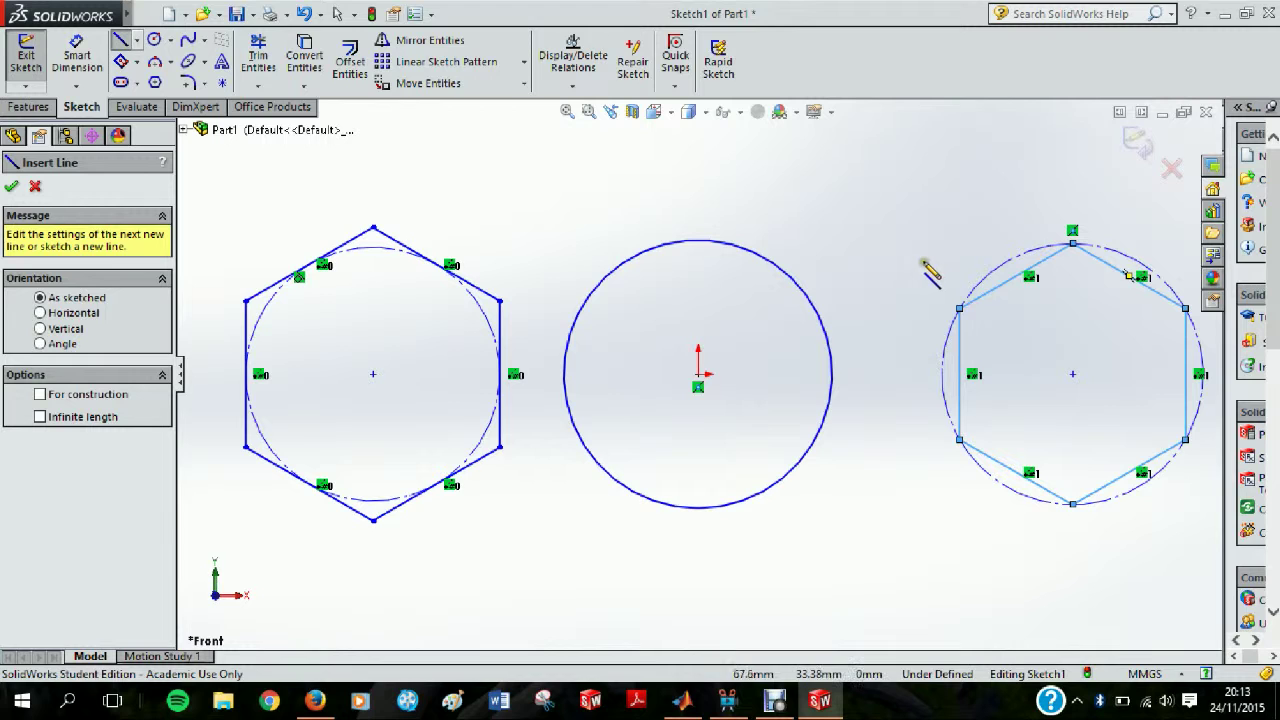
pyautogui.click(960, 309)
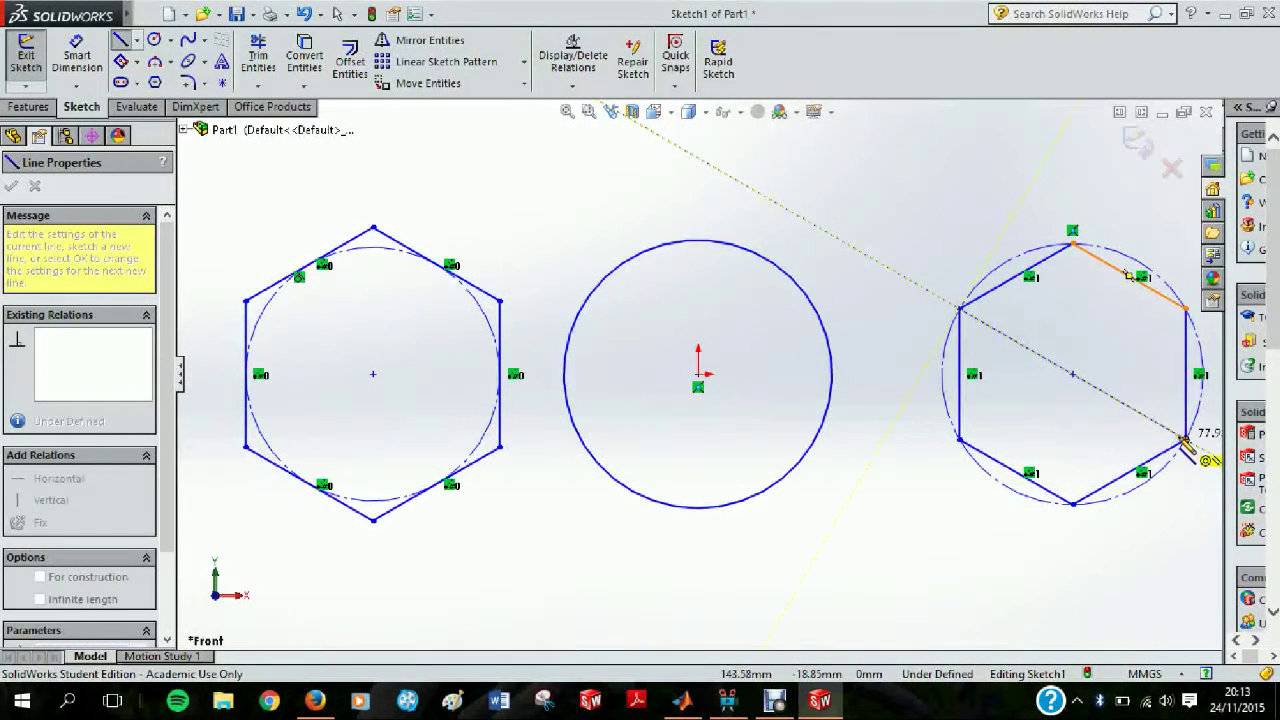
pyautogui.click(1185, 440)
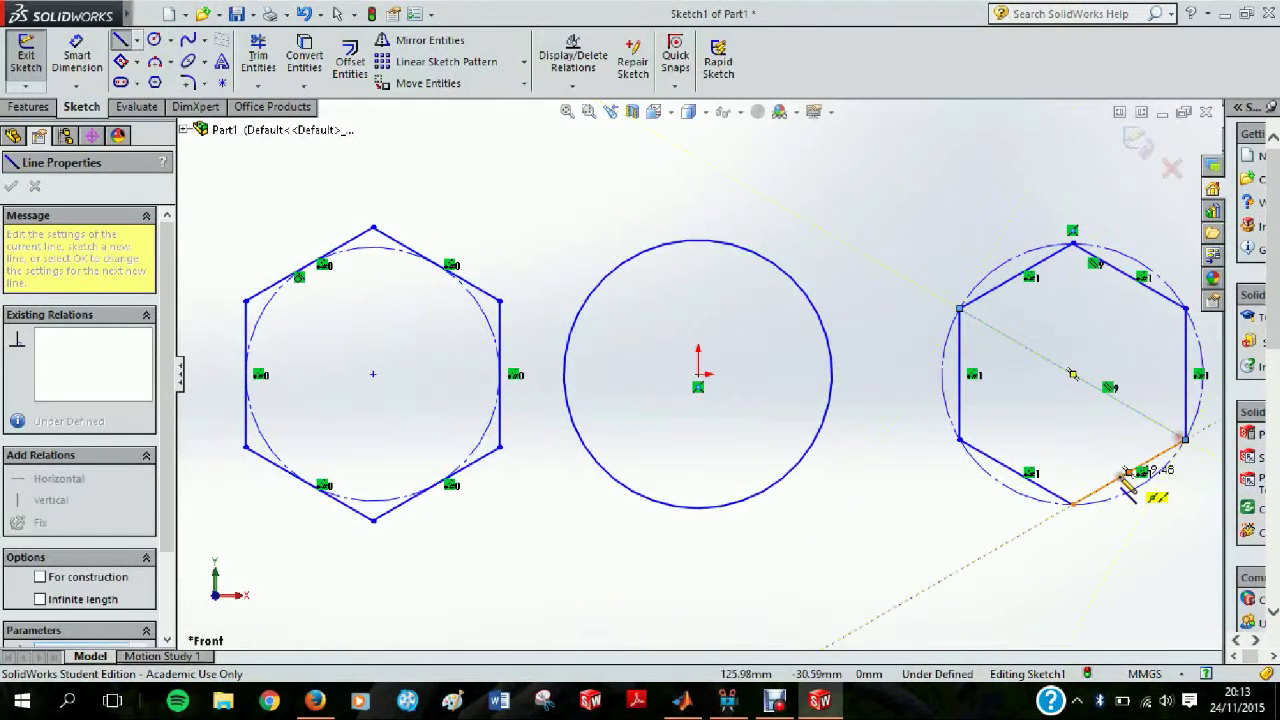
pyautogui.doubleClick(1073, 504)
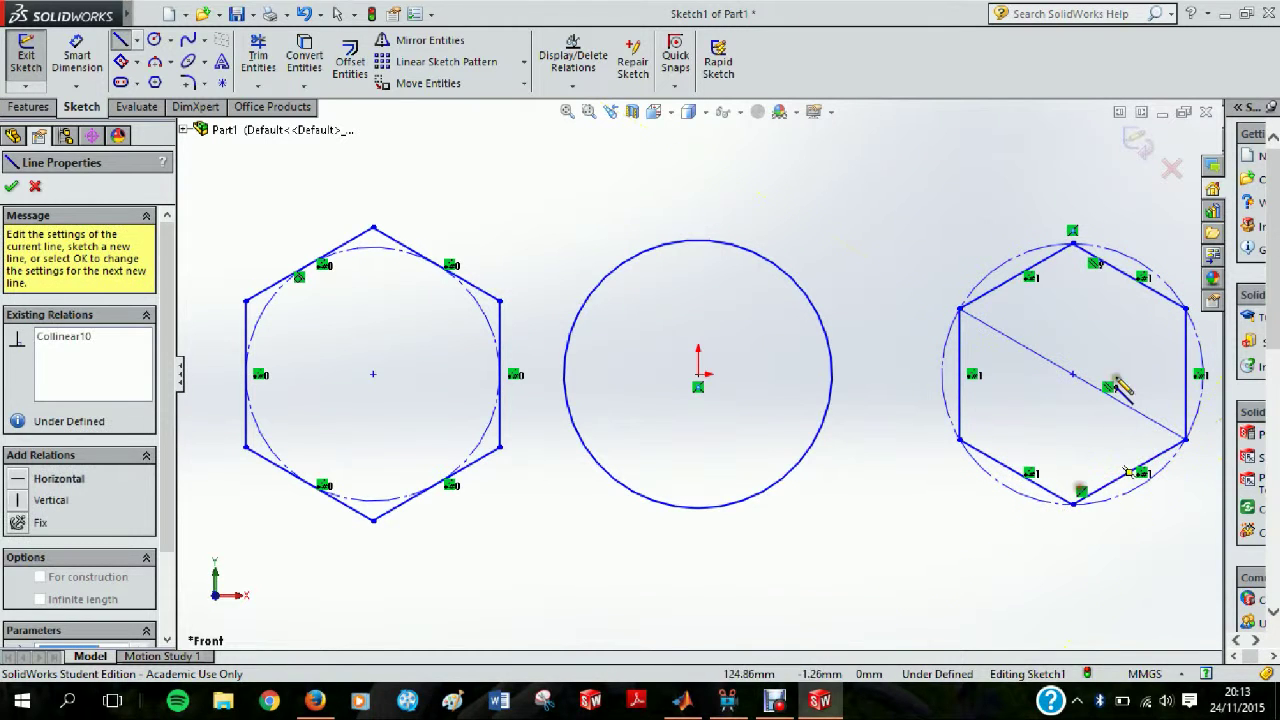
pyautogui.click(1072, 244)
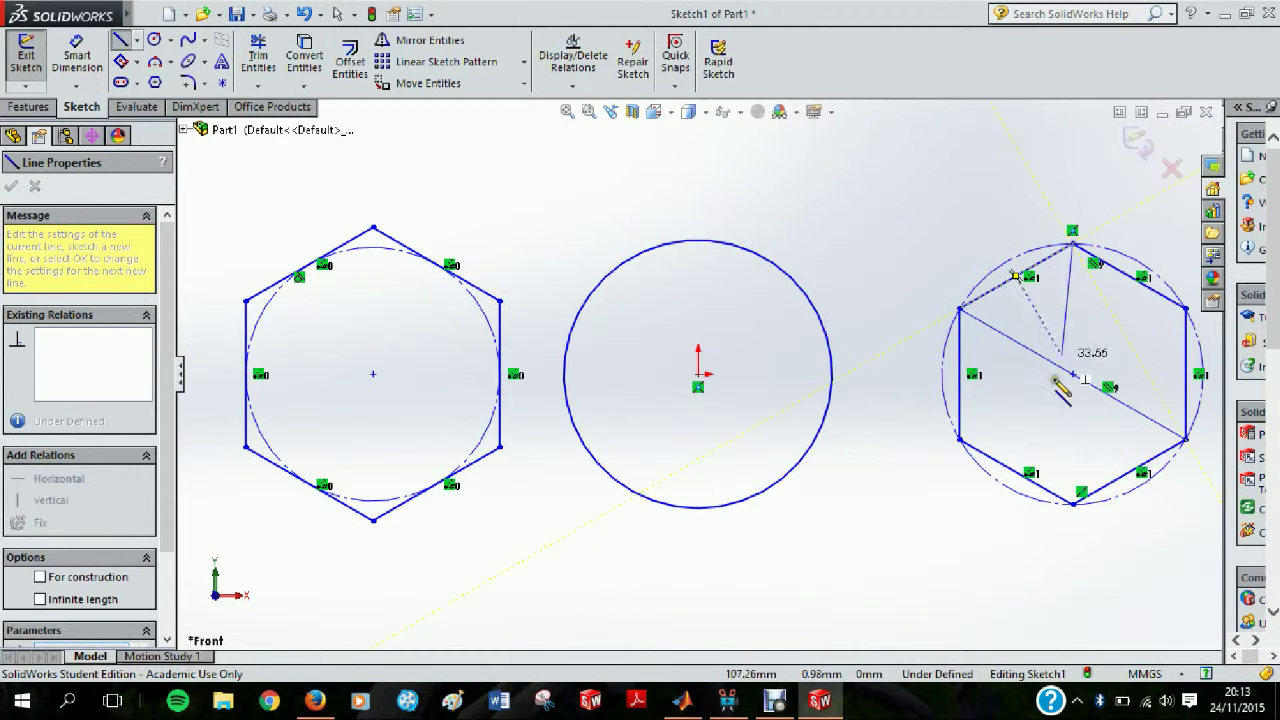
pyautogui.doubleClick(1074, 502)
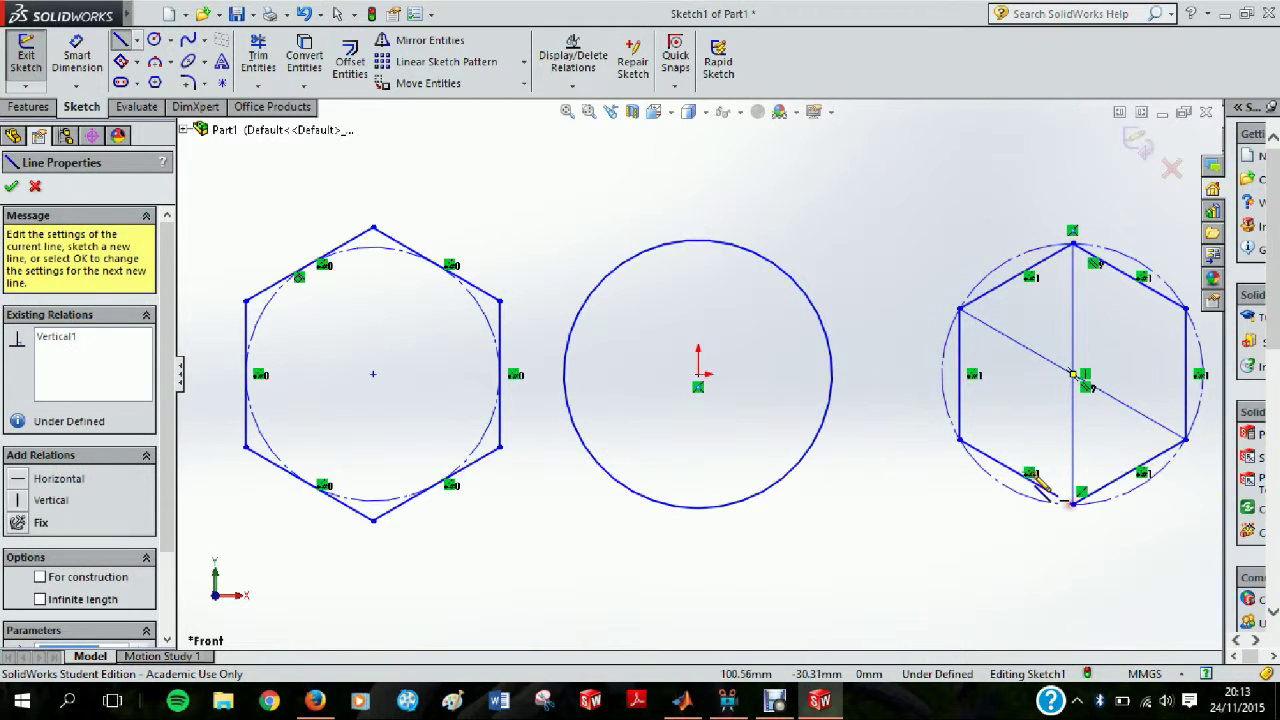
pyautogui.click(960, 441)
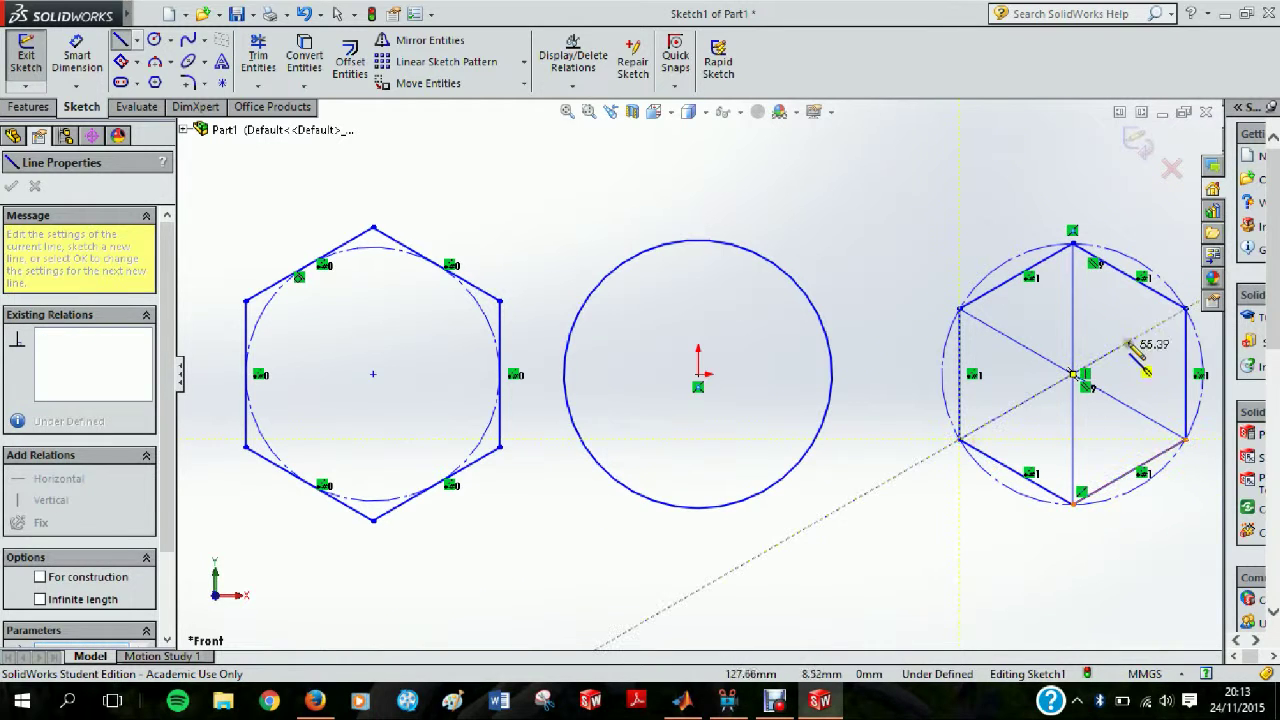
pyautogui.doubleClick(1186, 309)
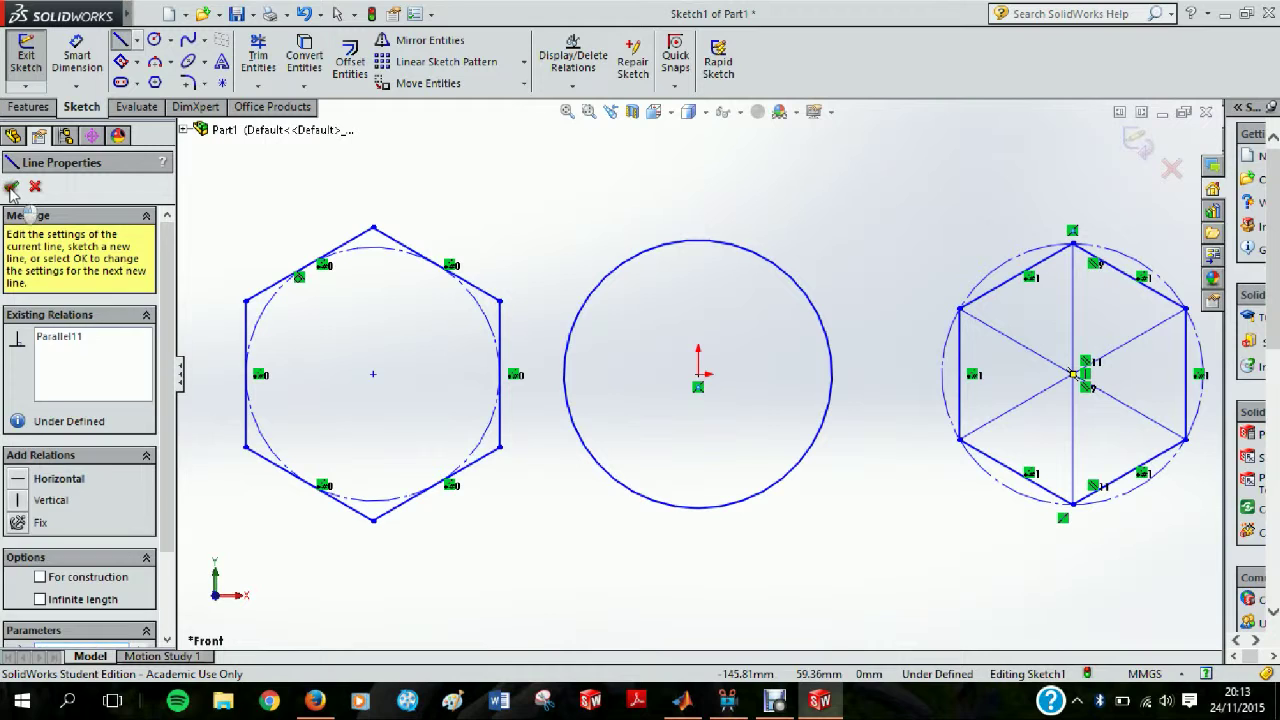
pyautogui.click(11, 187)
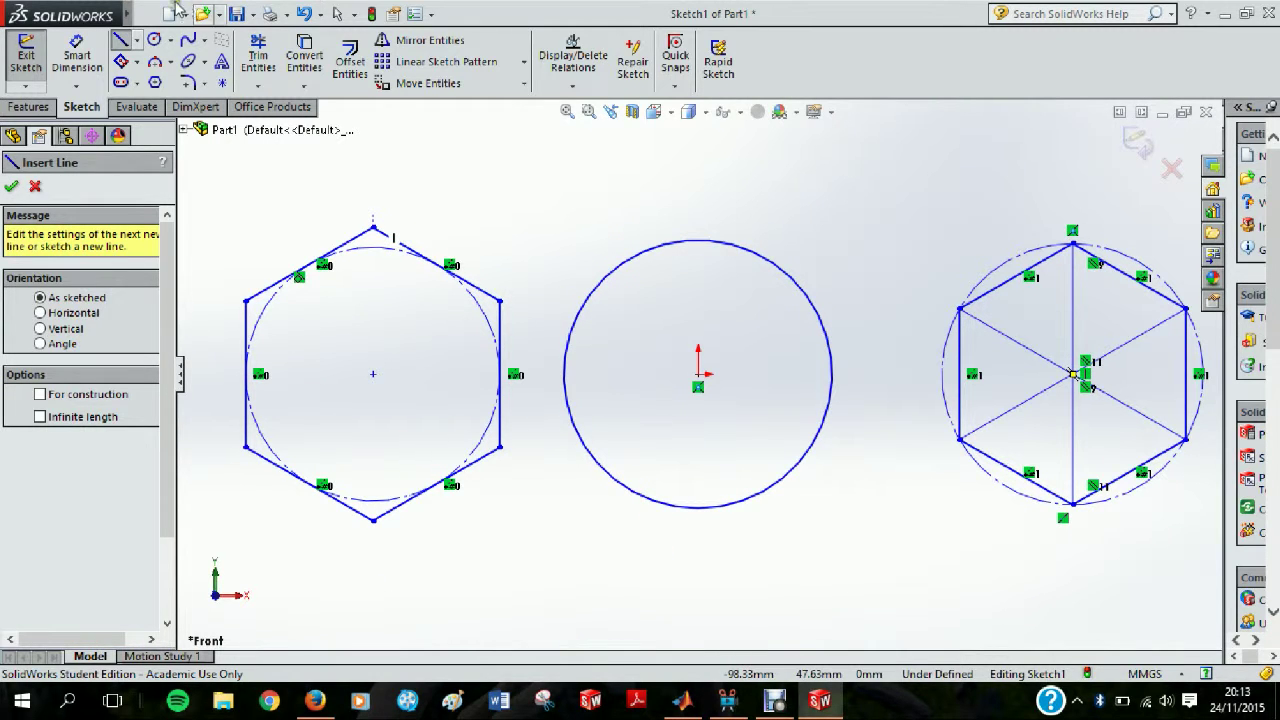
pyautogui.click(12, 181)
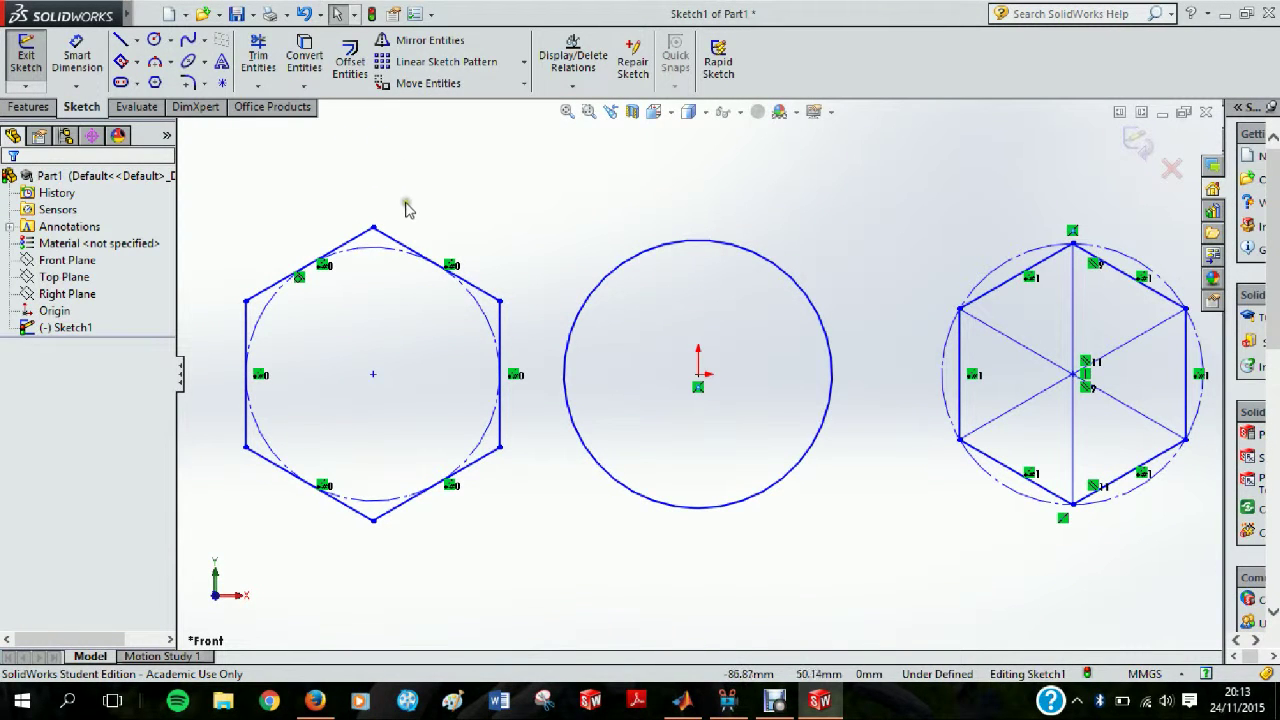
# Delete the circle, both hexagons and all their lines together to empty the sketch
pyautogui.click(119, 40)
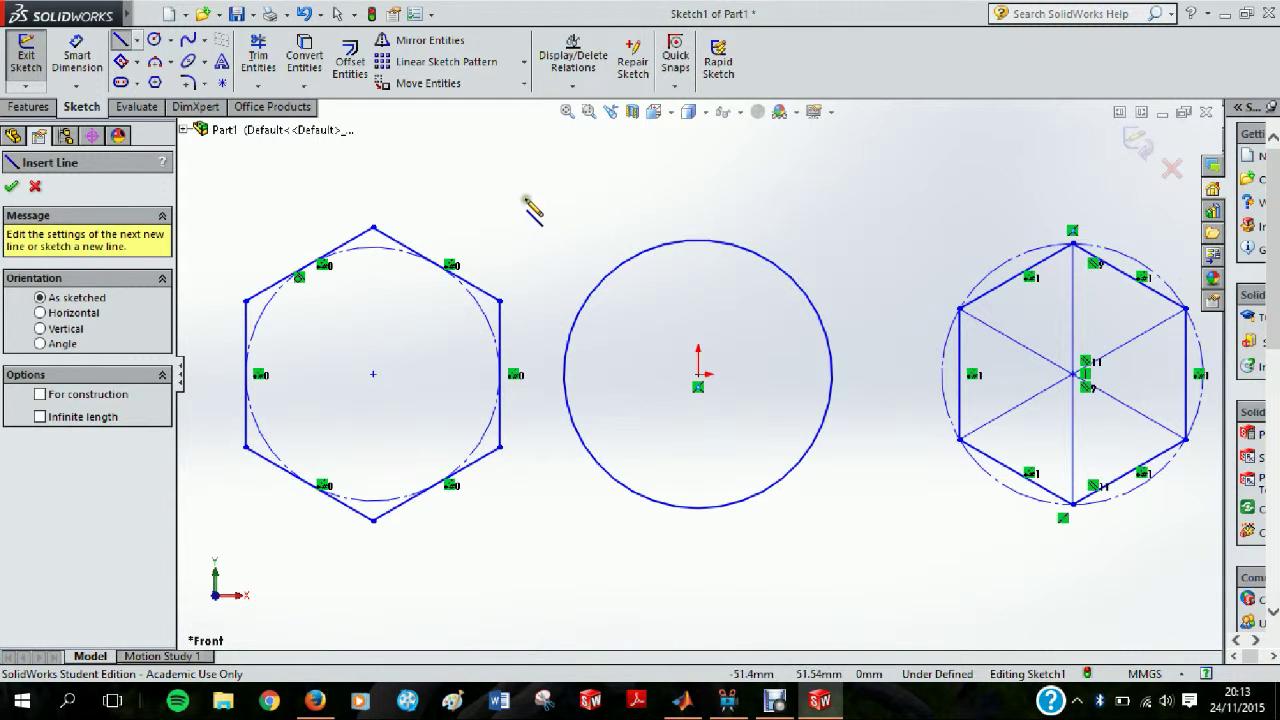
pyautogui.click(13, 187)
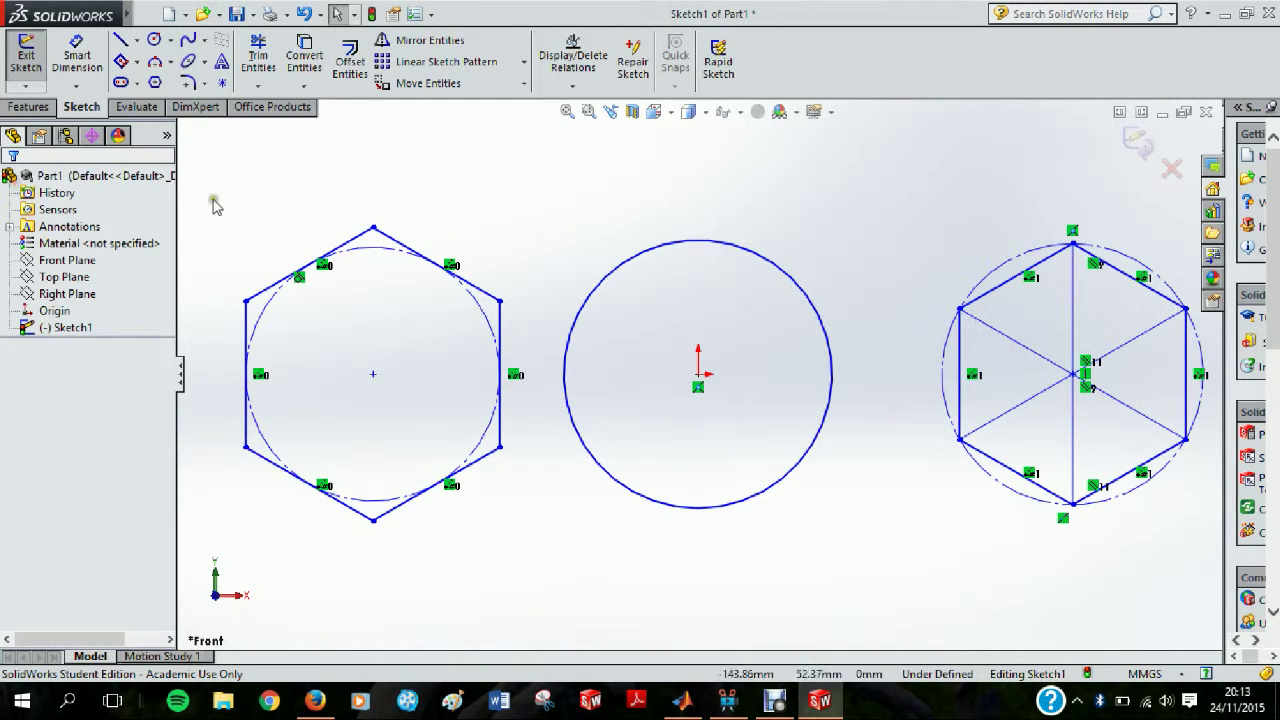
pyautogui.moveTo(220, 150); pyautogui.dragTo(1248, 590)
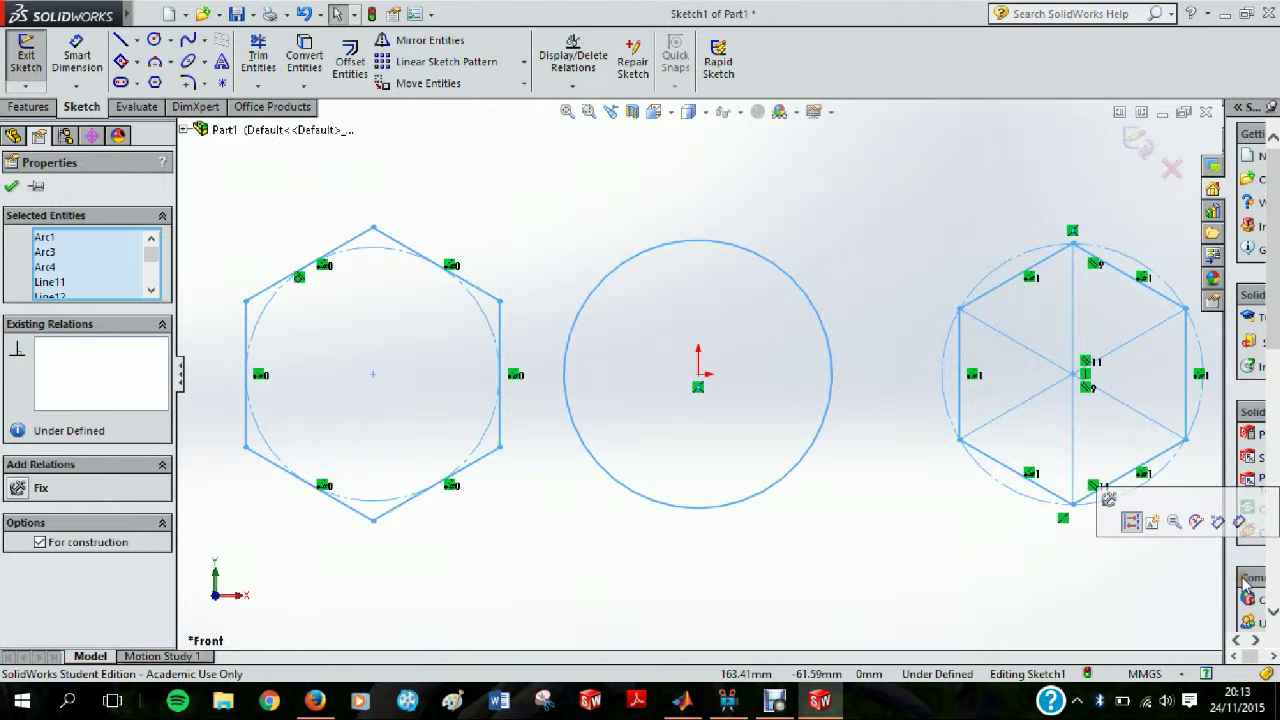
pyautogui.press('Delete')
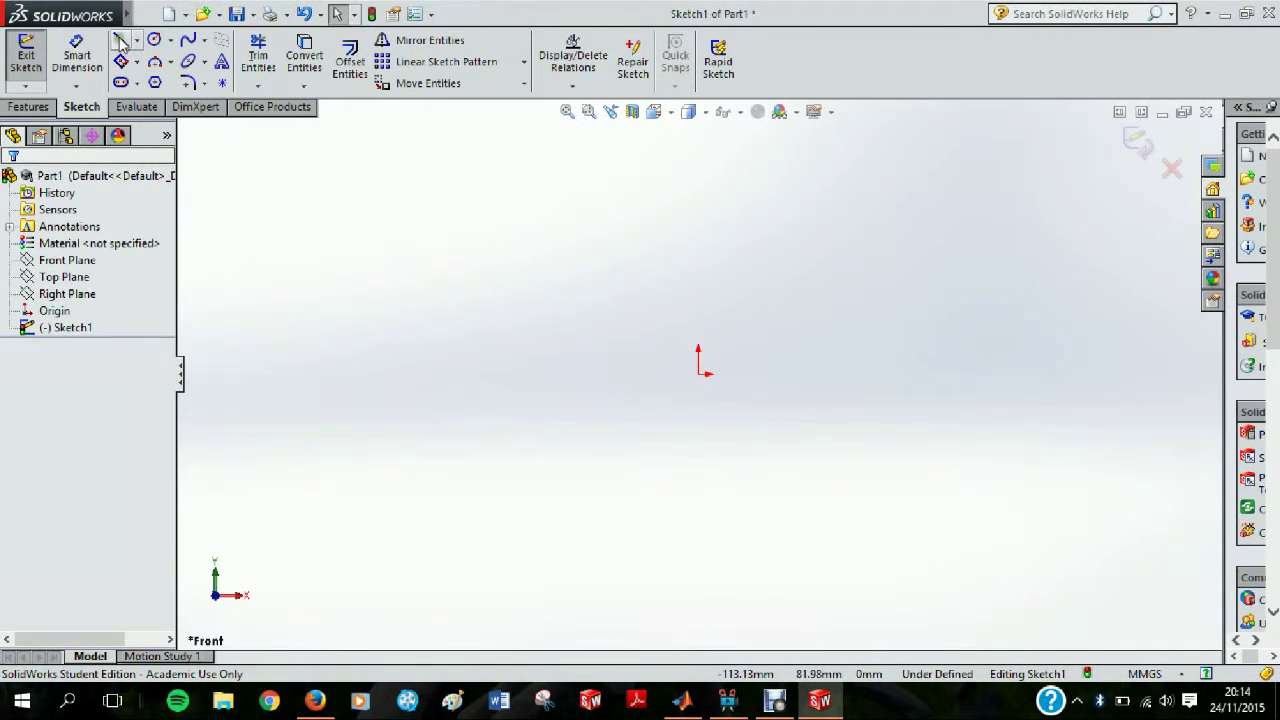
# Sketch five connected lines from the origin: left, vertically up, slanting inward, slanting outward, and up to a point about 125 mm directly above the origin
pyautogui.click(121, 40)
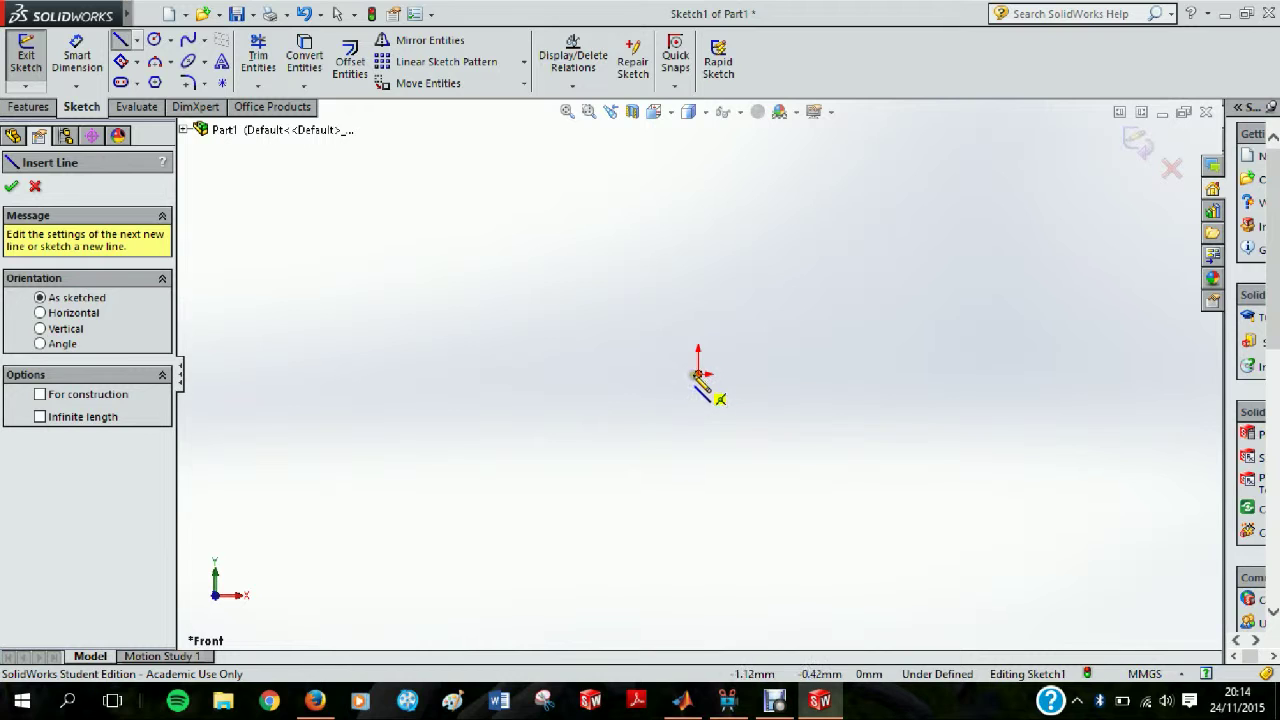
pyautogui.click(697, 375)
pyautogui.click(639, 374)
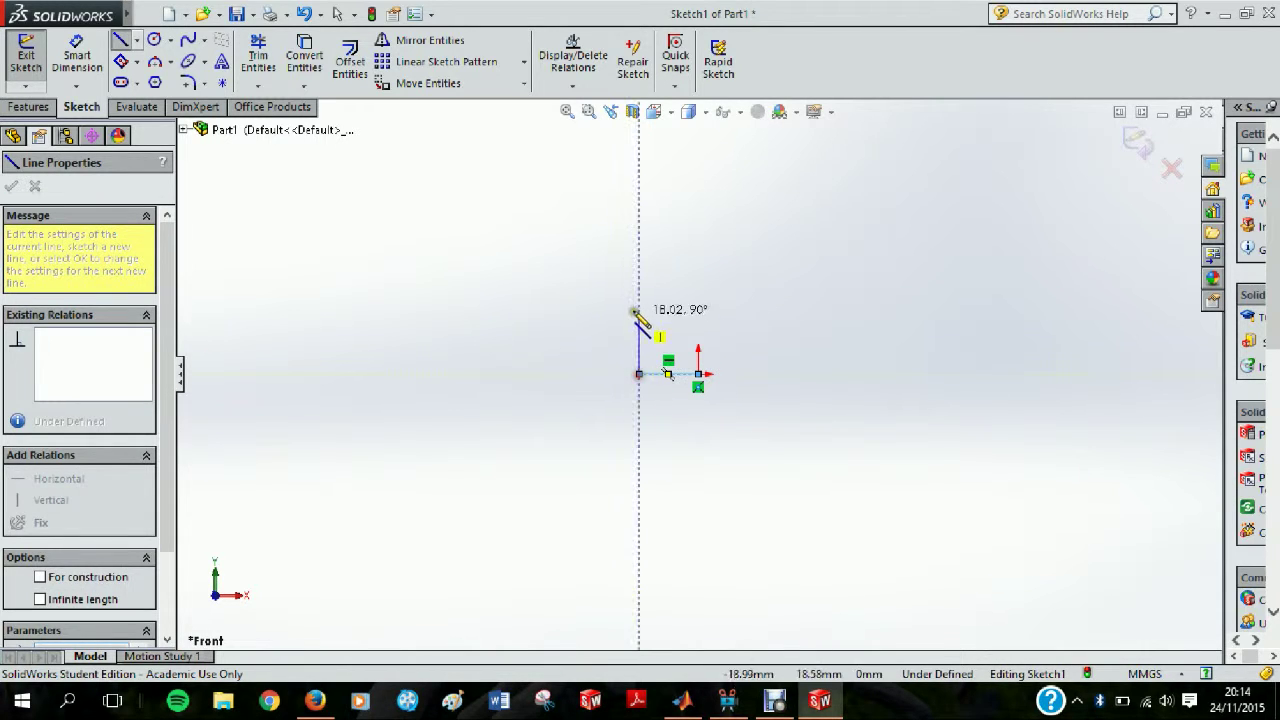
pyautogui.click(639, 286)
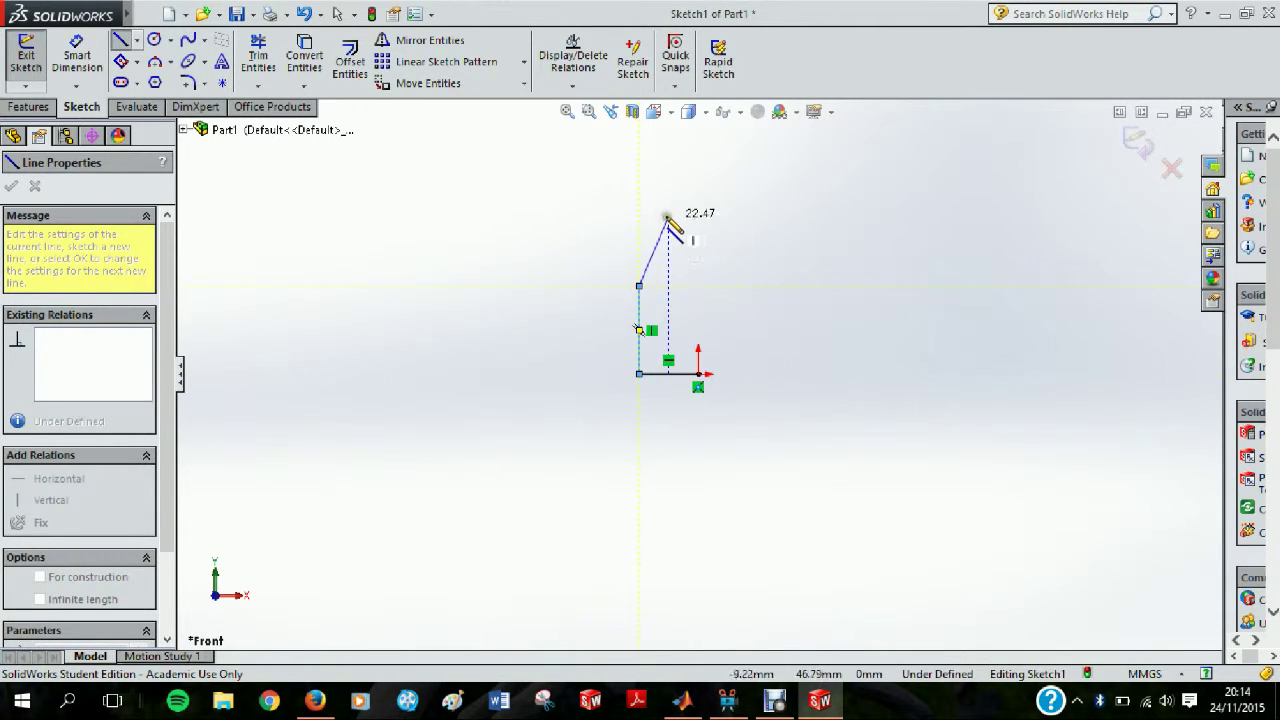
pyautogui.click(668, 216)
pyautogui.click(573, 177)
pyautogui.scroll(3, 641, 148)
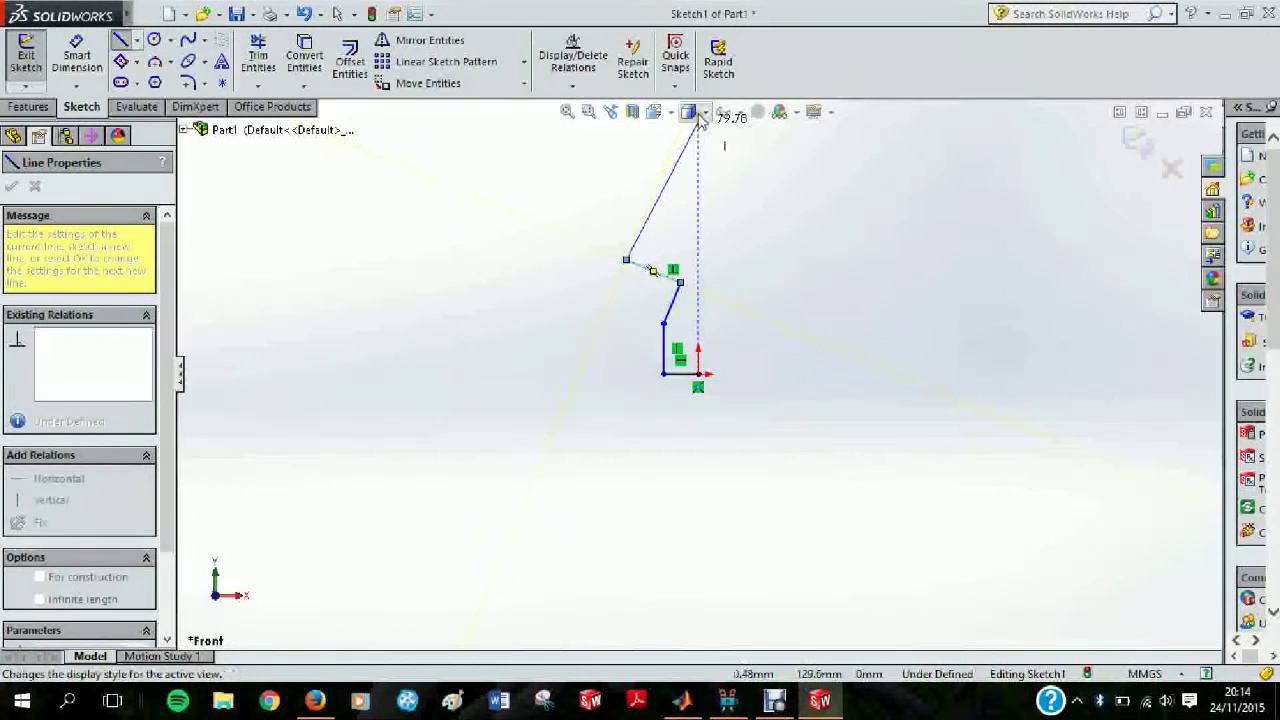
pyautogui.click(698, 130)
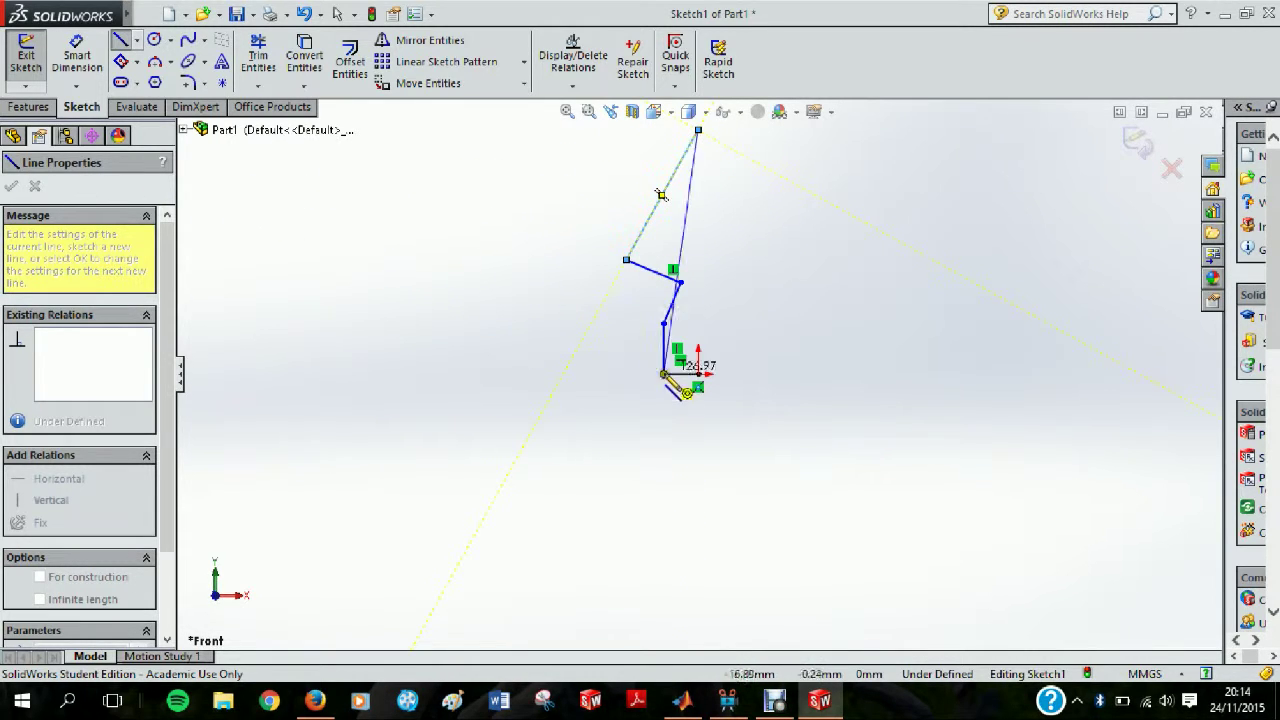
# Draw a vertical construction line from the profile's top point to the origin and give it infinite length
pyautogui.click(698, 374)
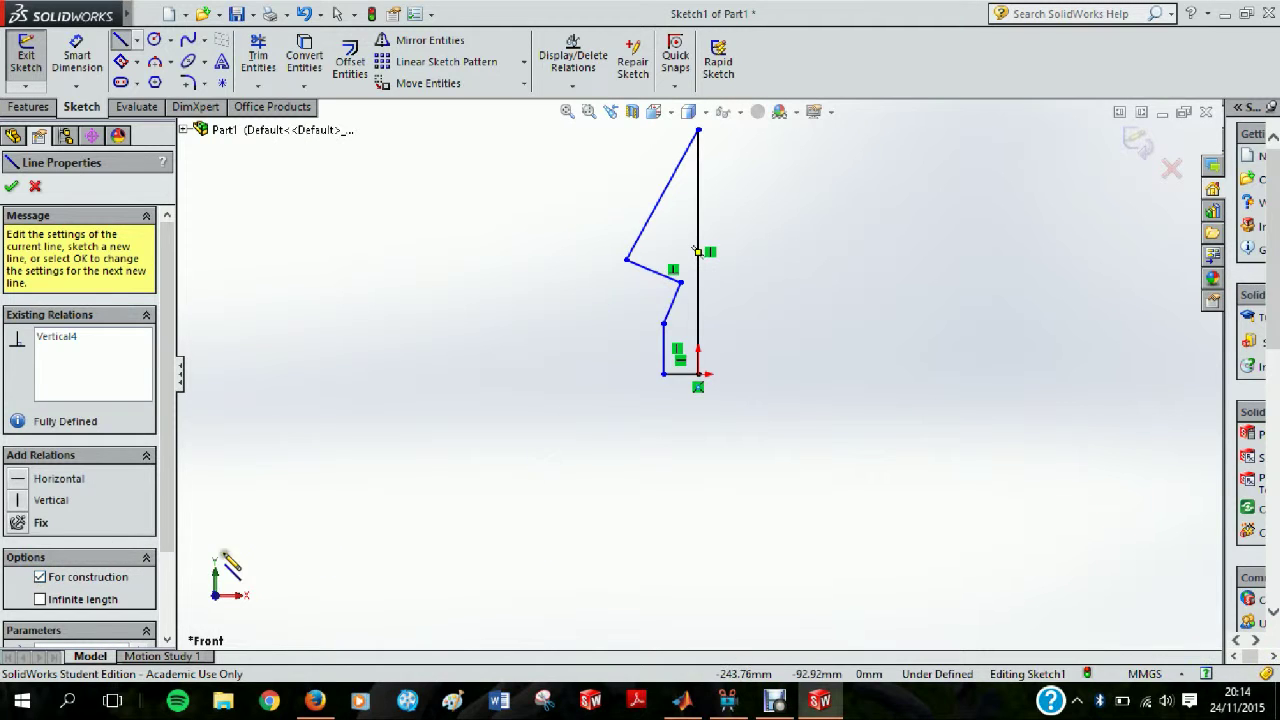
pyautogui.click(40, 600)
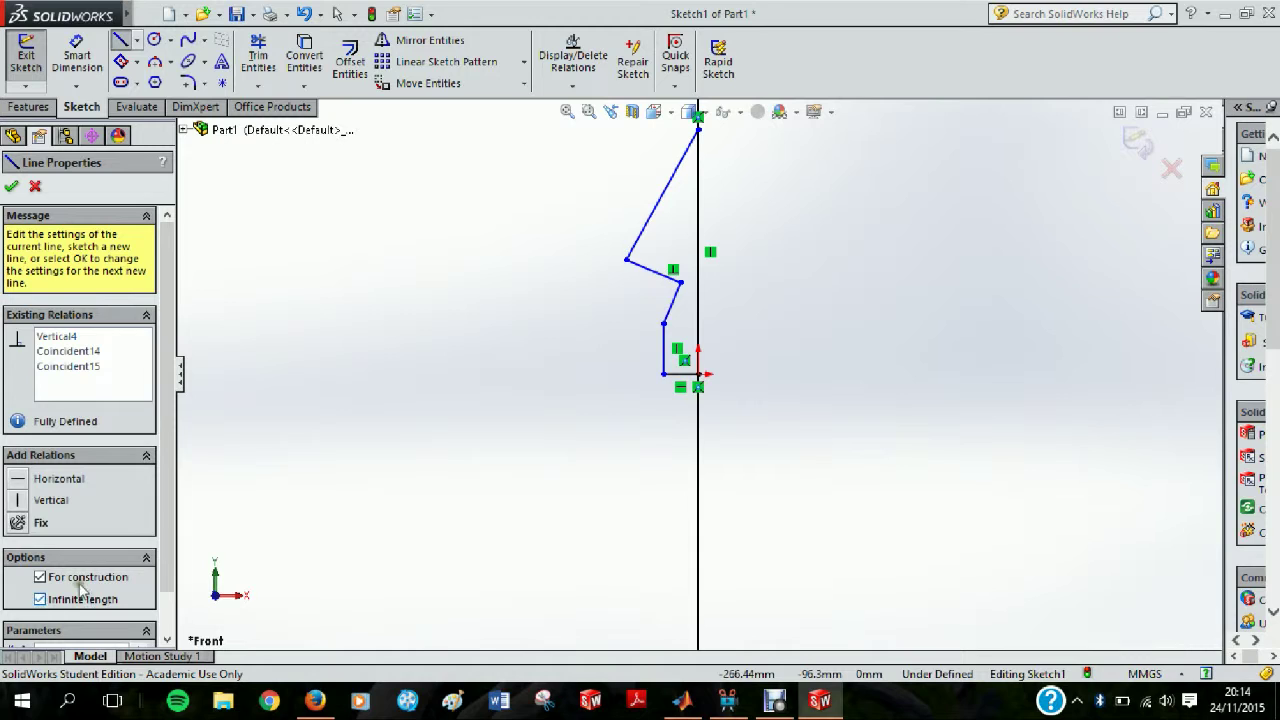
pyautogui.scroll(3, 766, 394)
pyautogui.scroll(-1, 766, 394)
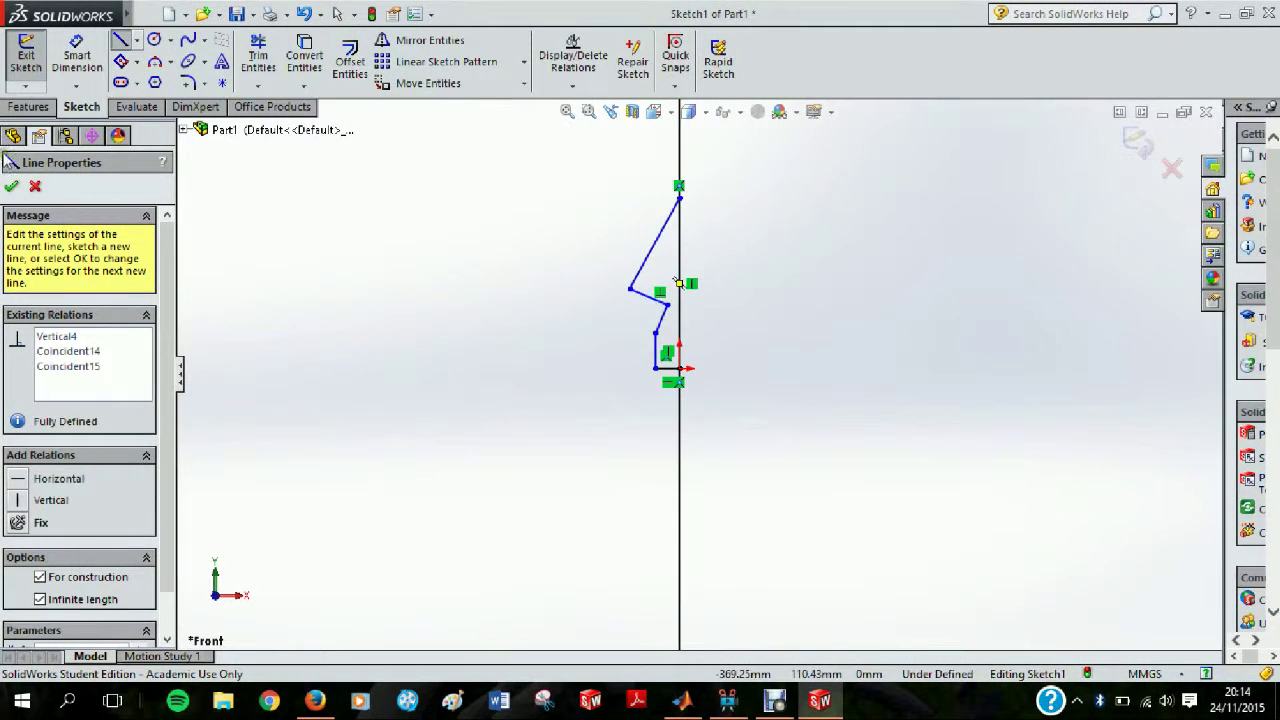
pyautogui.click(11, 187)
pyautogui.click(11, 188)
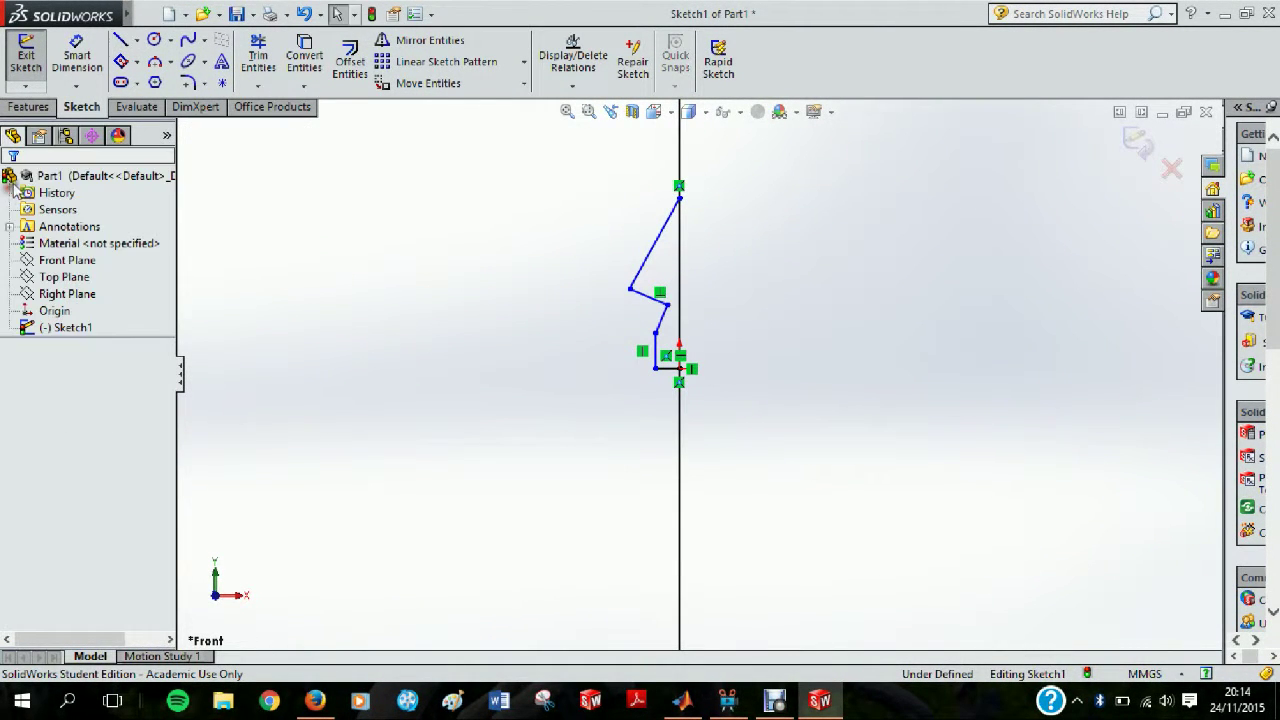
# Mirror the five profile lines about the infinite construction line, keeping the originals, and delete that construction line
pyautogui.click(462, 40)
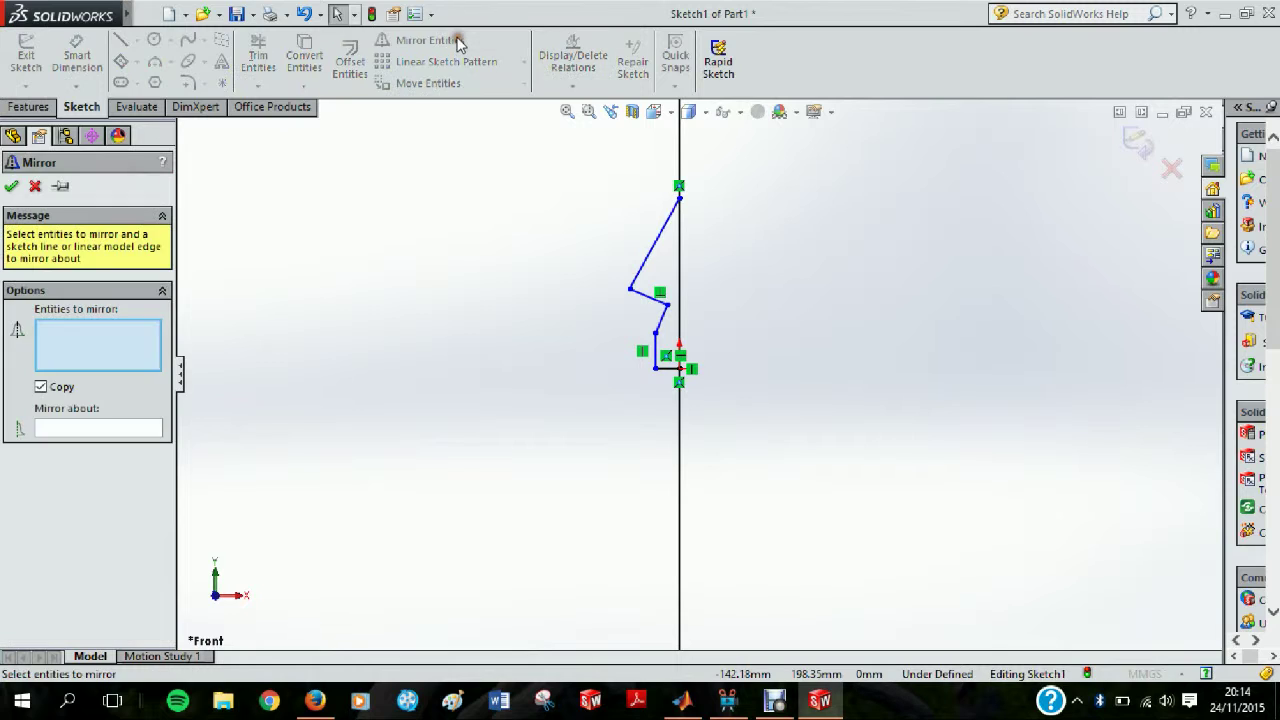
pyautogui.click(637, 280)
pyautogui.click(646, 296)
pyautogui.click(663, 317)
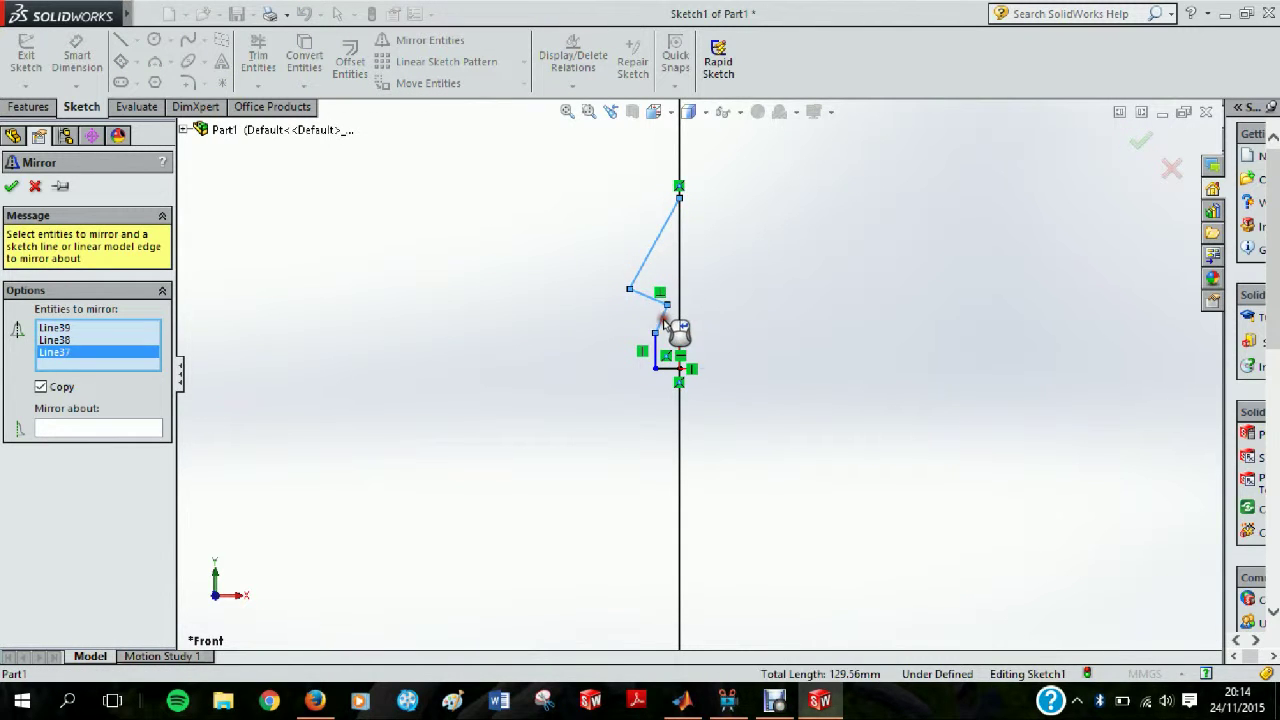
pyautogui.click(657, 350)
pyautogui.click(667, 369)
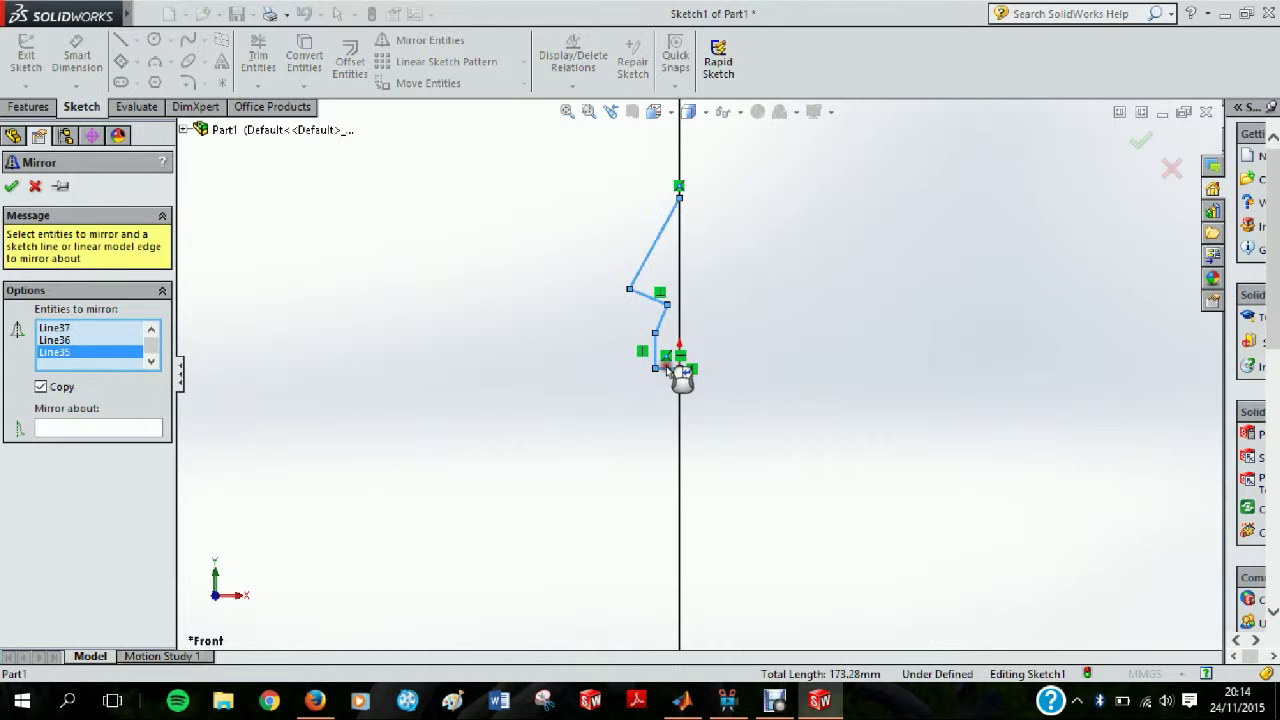
pyautogui.click(125, 432)
pyautogui.click(680, 289)
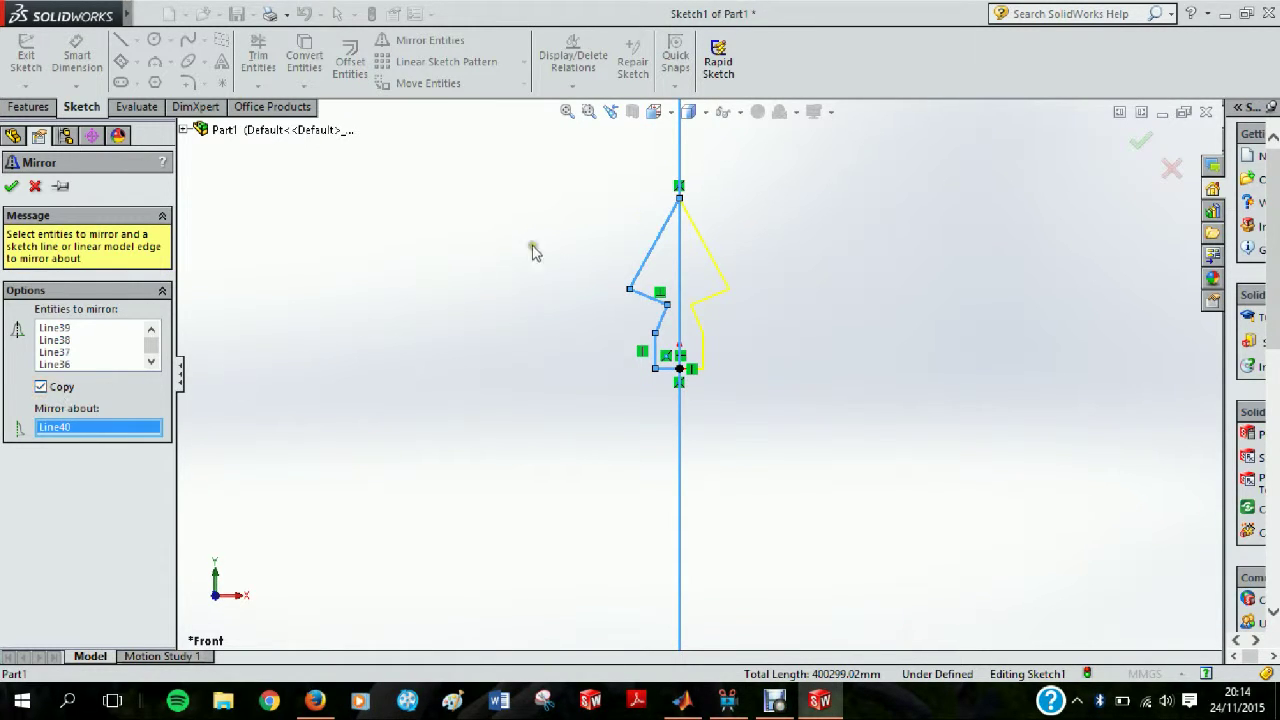
pyautogui.click(1140, 141)
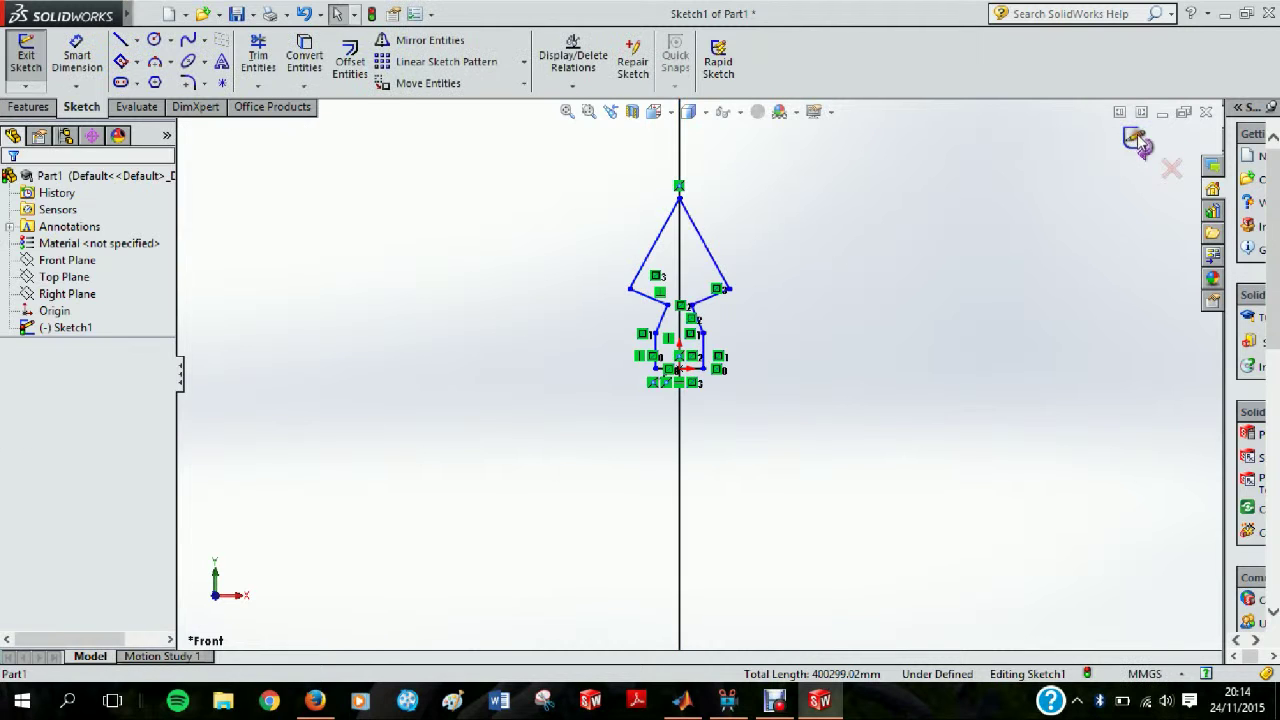
pyautogui.click(678, 417)
pyautogui.press('Delete')
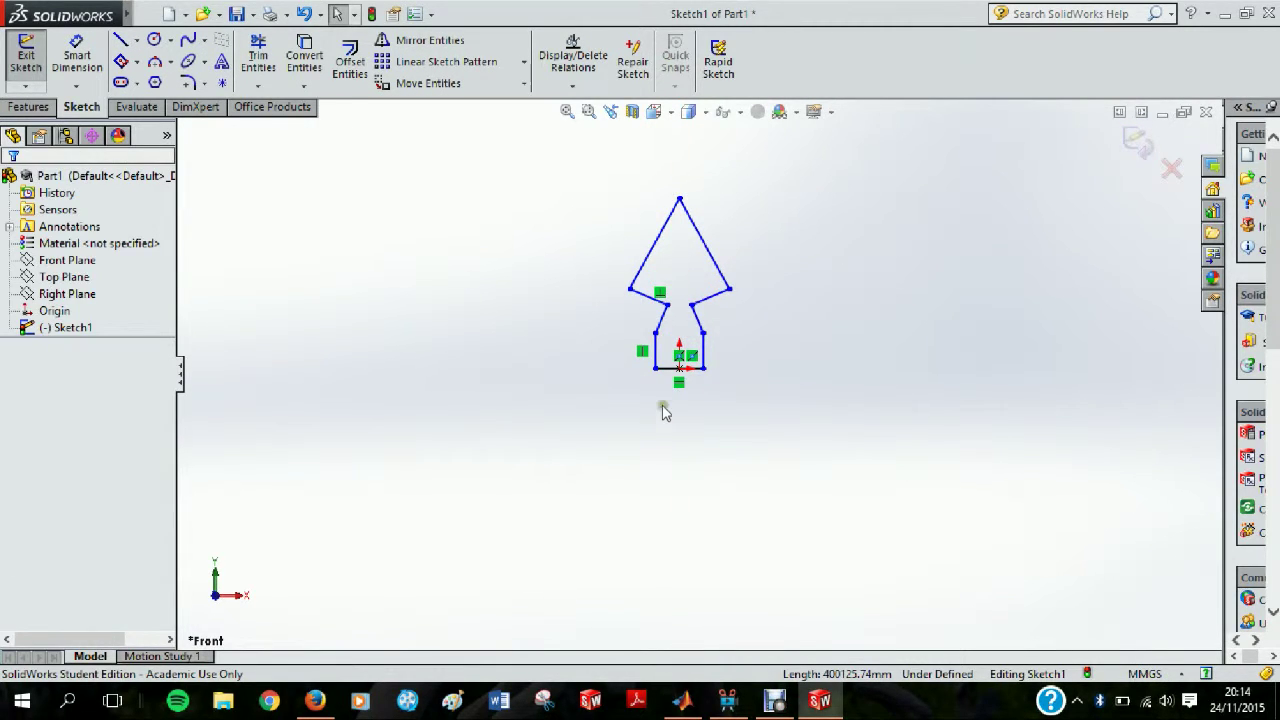
# Delete the entire mirrored profile and sketch a circle of about 178 mm radius centred on the origin
pyautogui.moveTo(528, 152)
pyautogui.mouseDown()
pyautogui.moveTo(737, 237)
pyautogui.moveTo(805, 428)
pyautogui.mouseUp()
pyautogui.press('Delete')
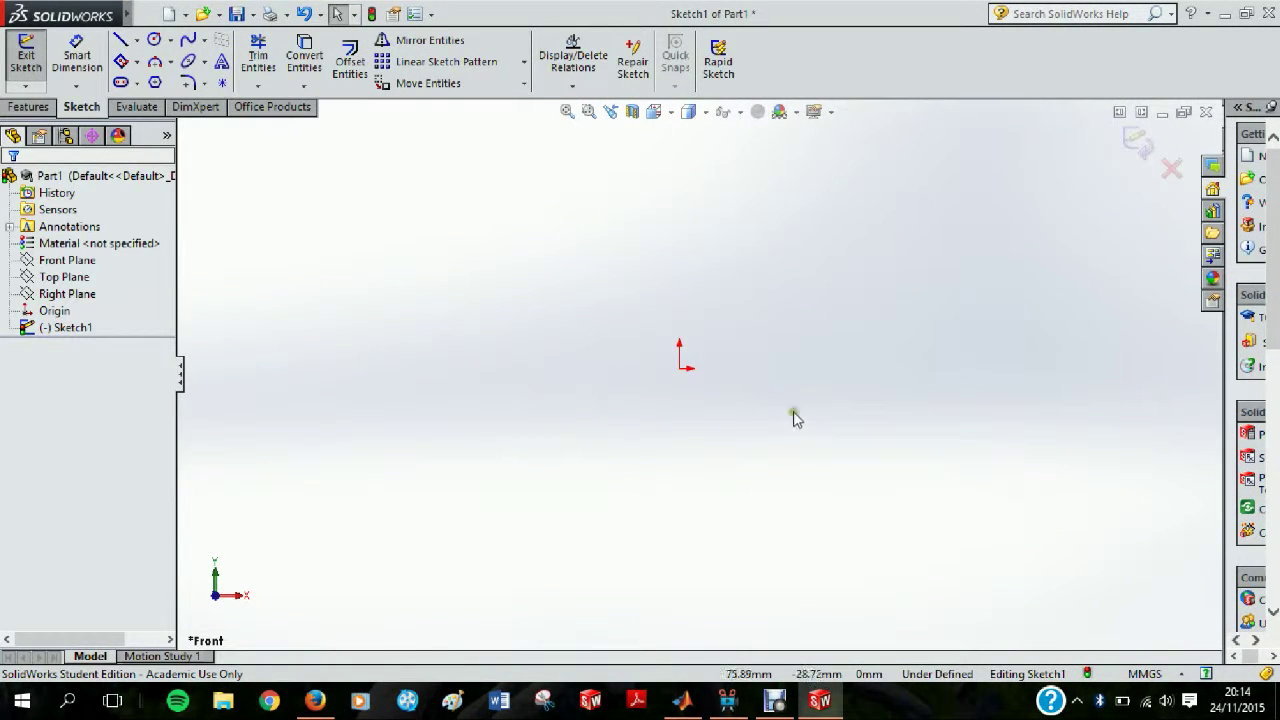
pyautogui.click(153, 39)
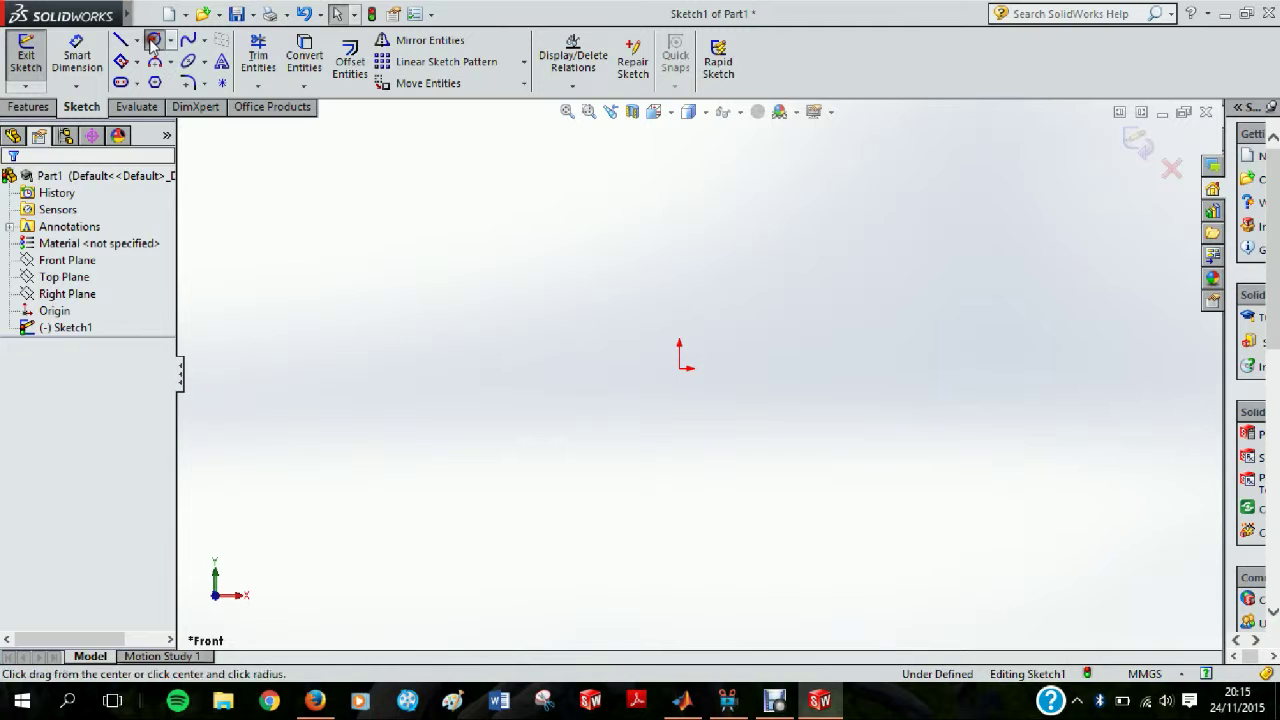
pyautogui.click(680, 367)
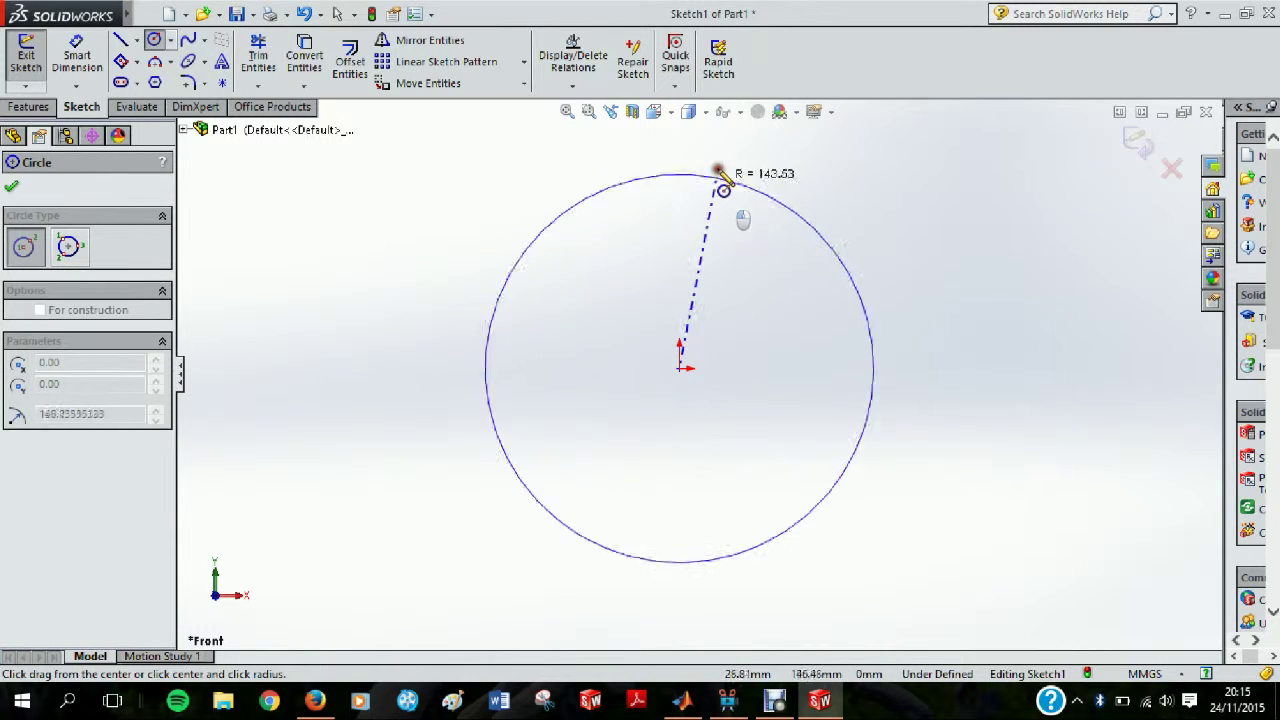
pyautogui.click(680, 130)
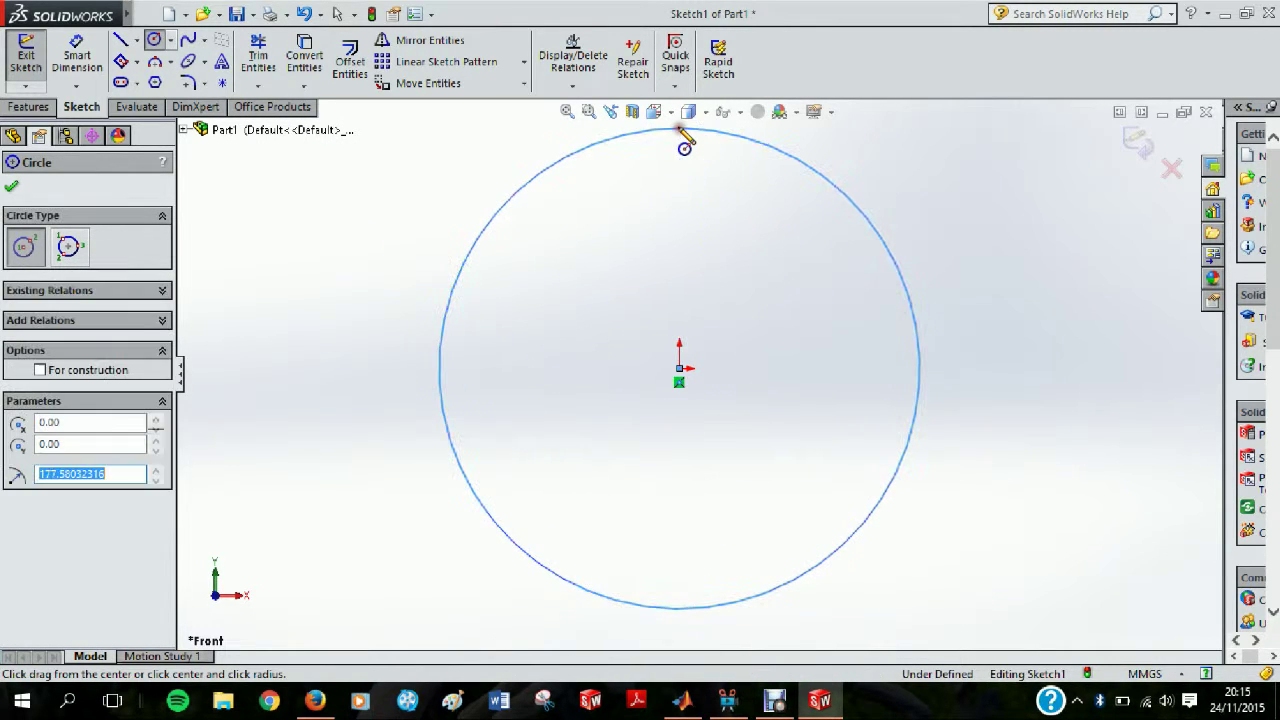
pyautogui.click(11, 186)
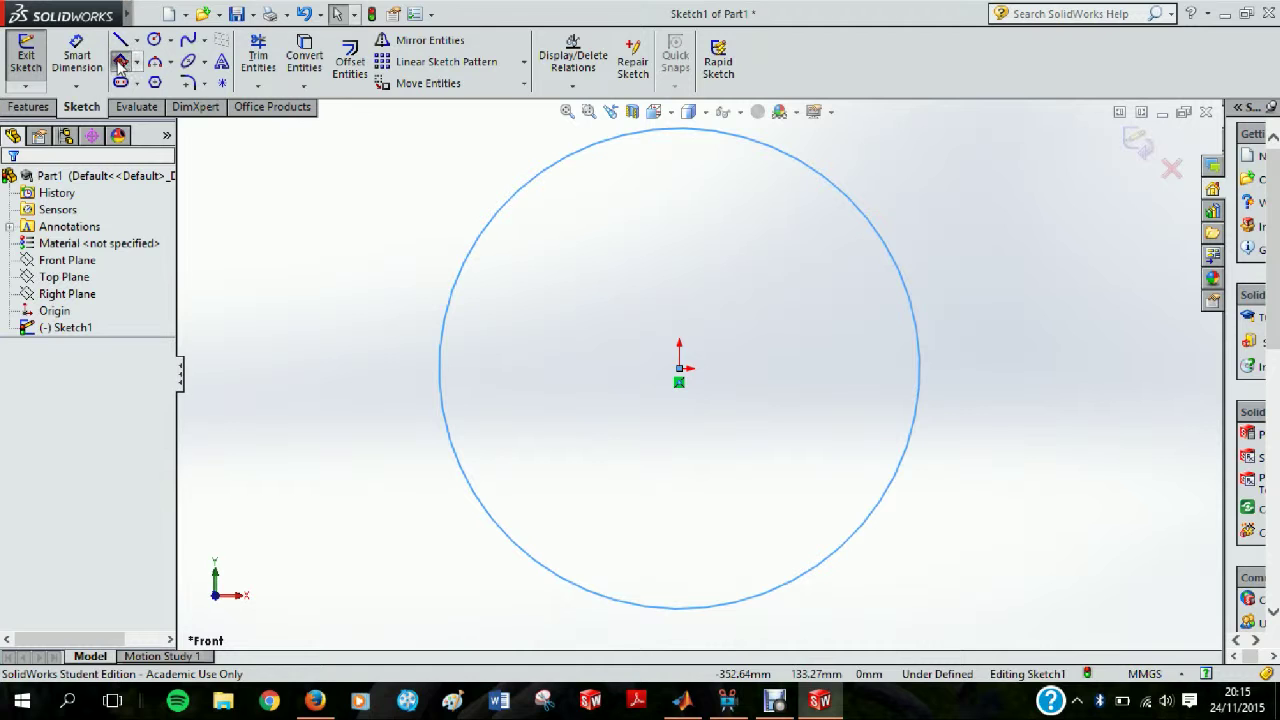
# Sketch a small tilted 3-point centre rectangle just inside the circle, centred about 125 mm left of and 95 mm above the origin
pyautogui.click(120, 62)
pyautogui.click(511, 240)
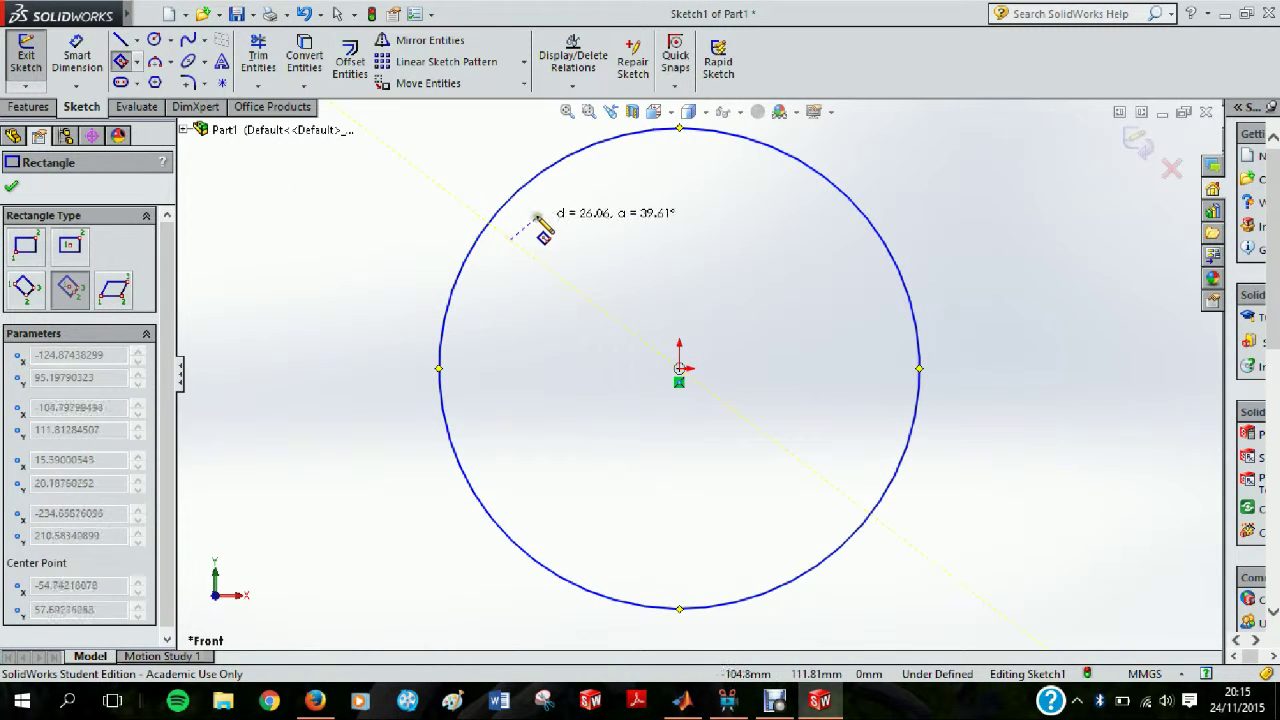
pyautogui.click(537, 220)
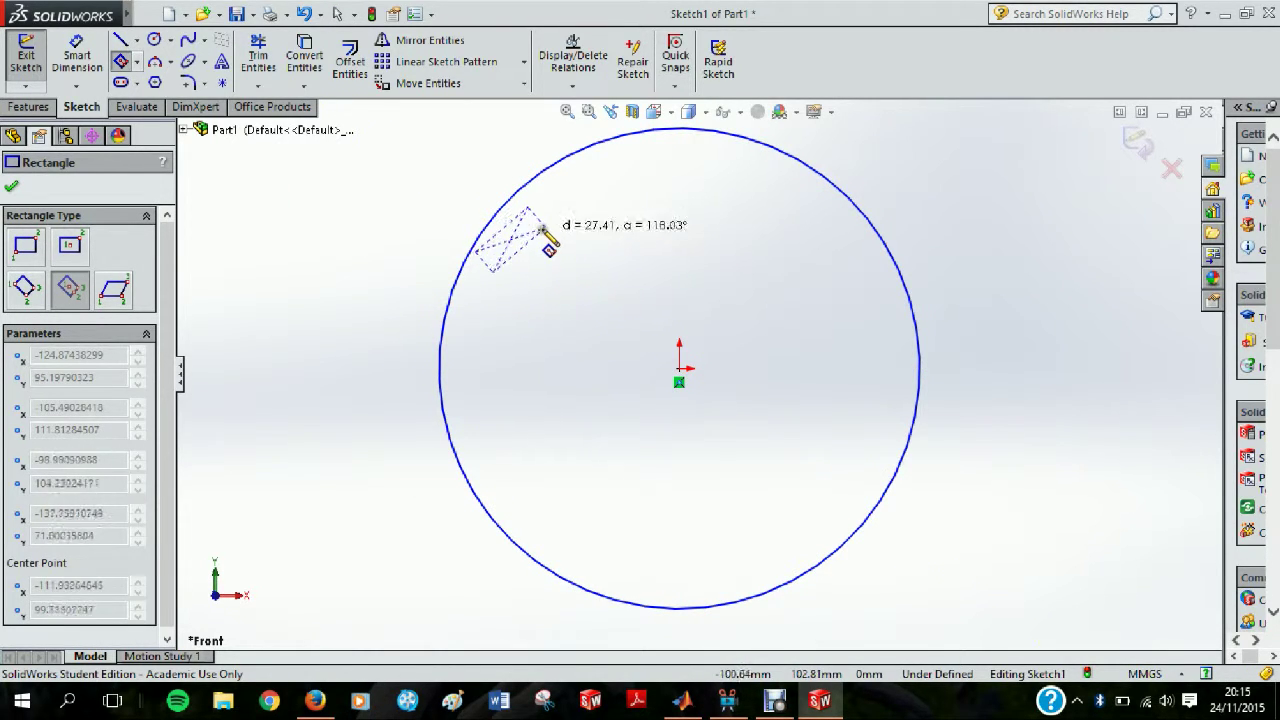
pyautogui.click(550, 248)
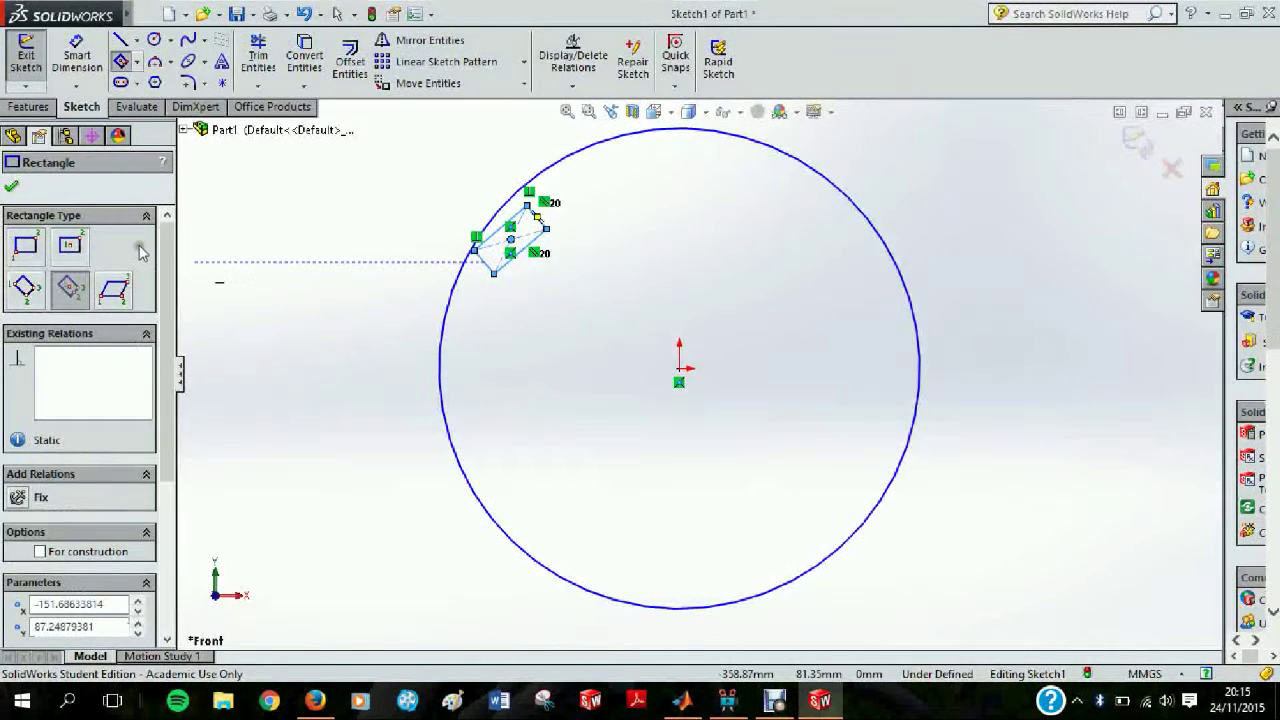
pyautogui.click(12, 188)
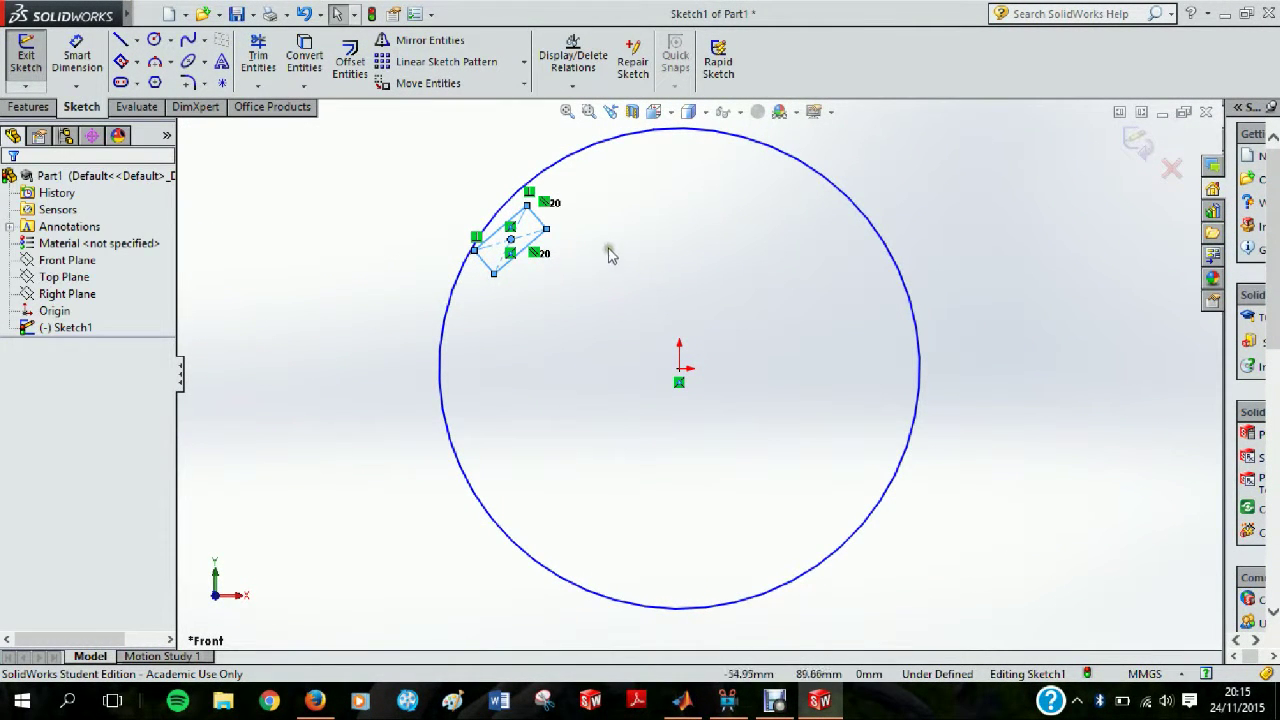
pyautogui.click(321, 277)
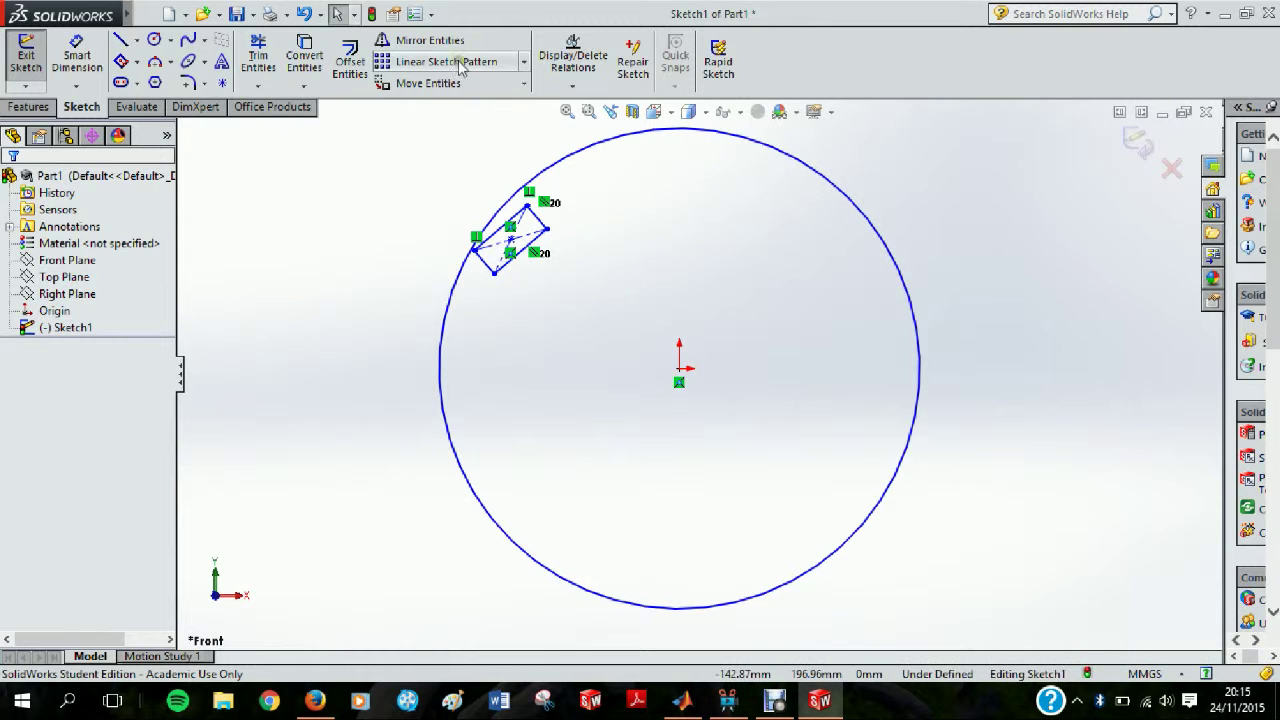
# Set up a circular sketch pattern about the origin using the four sides of the tilted rectangle
pyautogui.click(524, 62)
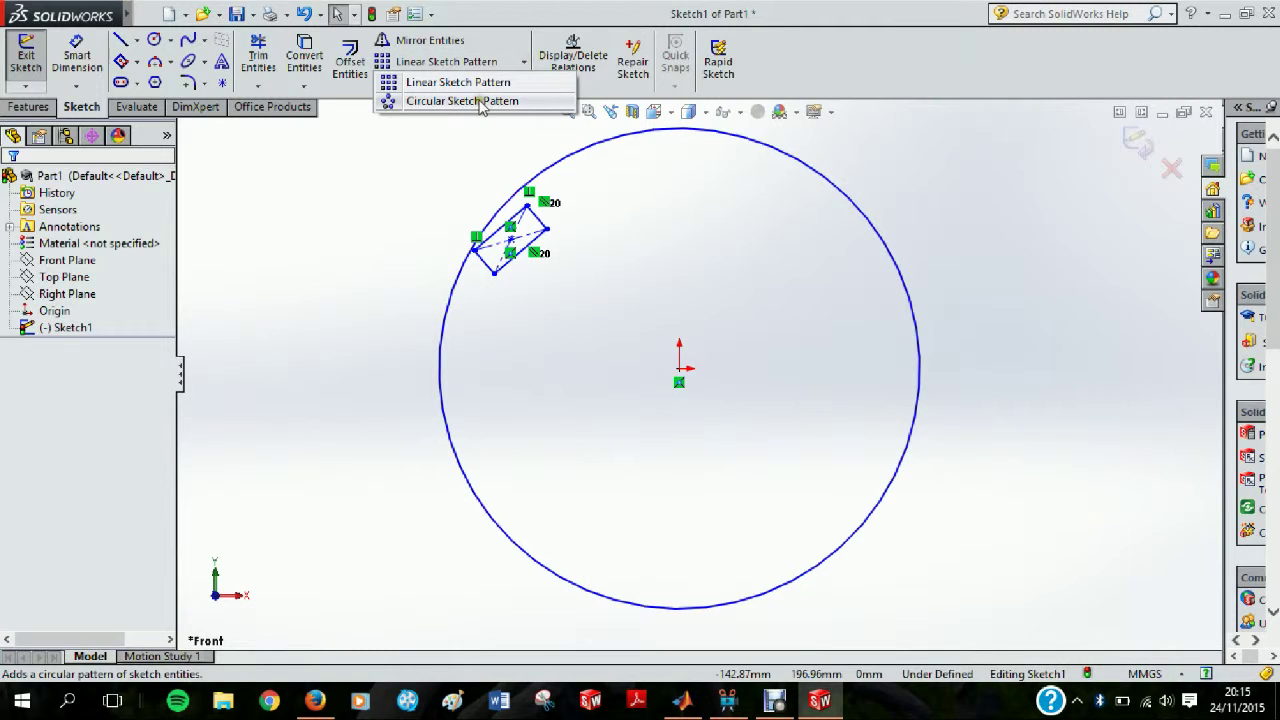
pyautogui.click(472, 100)
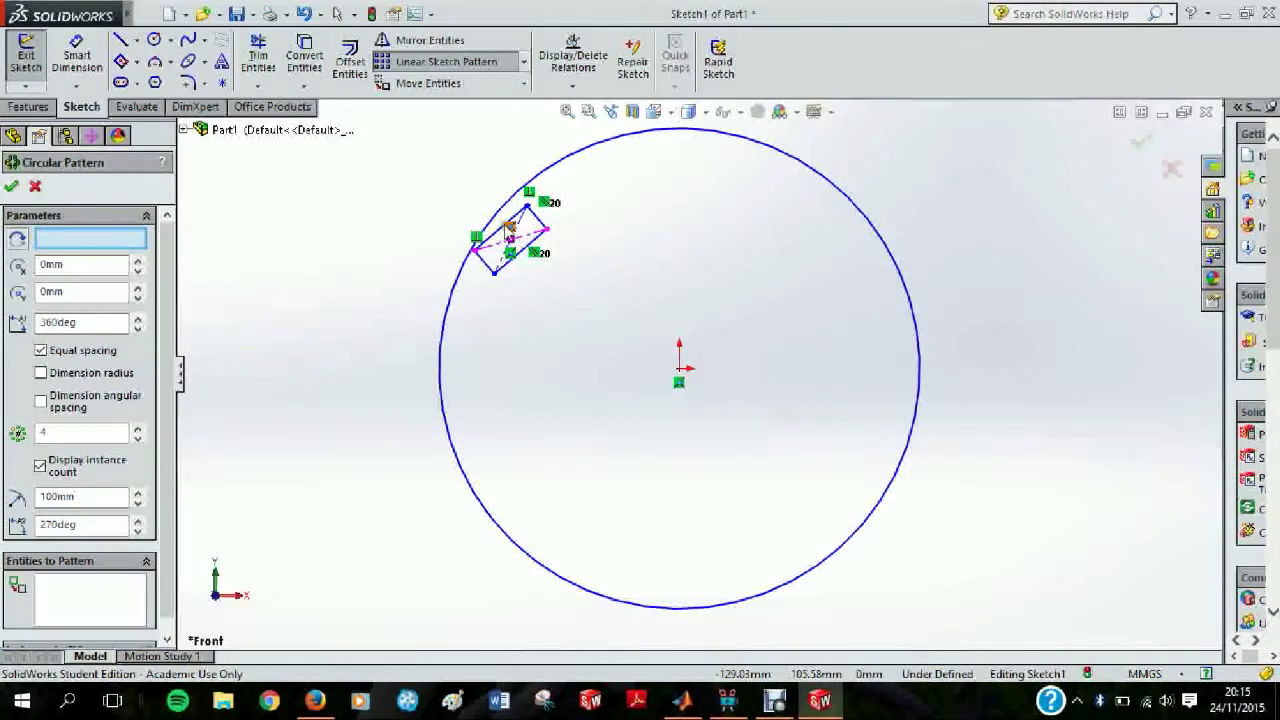
pyautogui.click(100, 240)
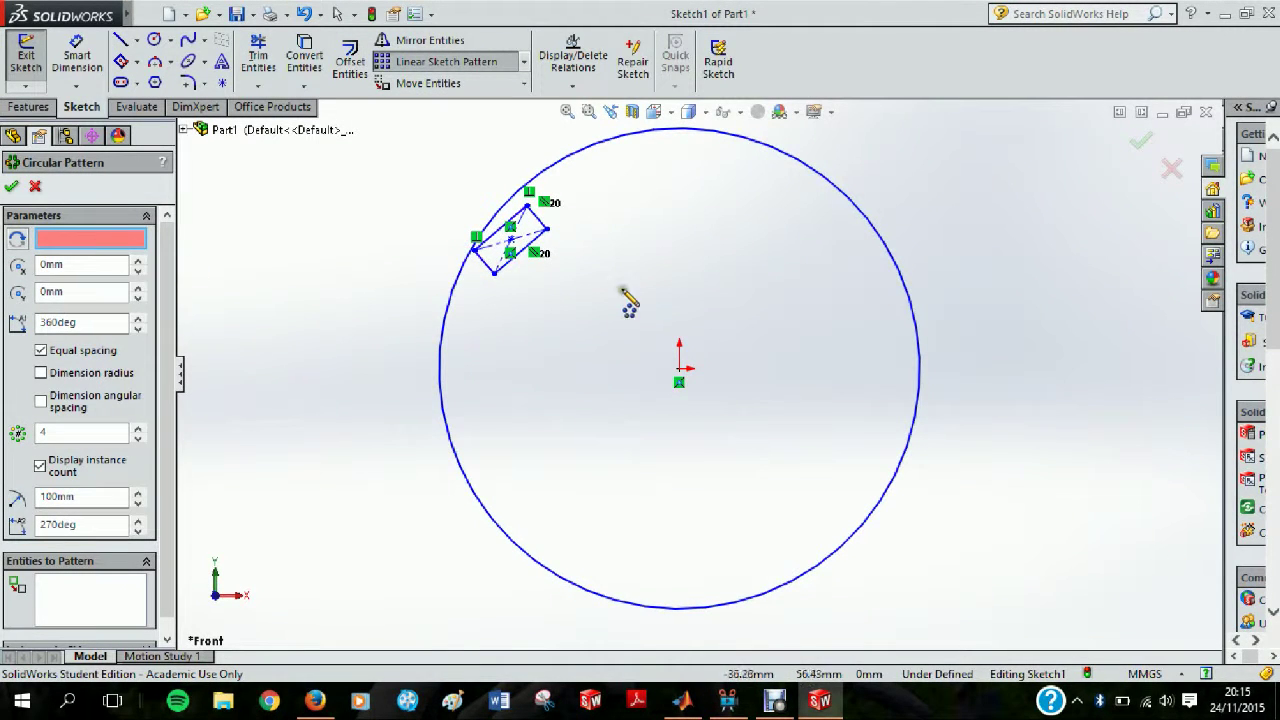
pyautogui.click(680, 372)
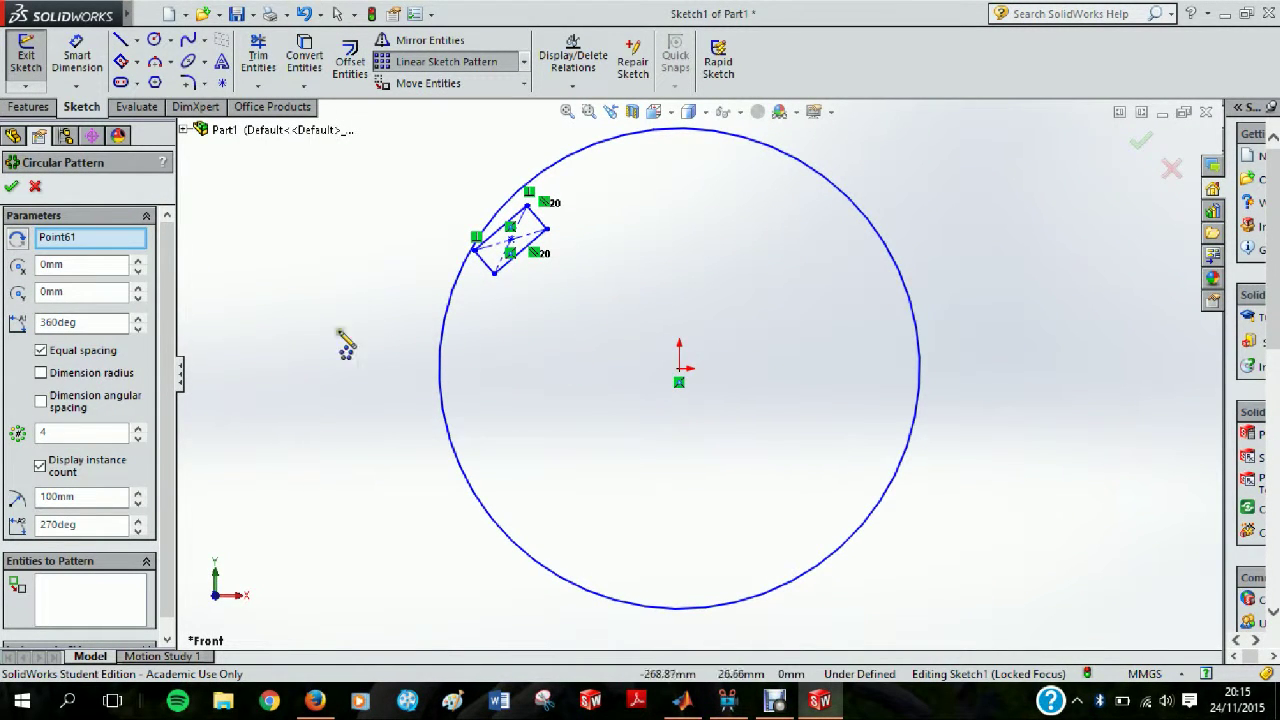
pyautogui.click(105, 605)
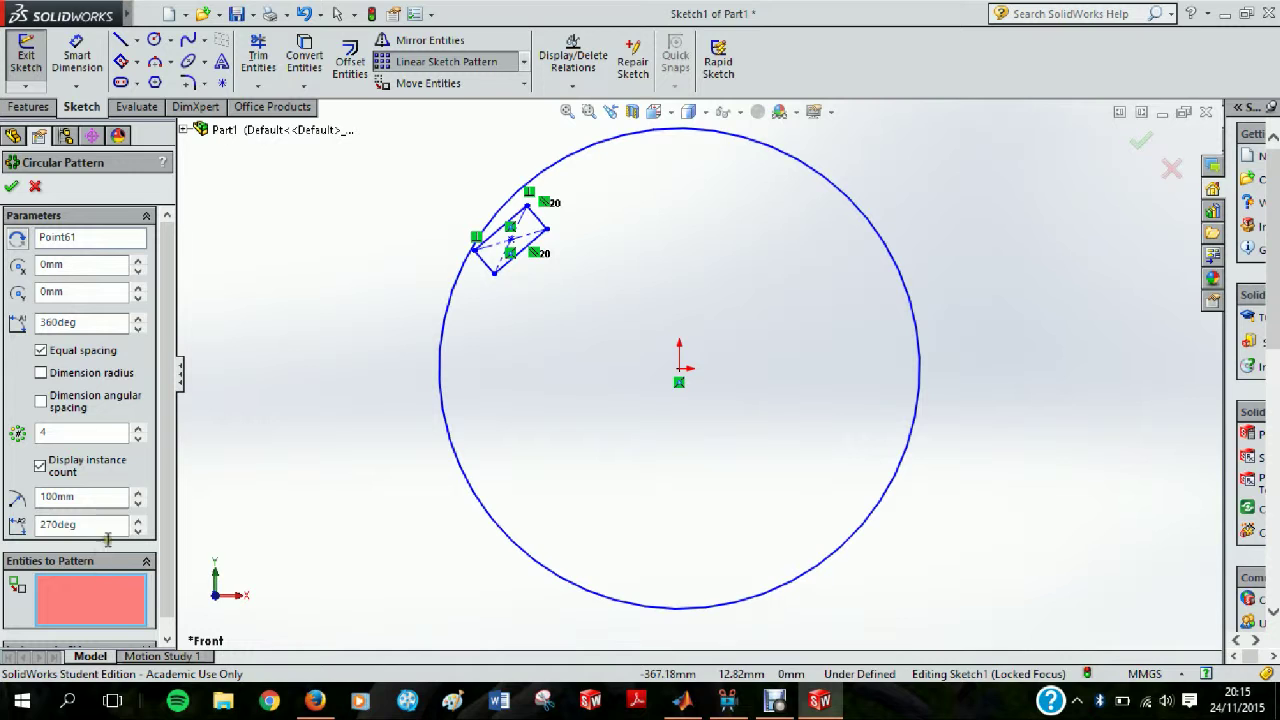
pyautogui.click(524, 214)
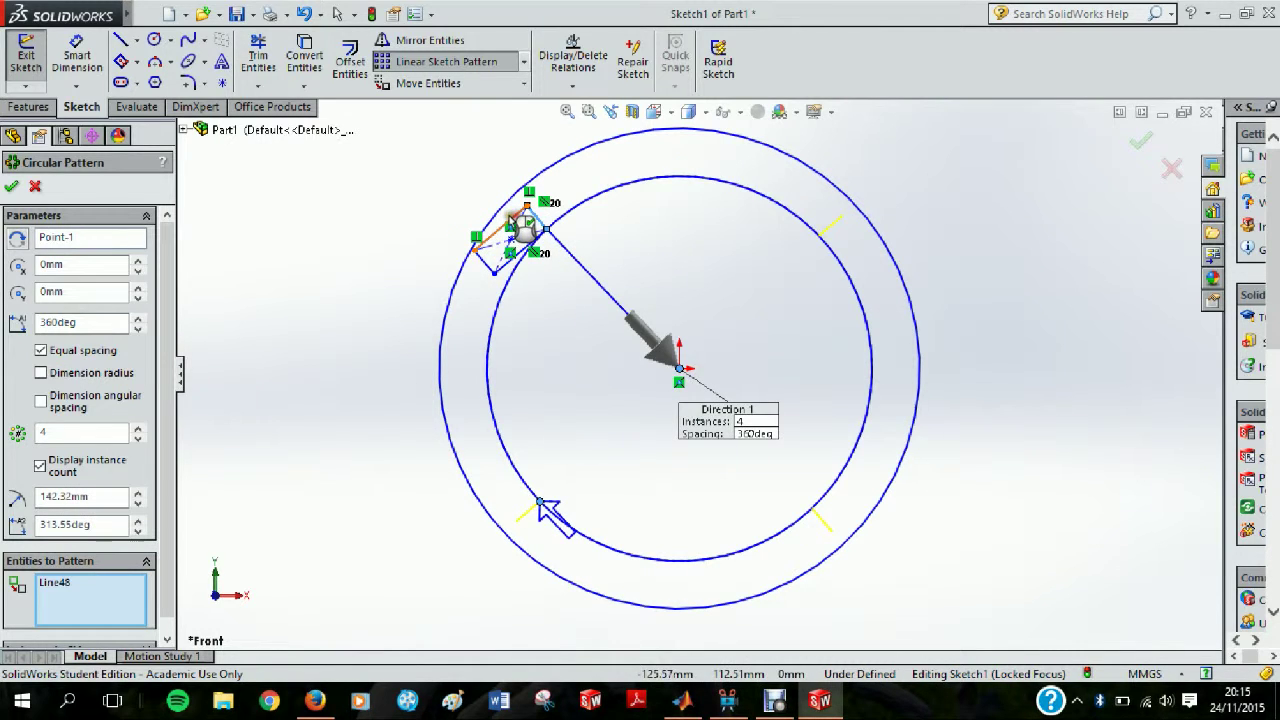
pyautogui.click(510, 219)
pyautogui.click(514, 257)
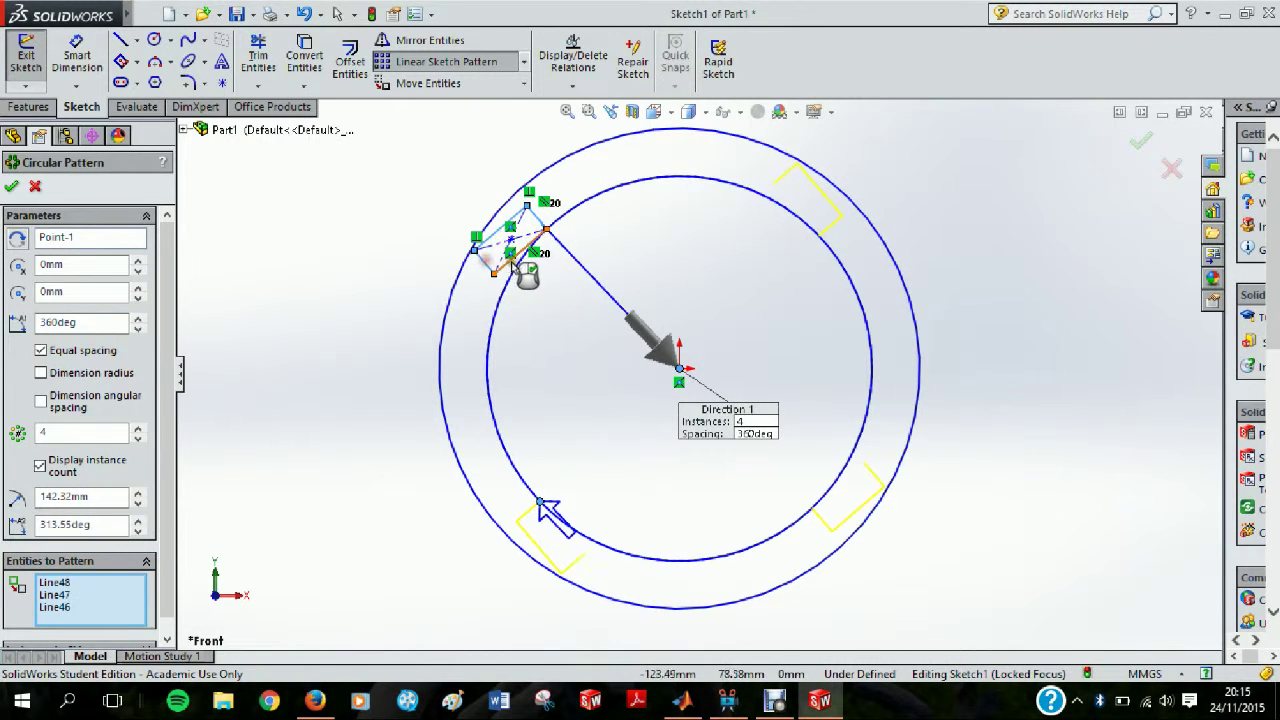
pyautogui.click(522, 250)
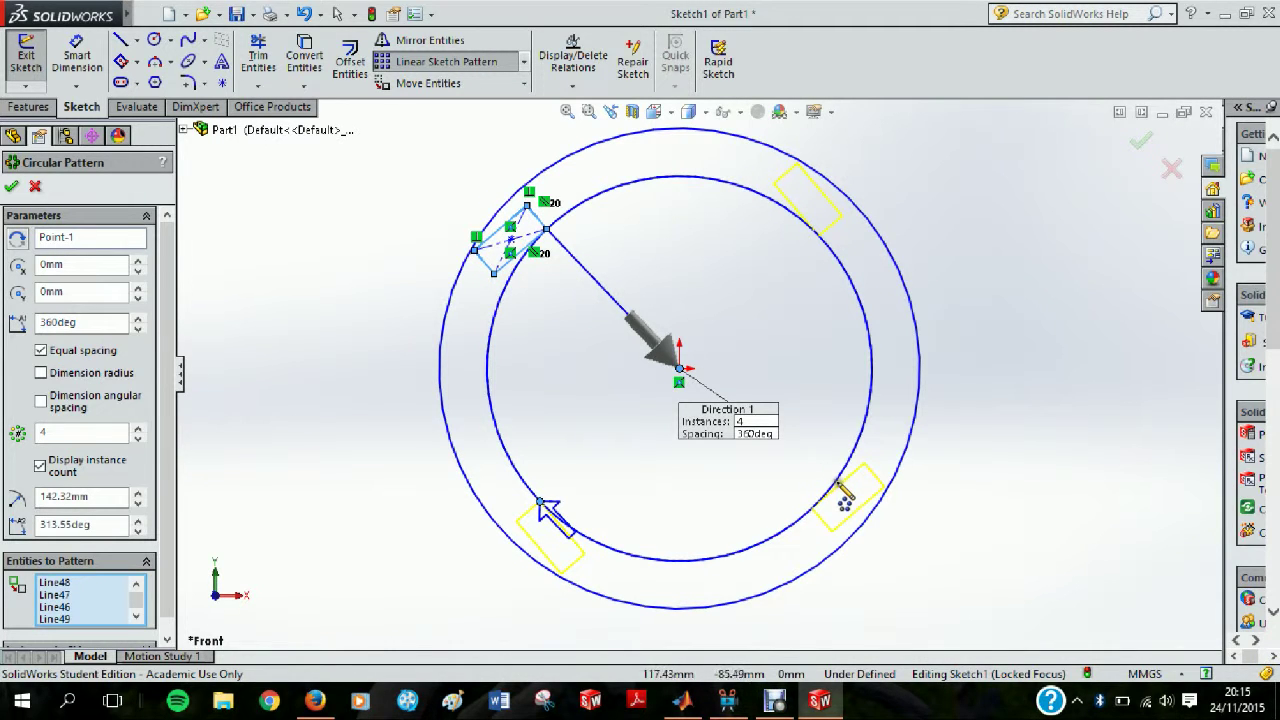
# Apply the circular pattern with 15 equally spaced instances over 360 degrees and exit the sketch
pyautogui.click(139, 428)
pyautogui.click(139, 428)
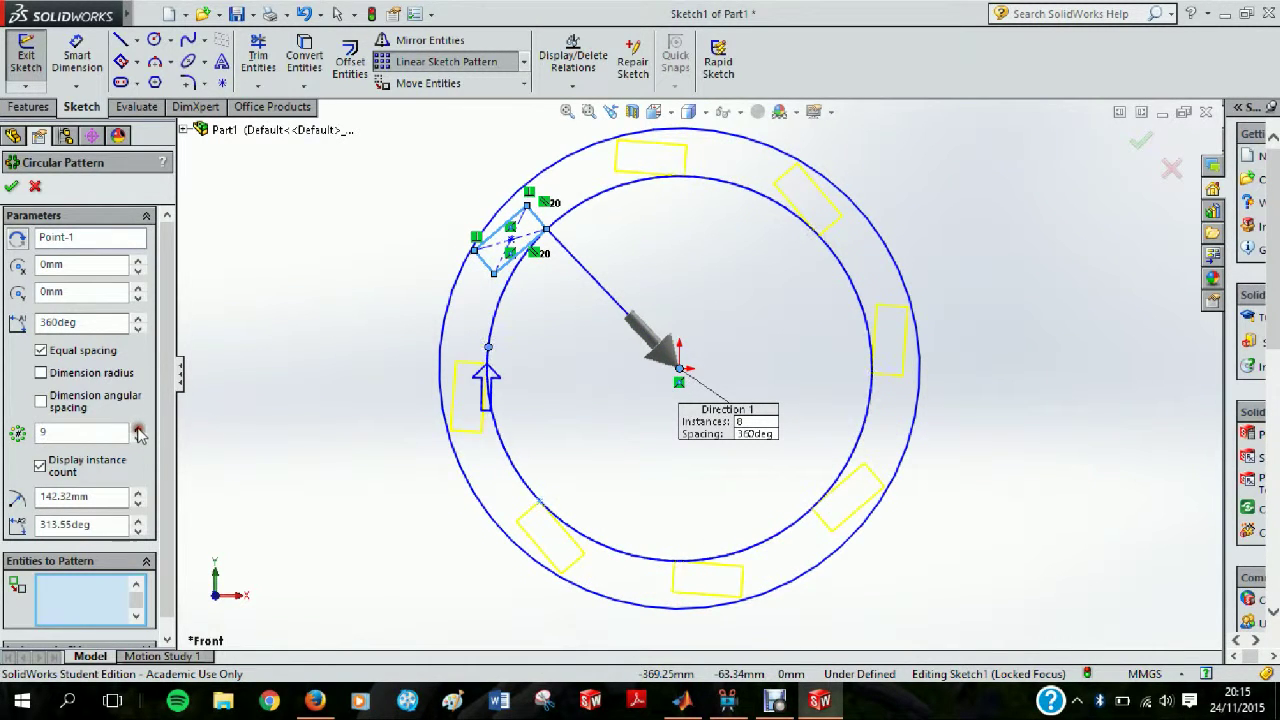
pyautogui.click(139, 428)
pyautogui.click(139, 428)
pyautogui.click(139, 428)
pyautogui.click(139, 428)
pyautogui.click(139, 428)
pyautogui.click(139, 428)
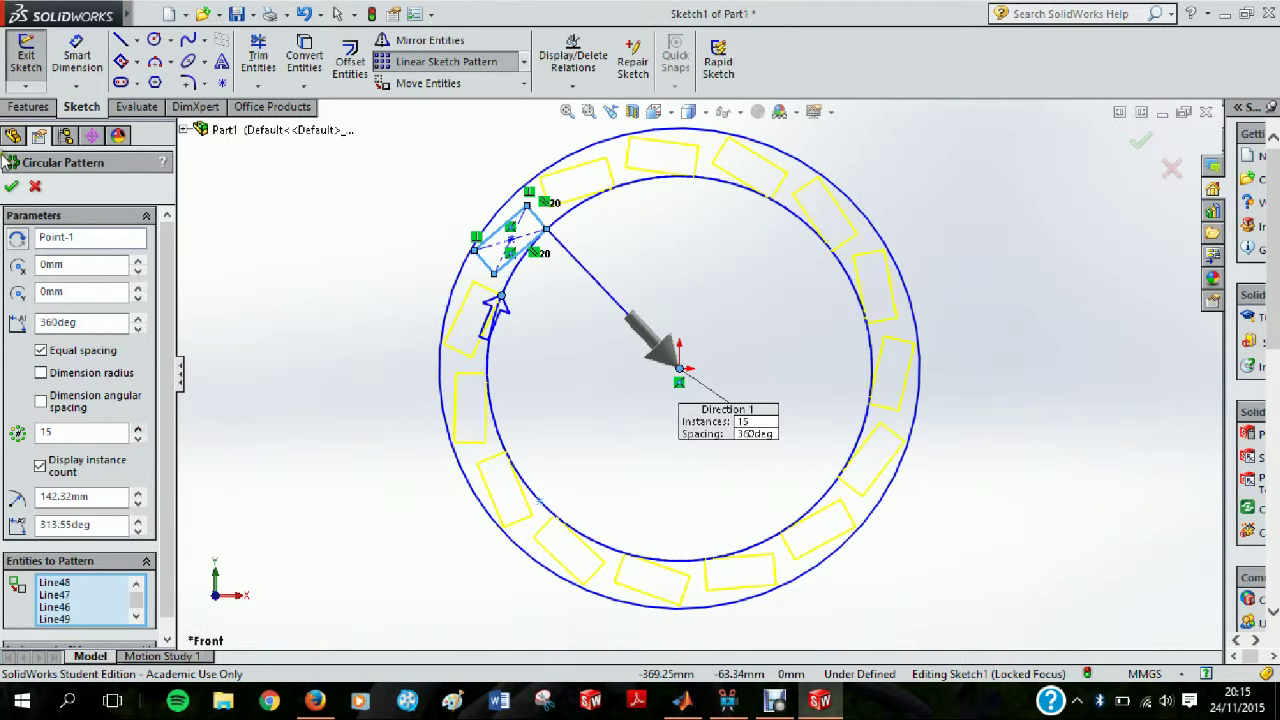
pyautogui.click(13, 187)
pyautogui.click(332, 297)
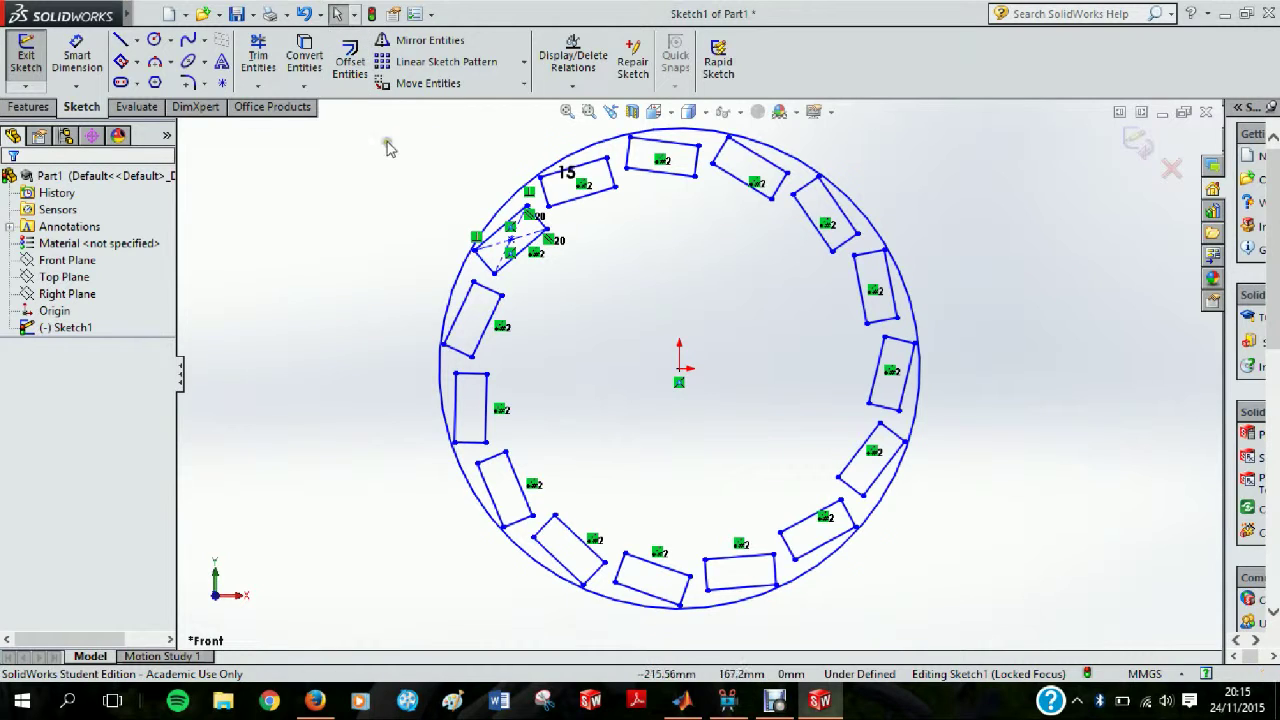
pyautogui.click(1136, 146)
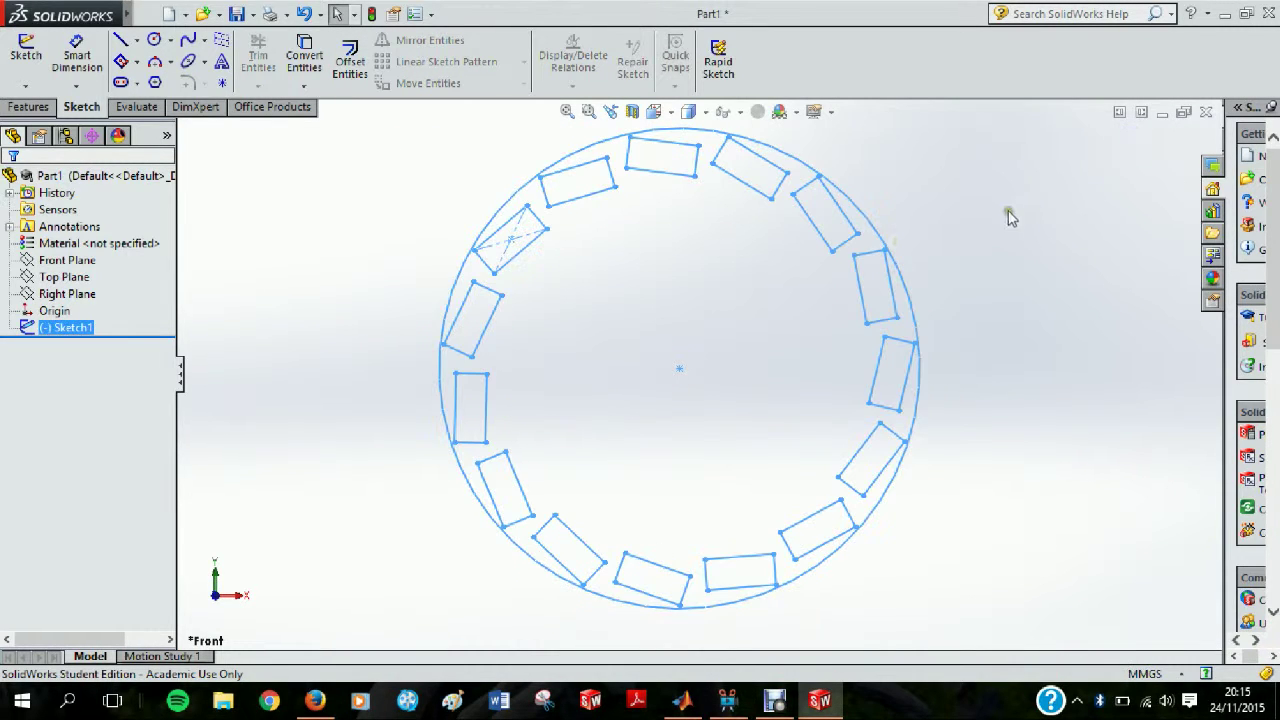
pyautogui.scroll(5, 563, 414)
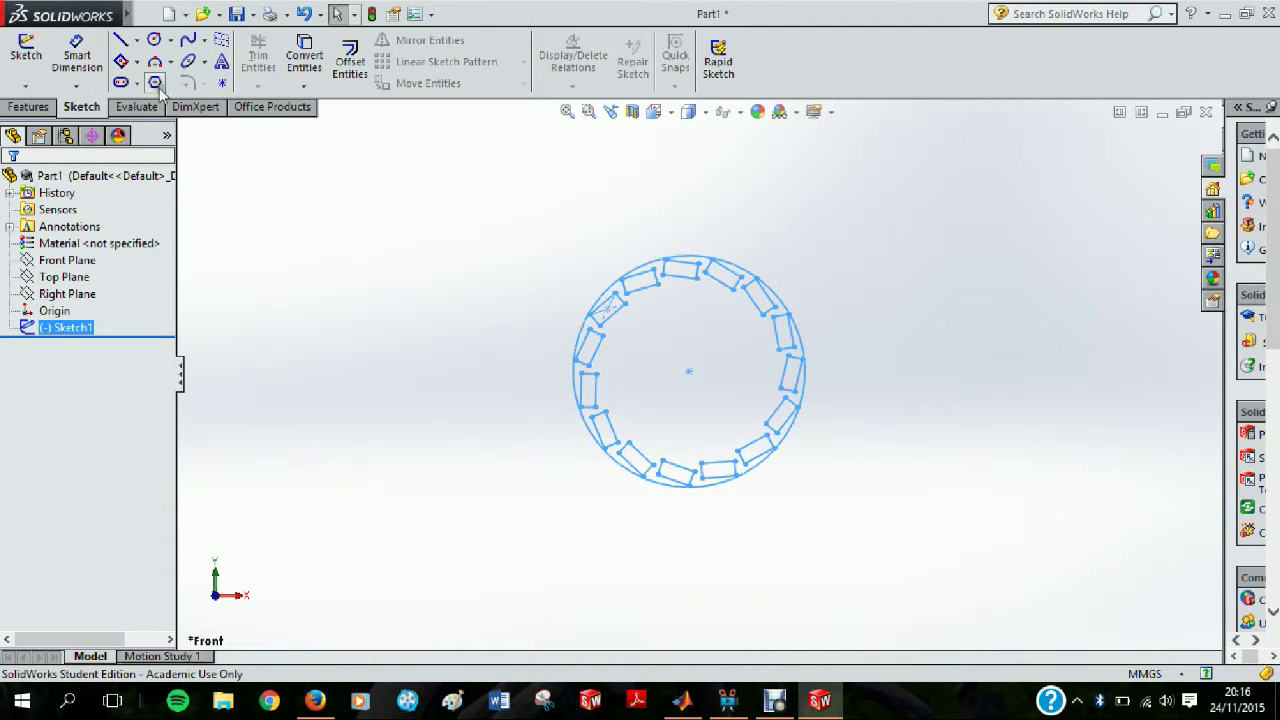
pyautogui.click(62, 278)
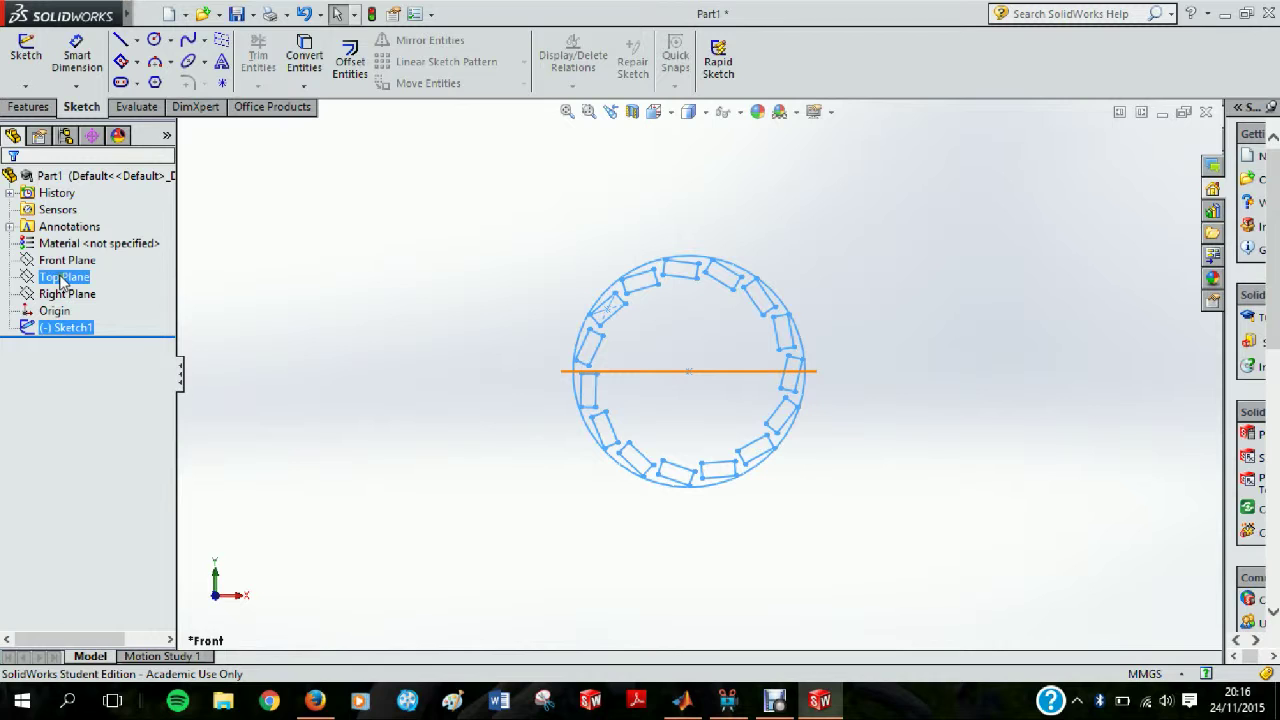
pyautogui.click(497, 222)
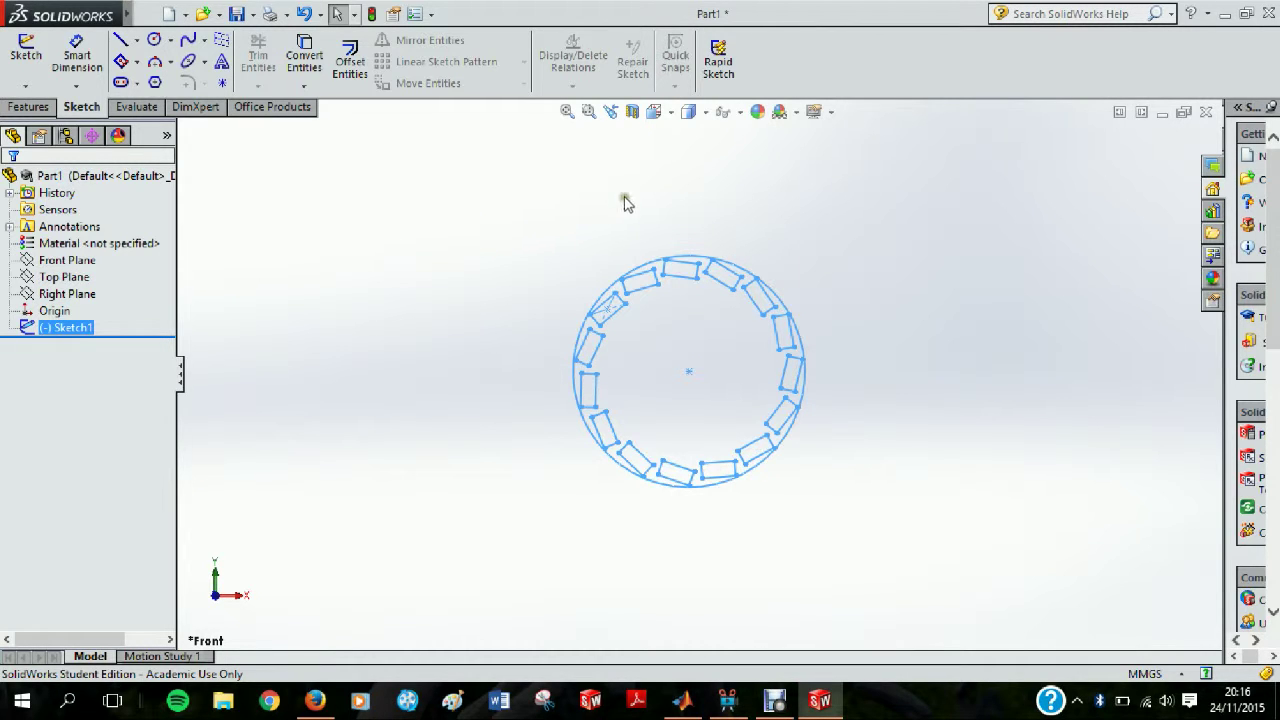
pyautogui.scroll(4, 646, 354)
pyautogui.scroll(-4, 686, 345)
pyautogui.moveTo(715, 400)
pyautogui.mouseDown(button='middle')
pyautogui.moveTo(731, 209)
pyautogui.moveTo(718, 157)
pyautogui.moveTo(677, 177)
pyautogui.moveTo(663, 149)
pyautogui.mouseUp(button='middle')
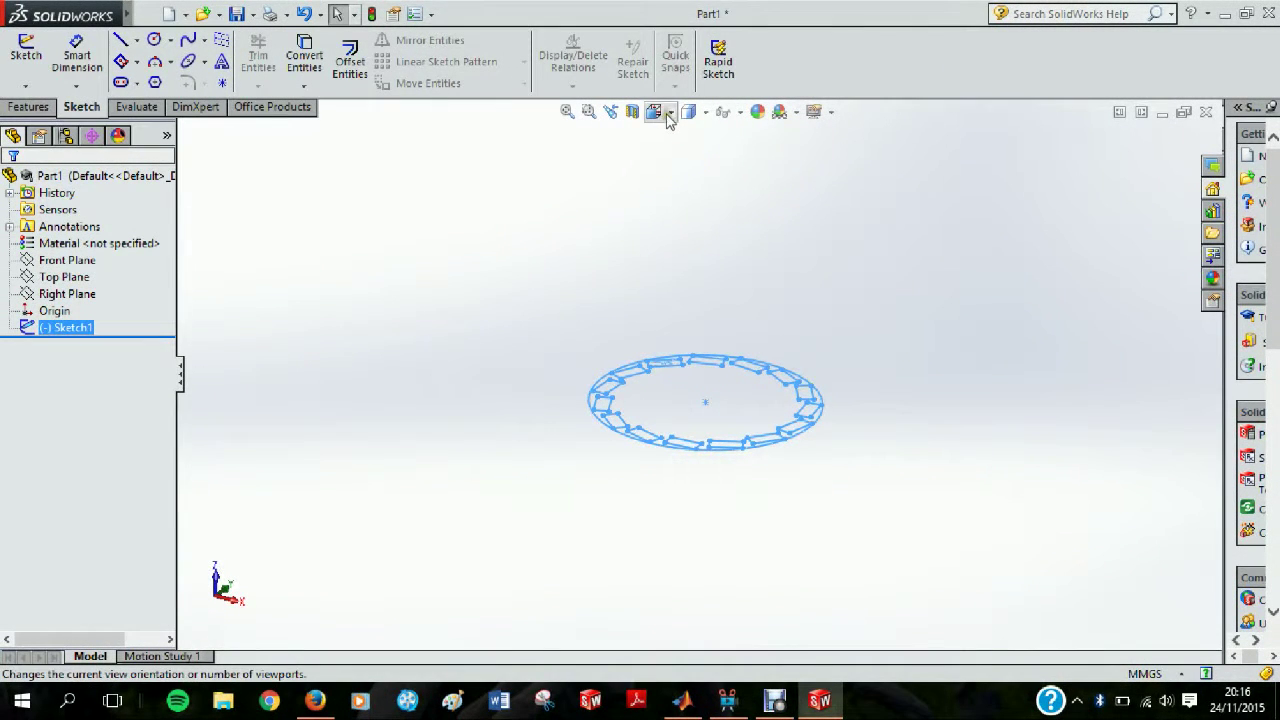
pyautogui.click(652, 316)
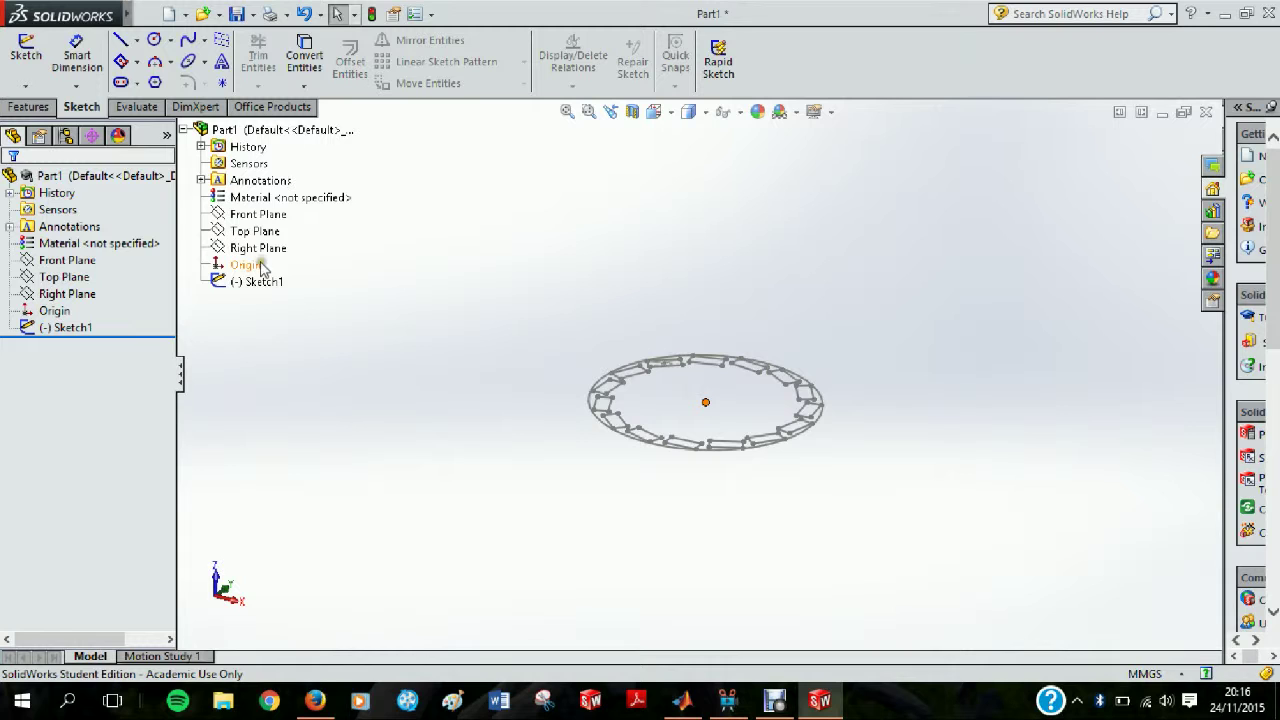
# Start a new sketch on the Top Plane and orient the view normal to that plane
pyautogui.click(654, 112)
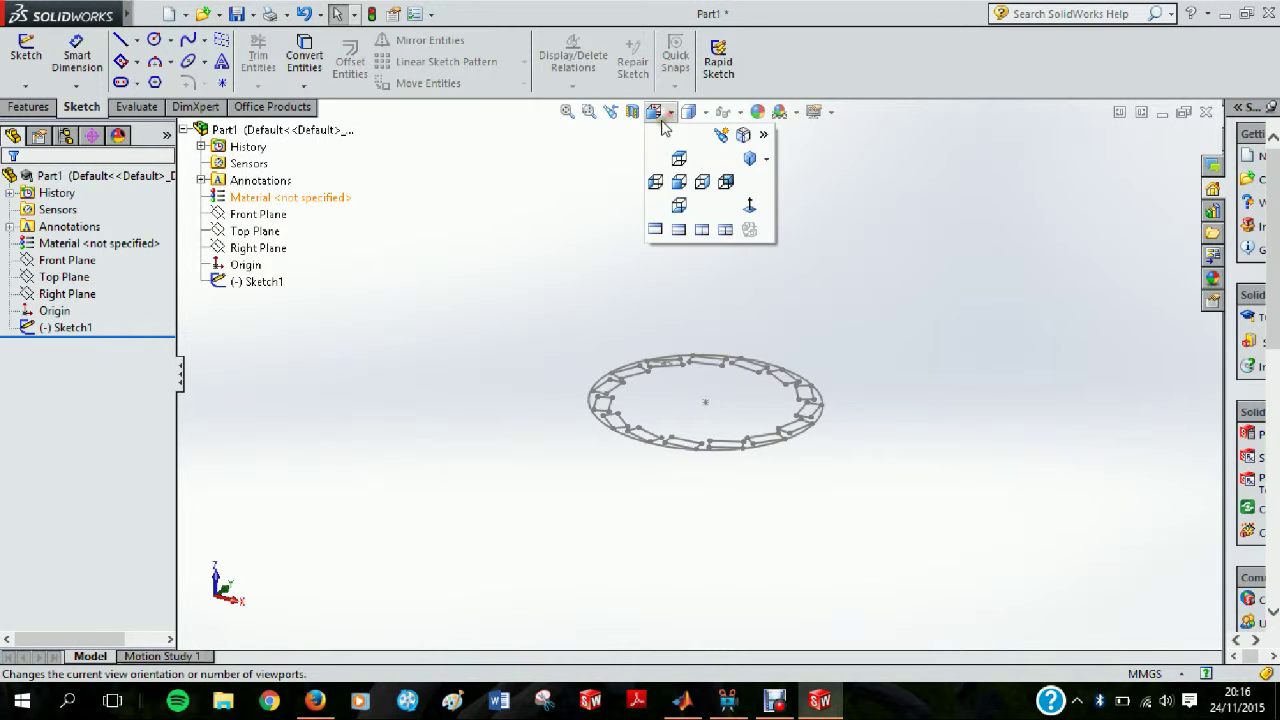
pyautogui.click(750, 161)
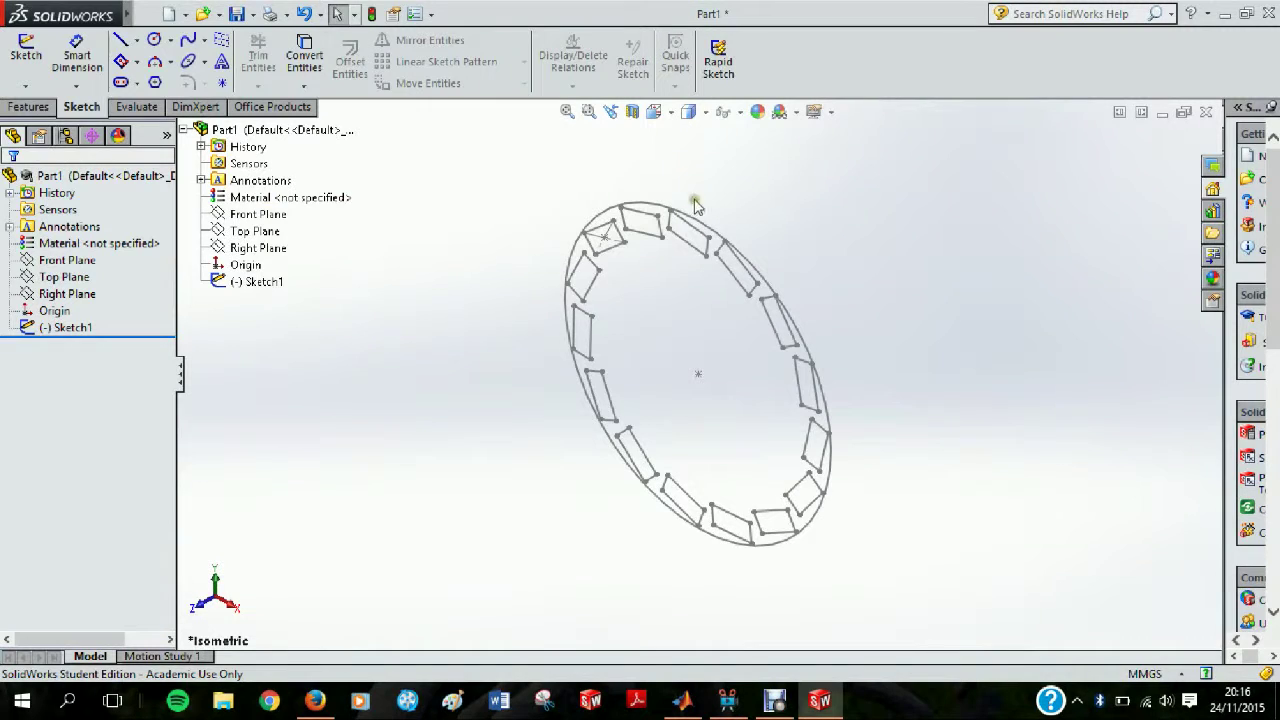
pyautogui.rightClick(238, 233)
pyautogui.click(240, 232)
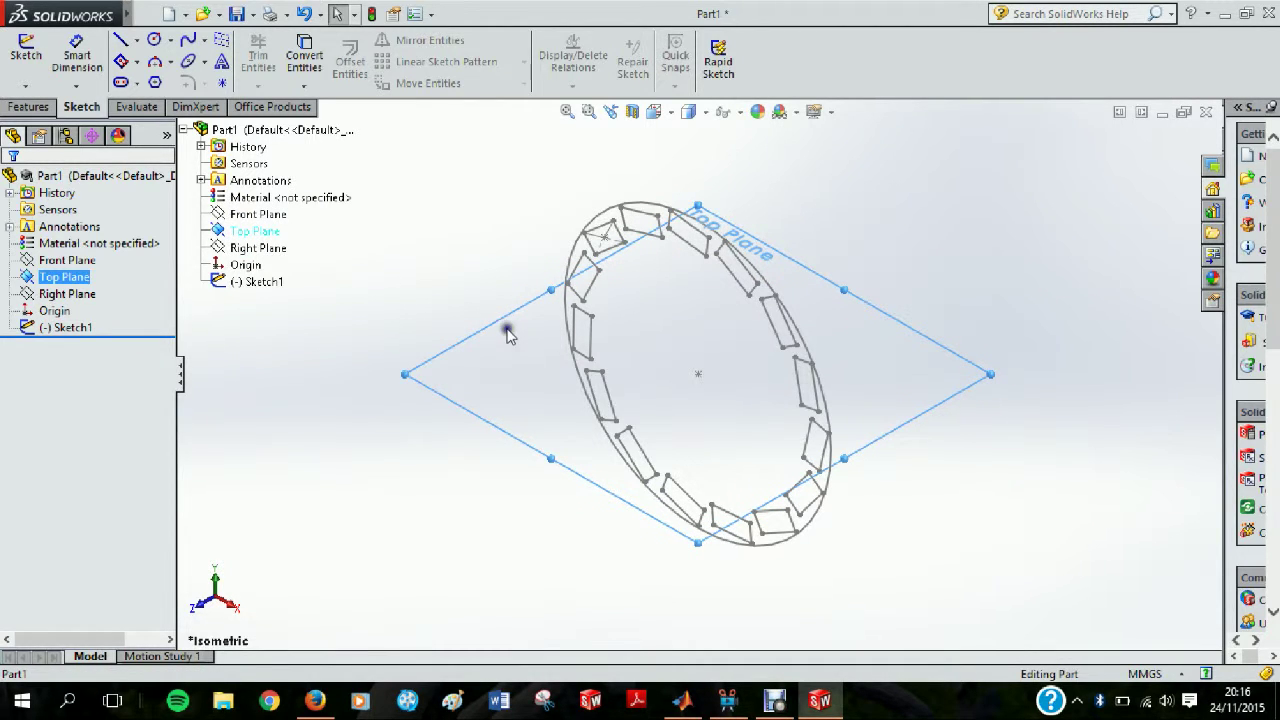
pyautogui.rightClick(507, 333)
pyautogui.click(543, 303)
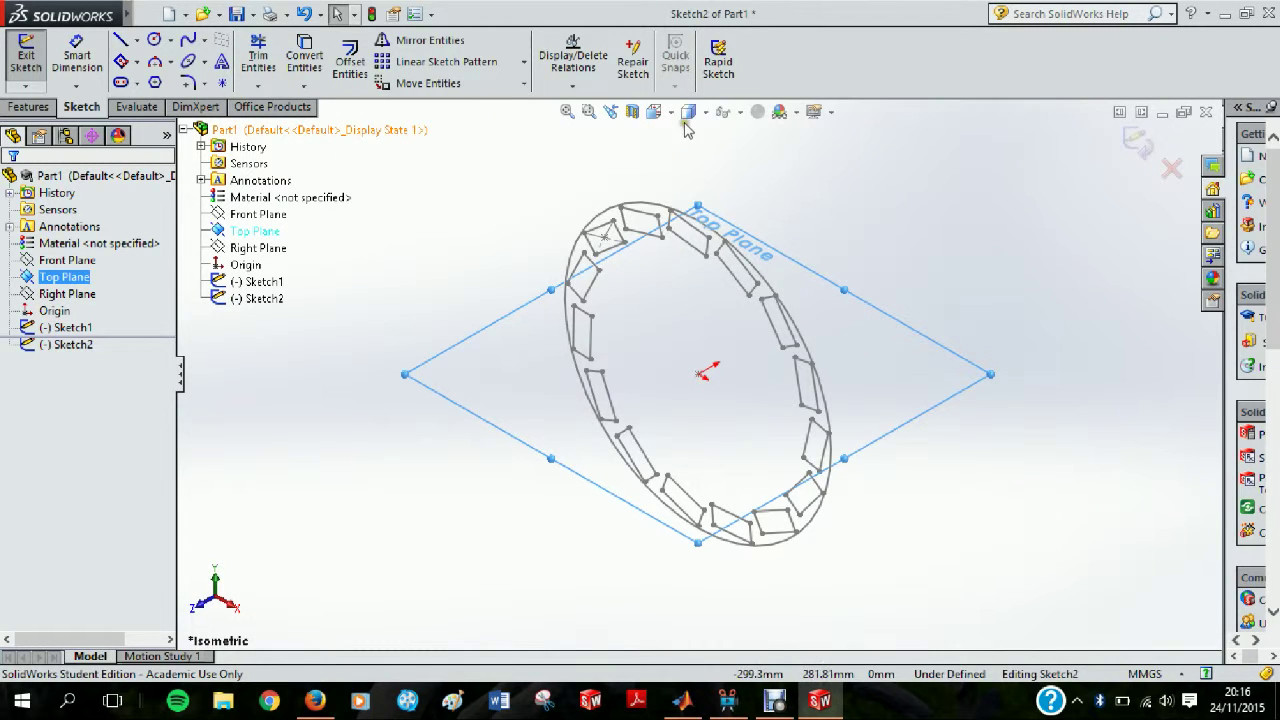
pyautogui.click(654, 112)
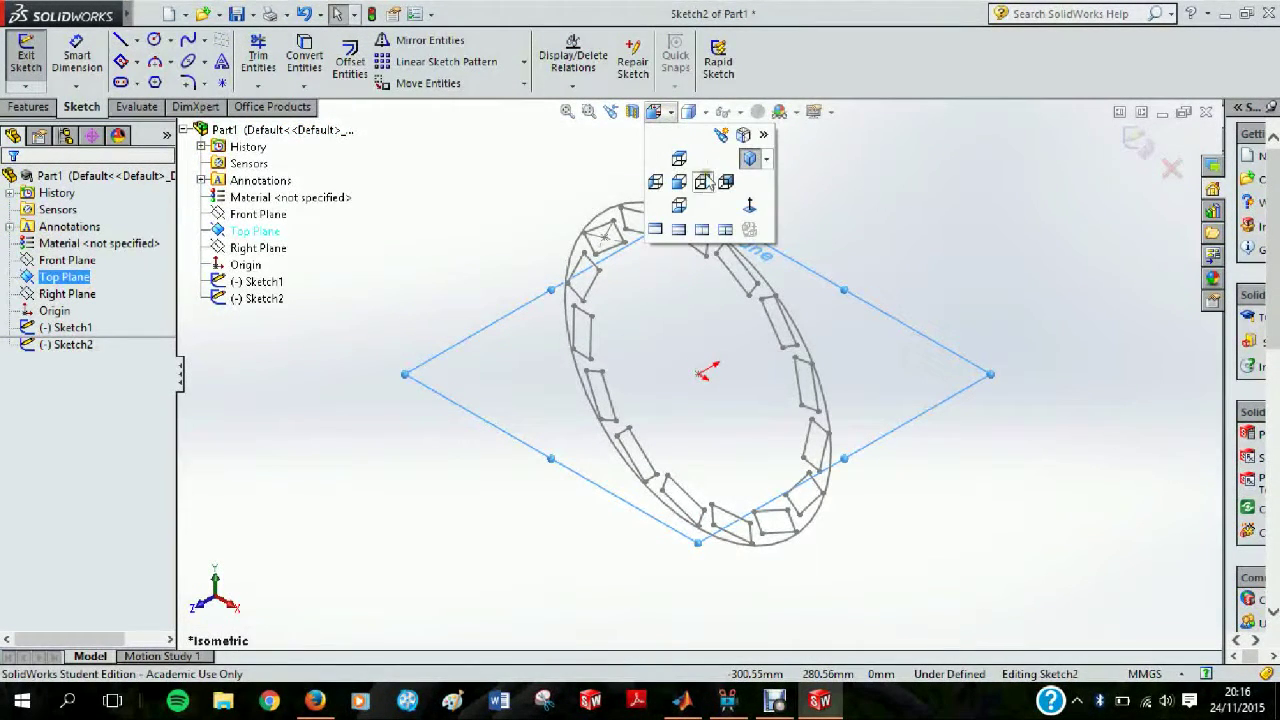
pyautogui.click(750, 205)
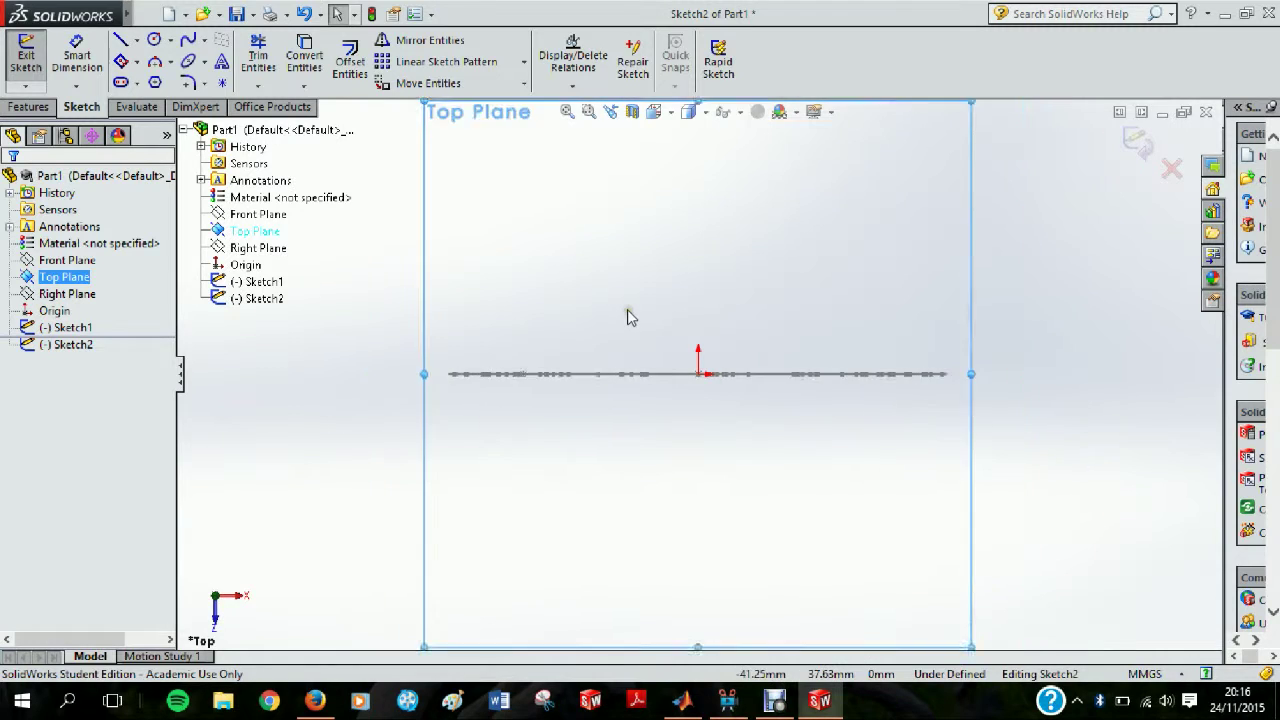
# Sketch a centre rectangle about 67 by 104 mm, centred about 131 mm above the origin on the Top Plane, and exit the sketch
pyautogui.click(121, 62)
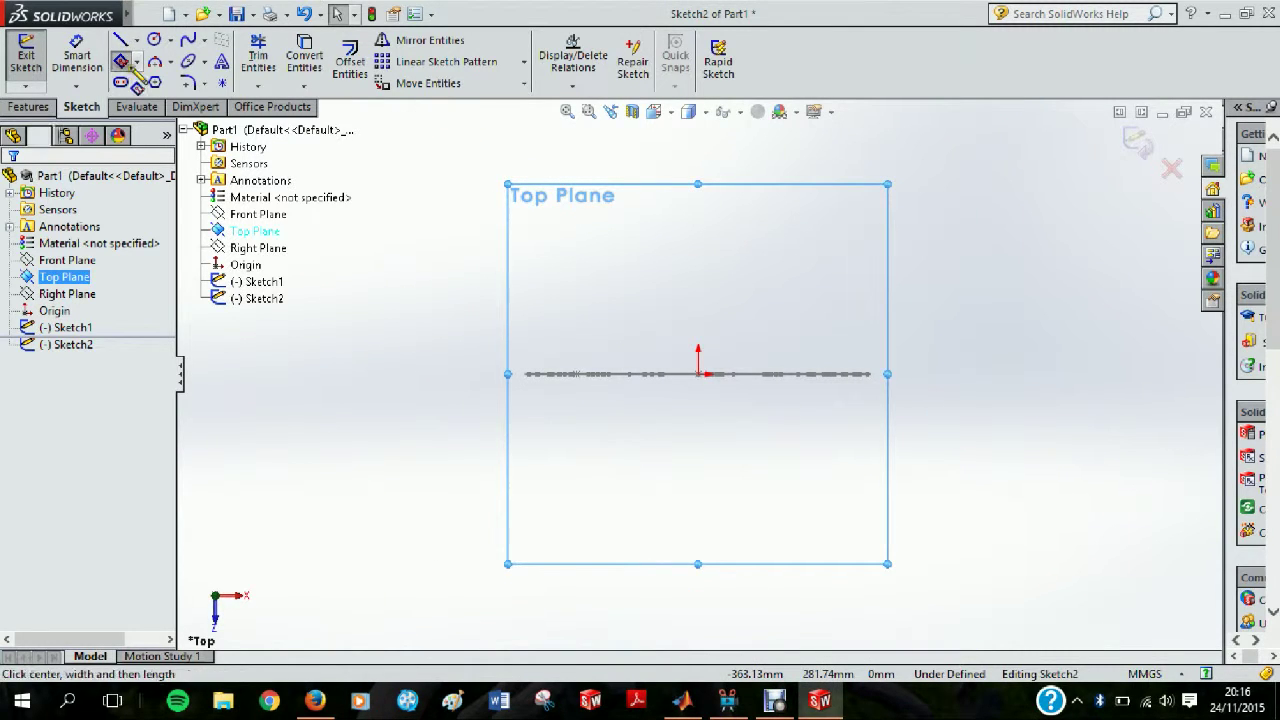
pyautogui.click(698, 245)
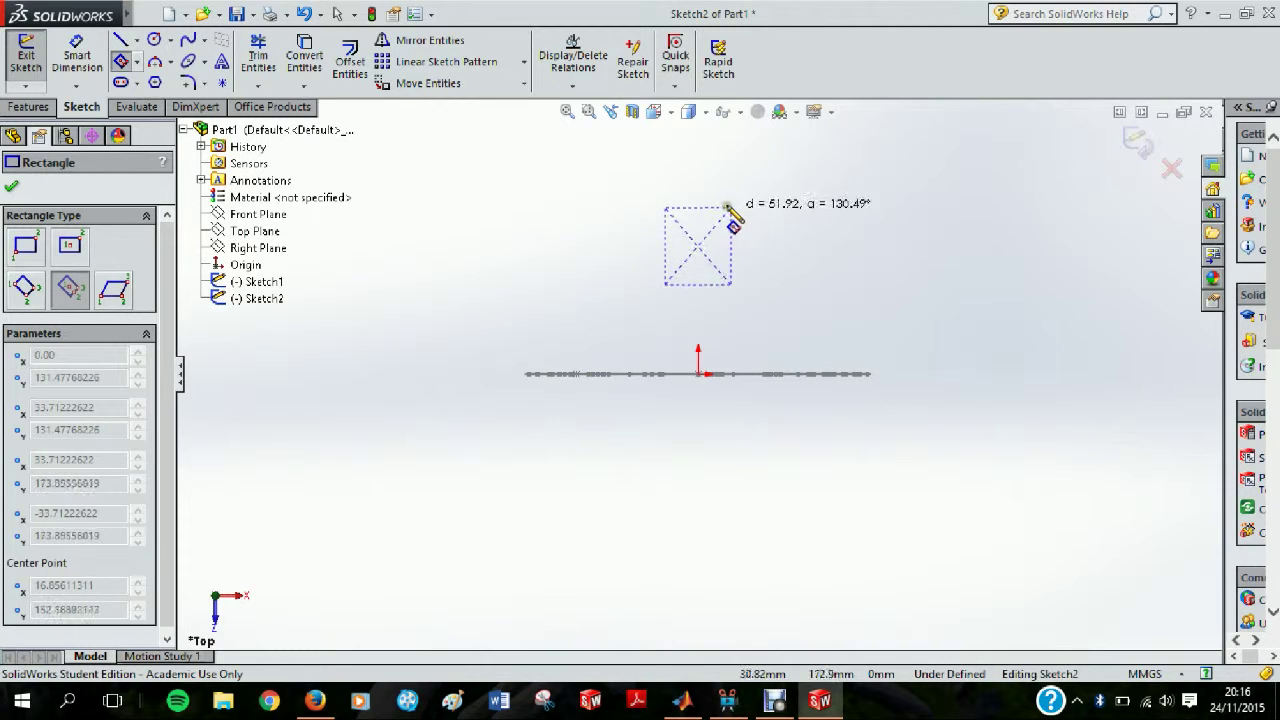
pyautogui.click(733, 194)
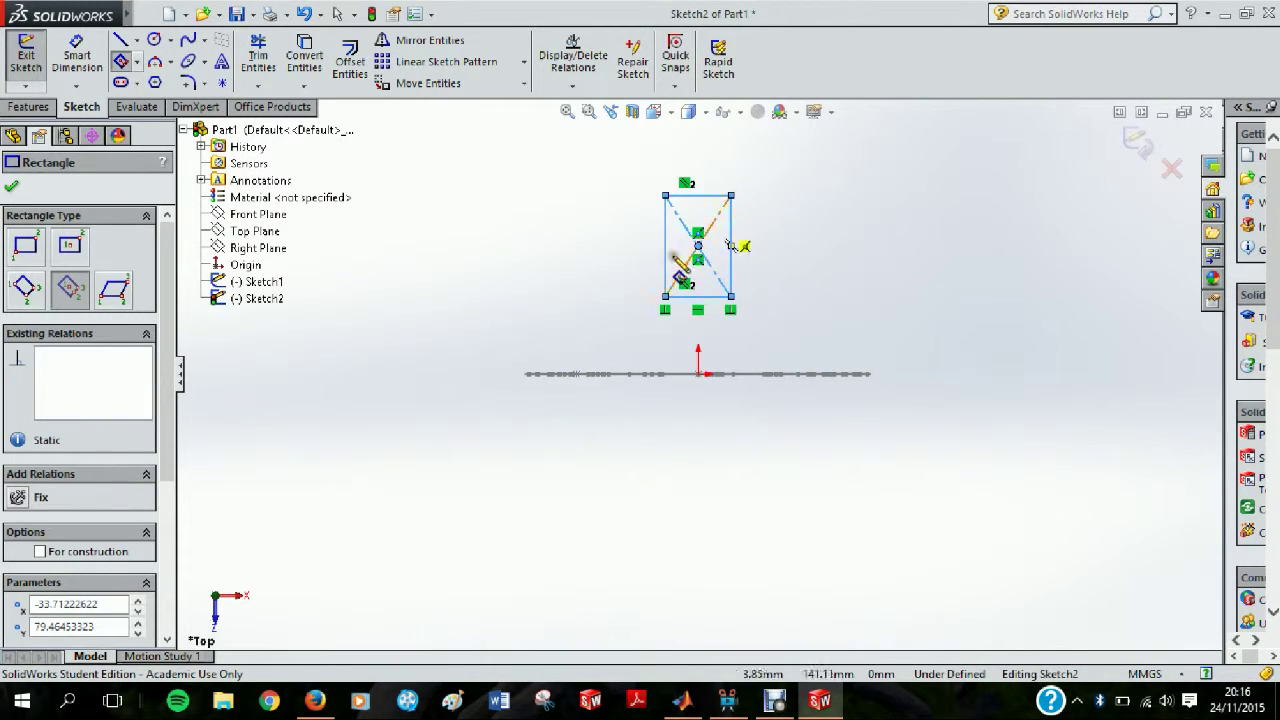
pyautogui.click(14, 187)
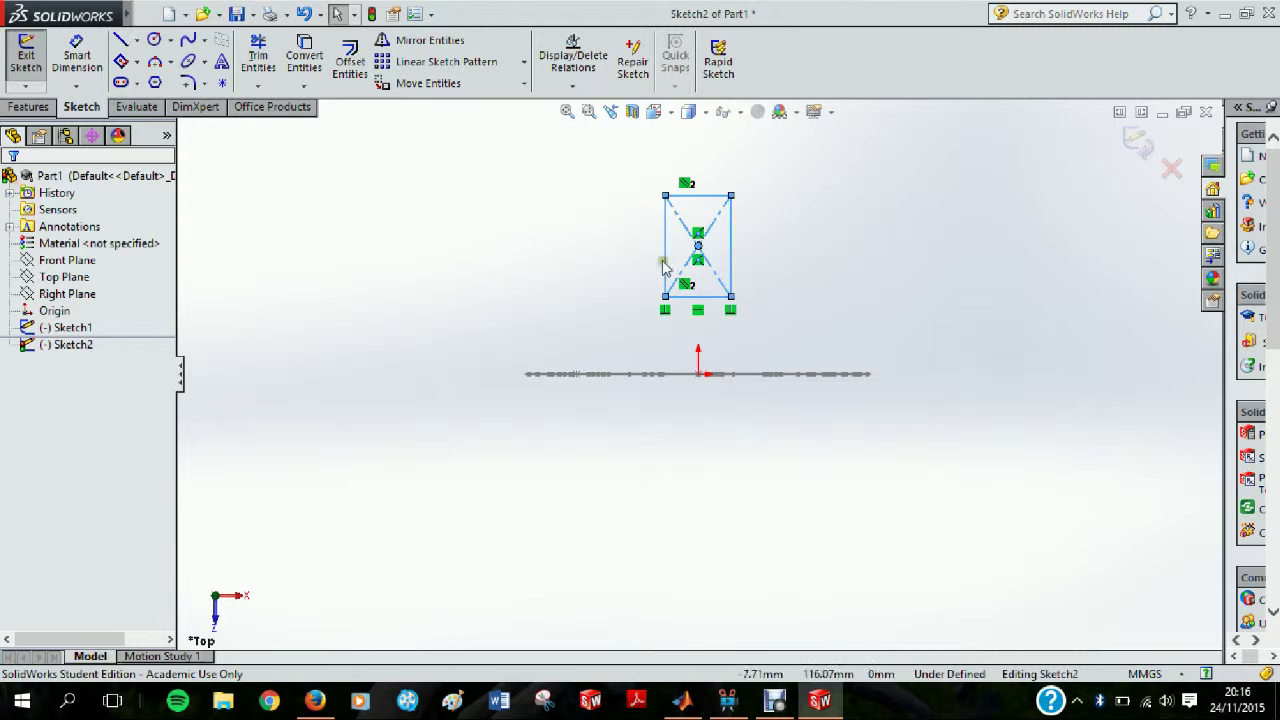
pyautogui.click(1137, 140)
pyautogui.moveTo(678, 400); pyautogui.dragTo(600, 207, button='middle')
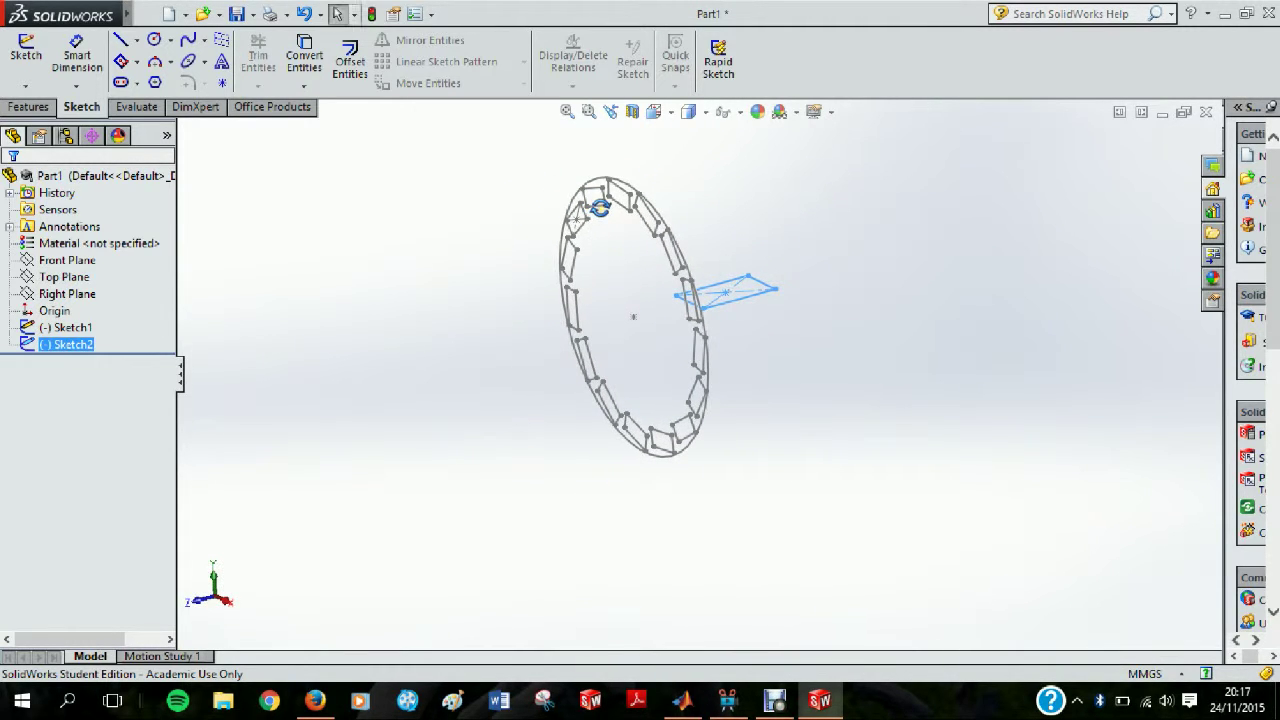
pyautogui.click(481, 246)
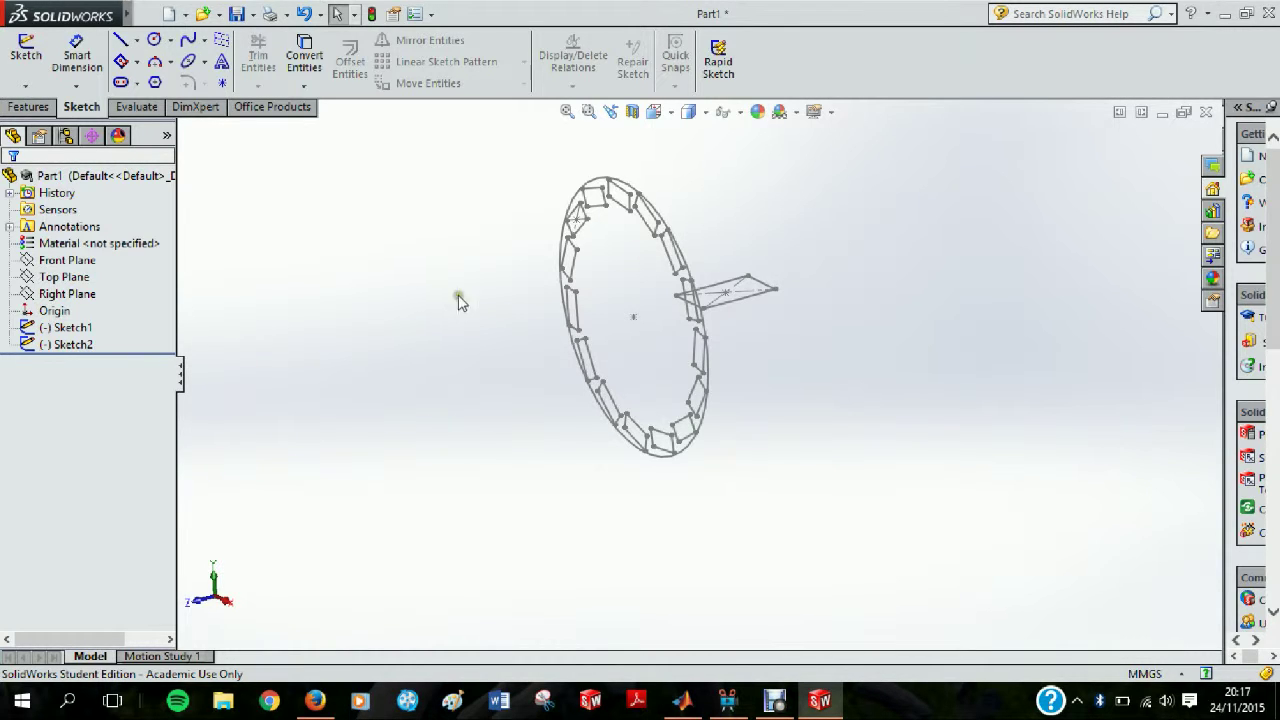
pyautogui.moveTo(528, 374)
pyautogui.mouseDown(button='middle')
pyautogui.moveTo(566, 366)
pyautogui.moveTo(677, 454)
pyautogui.moveTo(834, 389)
pyautogui.moveTo(1094, 383)
pyautogui.moveTo(1034, 400)
pyautogui.moveTo(1044, 384)
pyautogui.mouseUp(button='middle')
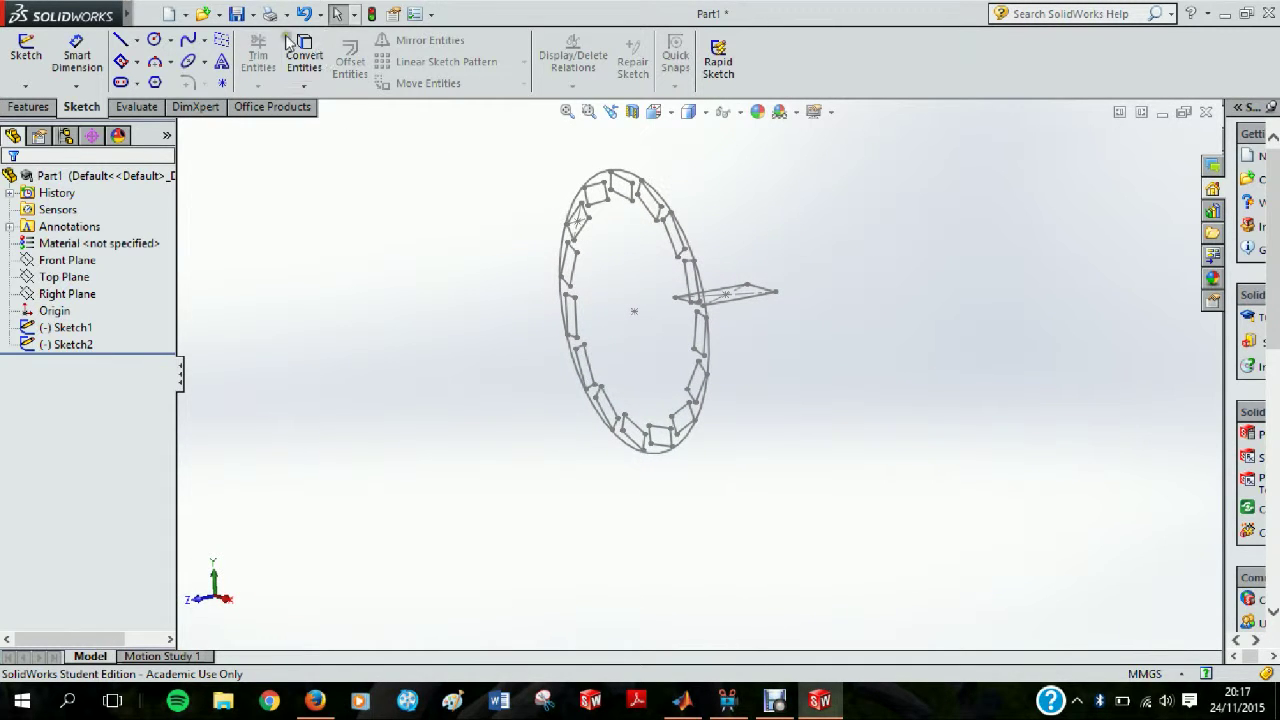
# Save the part as blog1 in the solidworks folder
pyautogui.click(237, 14)
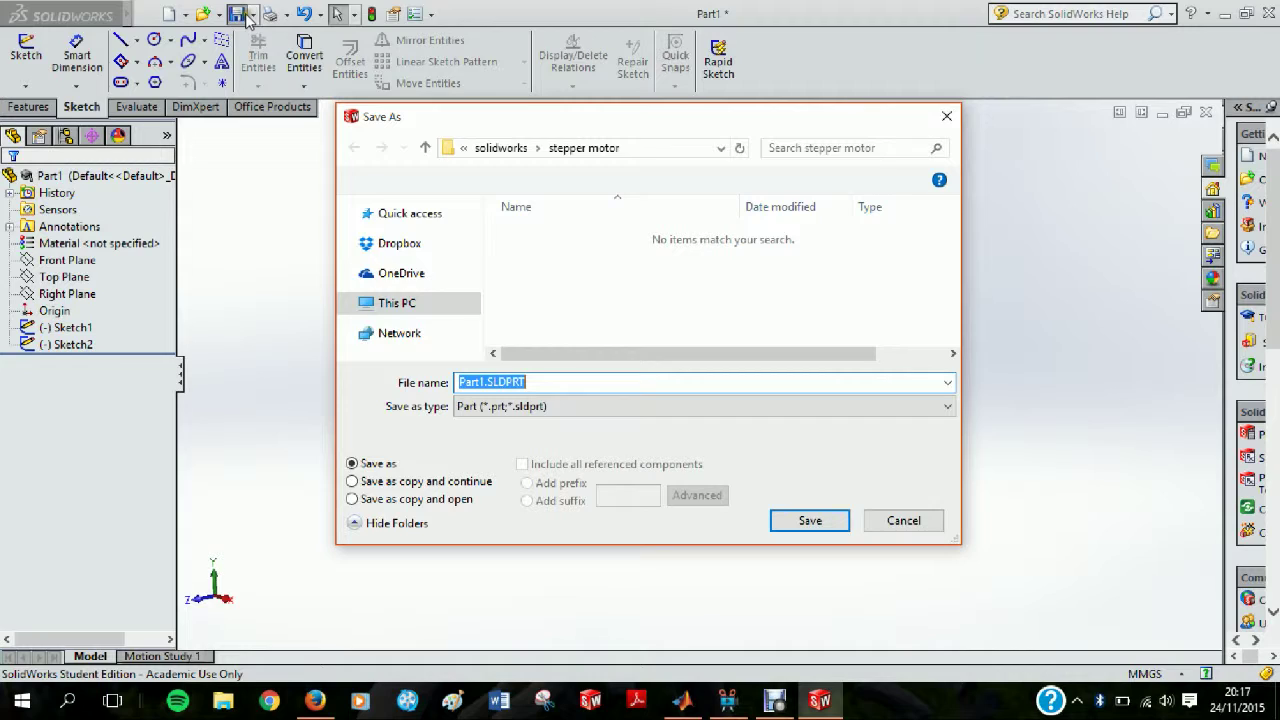
pyautogui.click(508, 148)
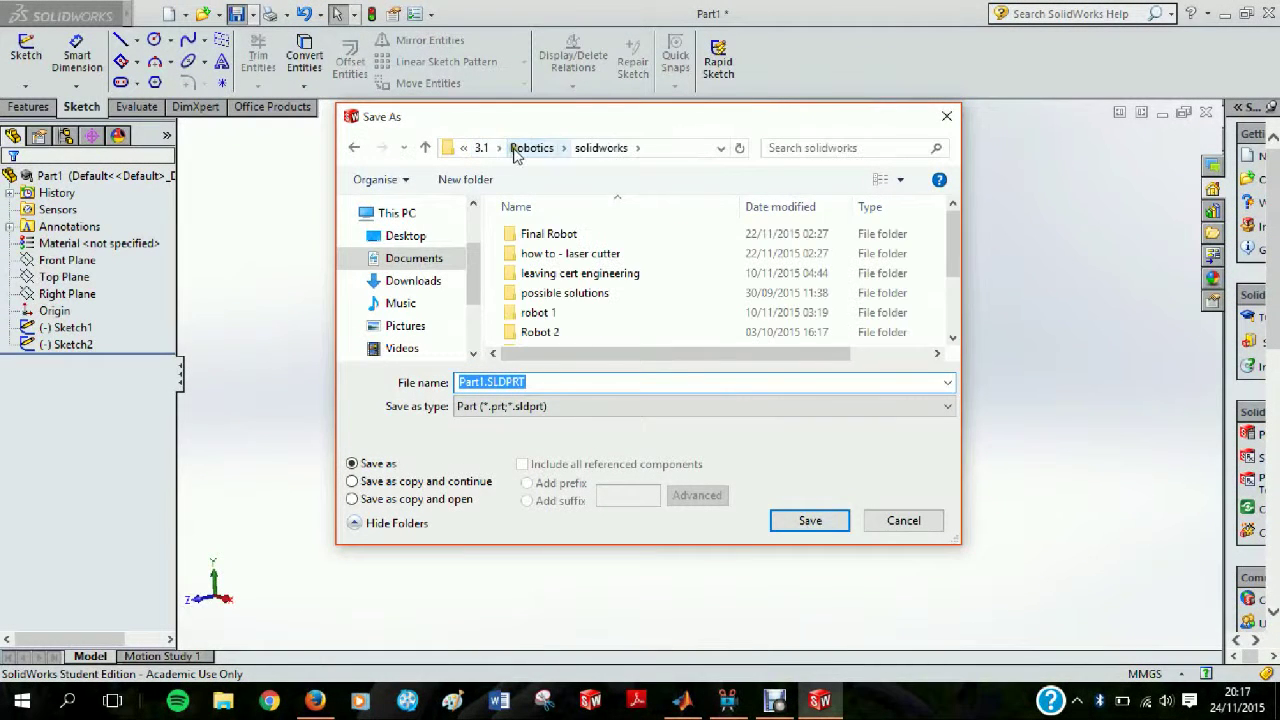
pyautogui.scroll(-2, 573, 318)
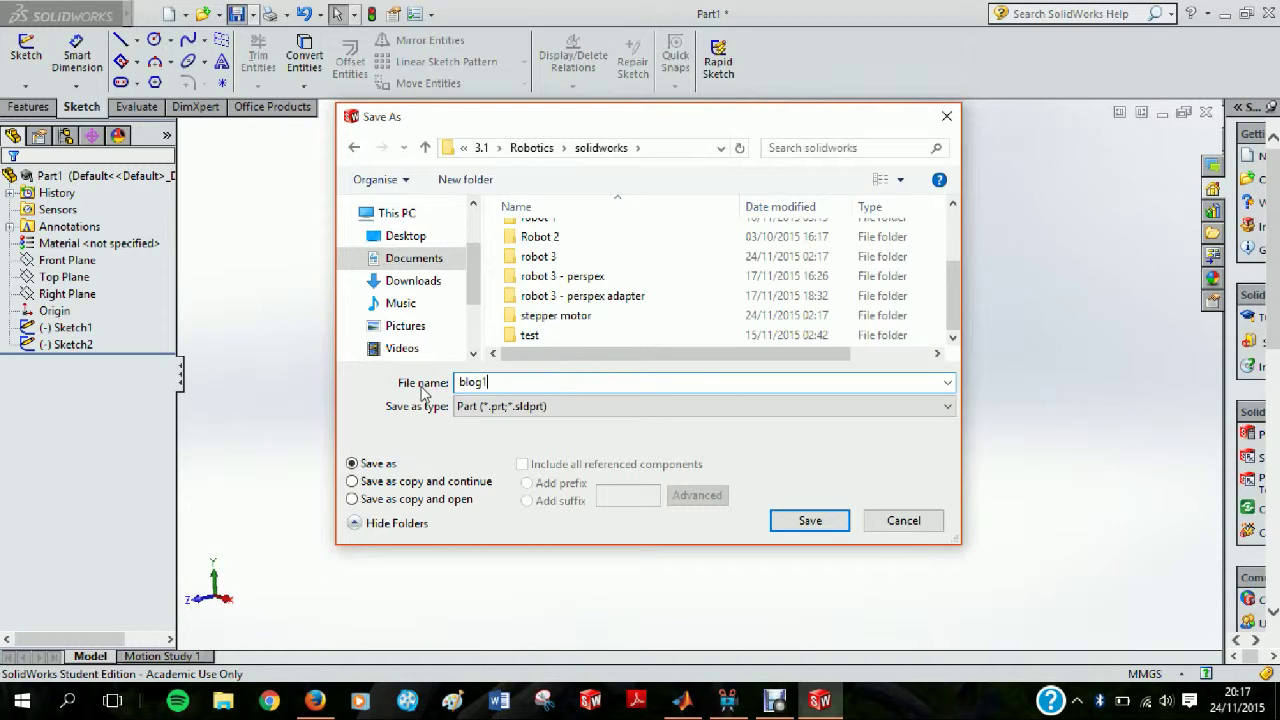
pyautogui.click(810, 521)
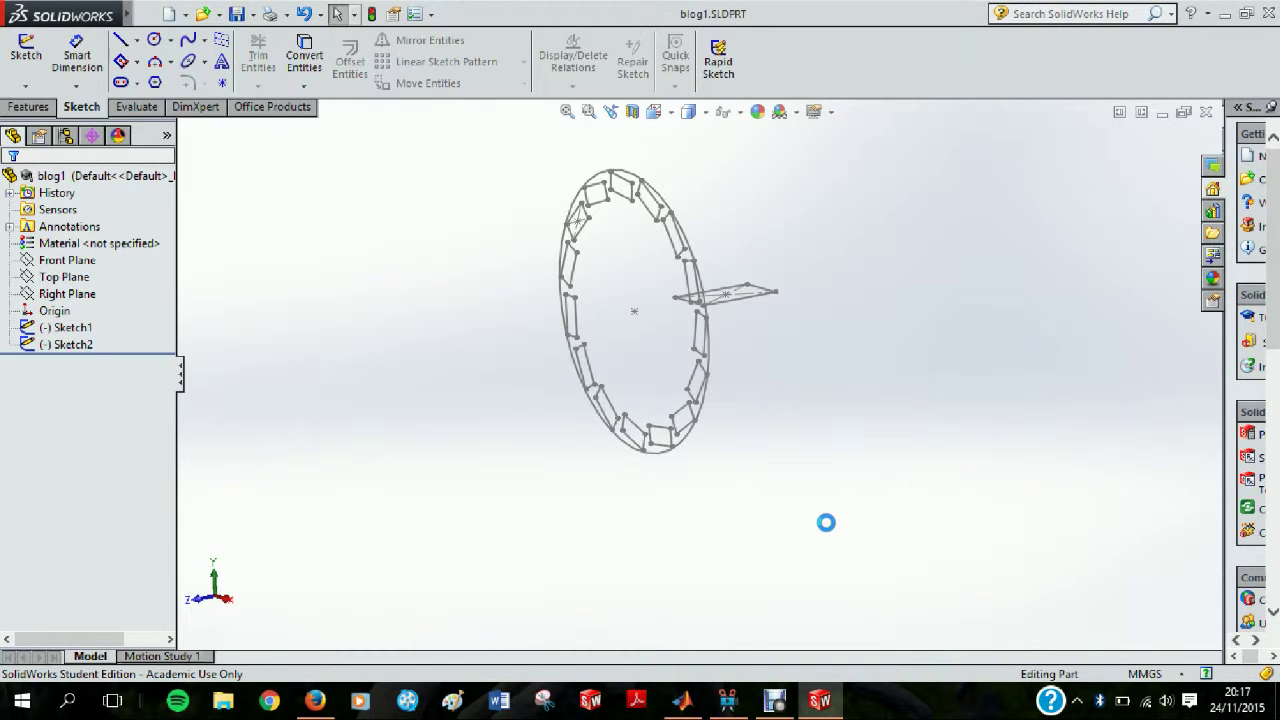
pyautogui.click(775, 700)
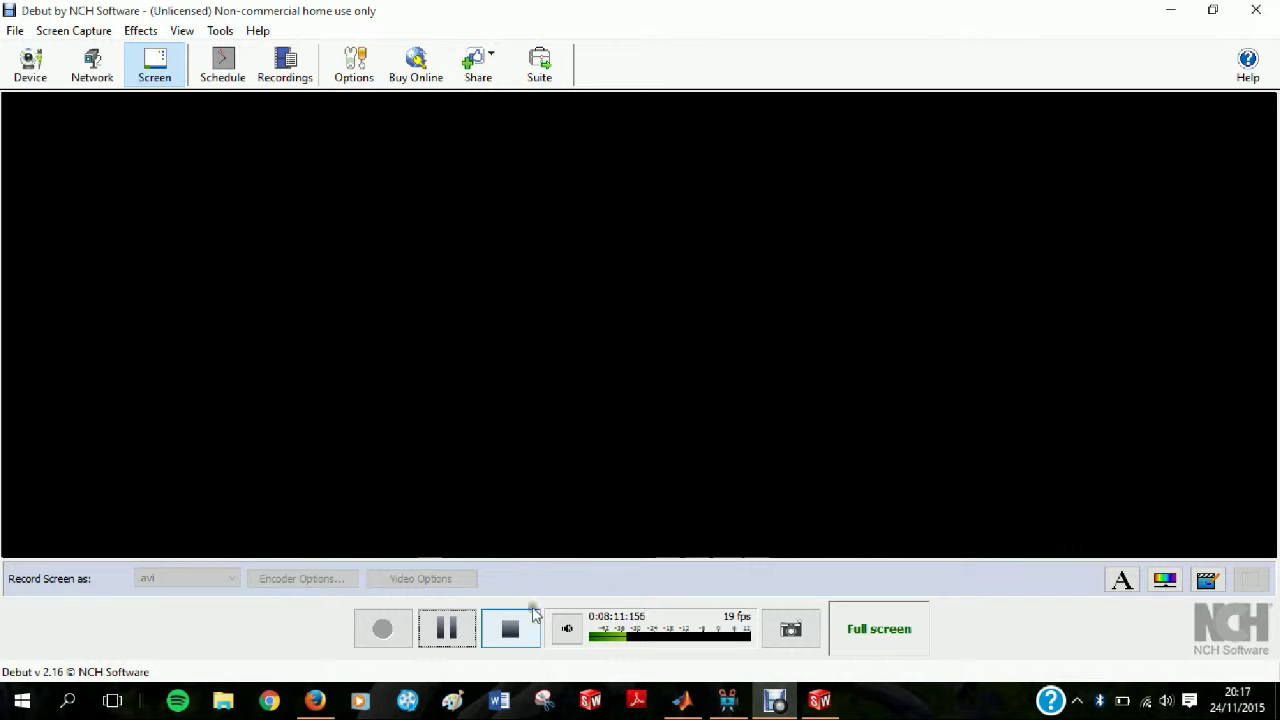
pyautogui.click(492, 632)
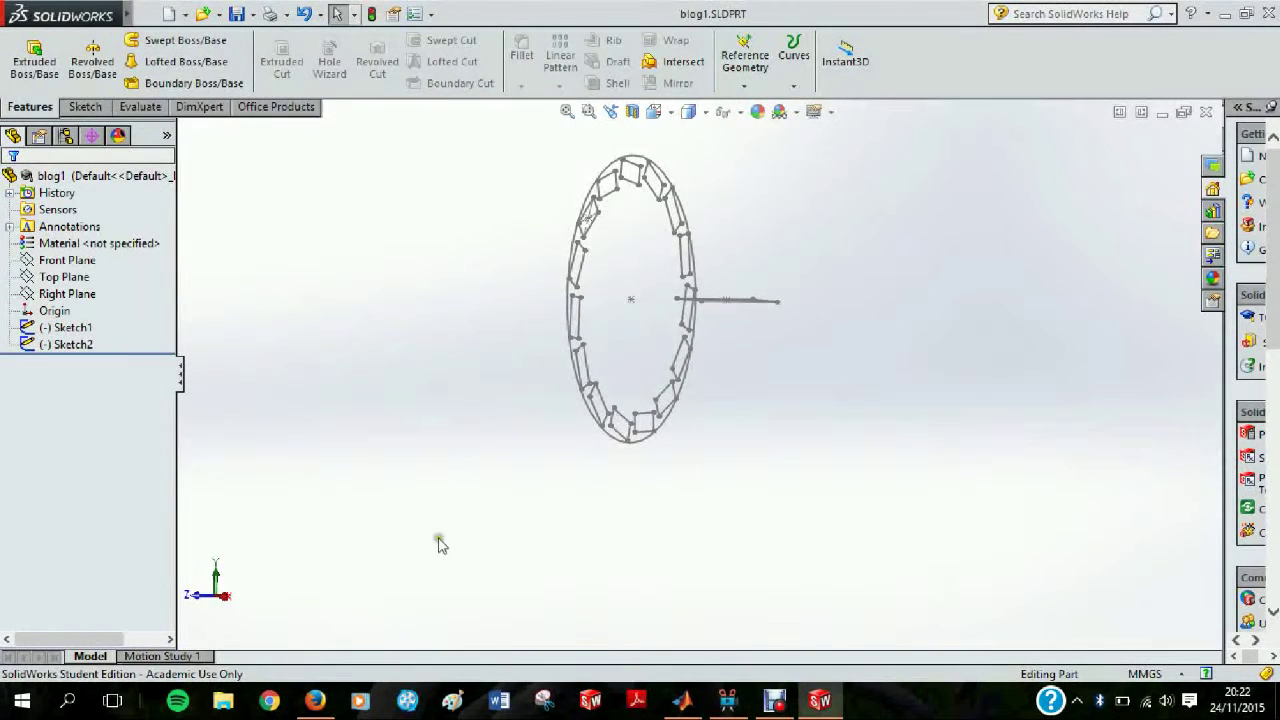
# Set up a blind boss extrude of the circular-patterned sketch, reversed toward the rear, with a depth of 331 mm
pyautogui.moveTo(533, 303)
pyautogui.mouseDown(button='middle')
pyautogui.moveTo(574, 303)
pyautogui.moveTo(632, 392)
pyautogui.moveTo(686, 334)
pyautogui.moveTo(778, 344)
pyautogui.moveTo(531, 289)
pyautogui.moveTo(486, 294)
pyautogui.moveTo(546, 350)
pyautogui.moveTo(580, 289)
pyautogui.moveTo(571, 299)
pyautogui.mouseUp(button='middle')
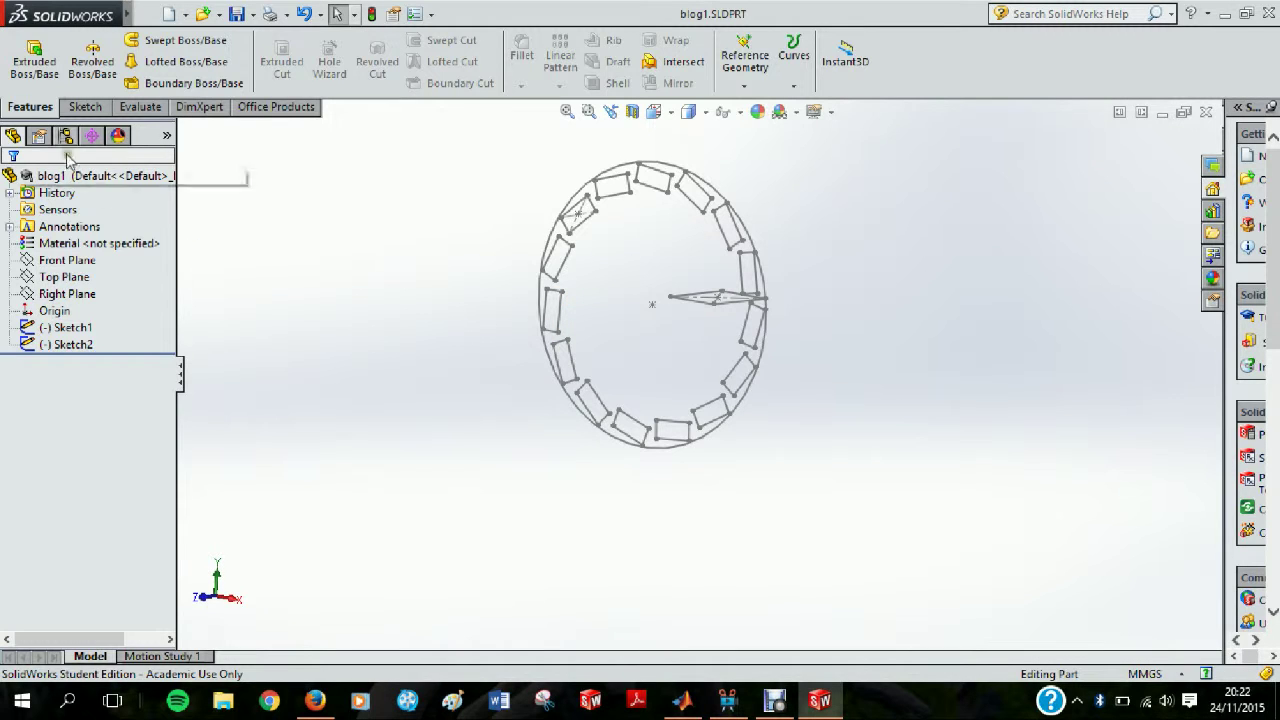
pyautogui.click(33, 68)
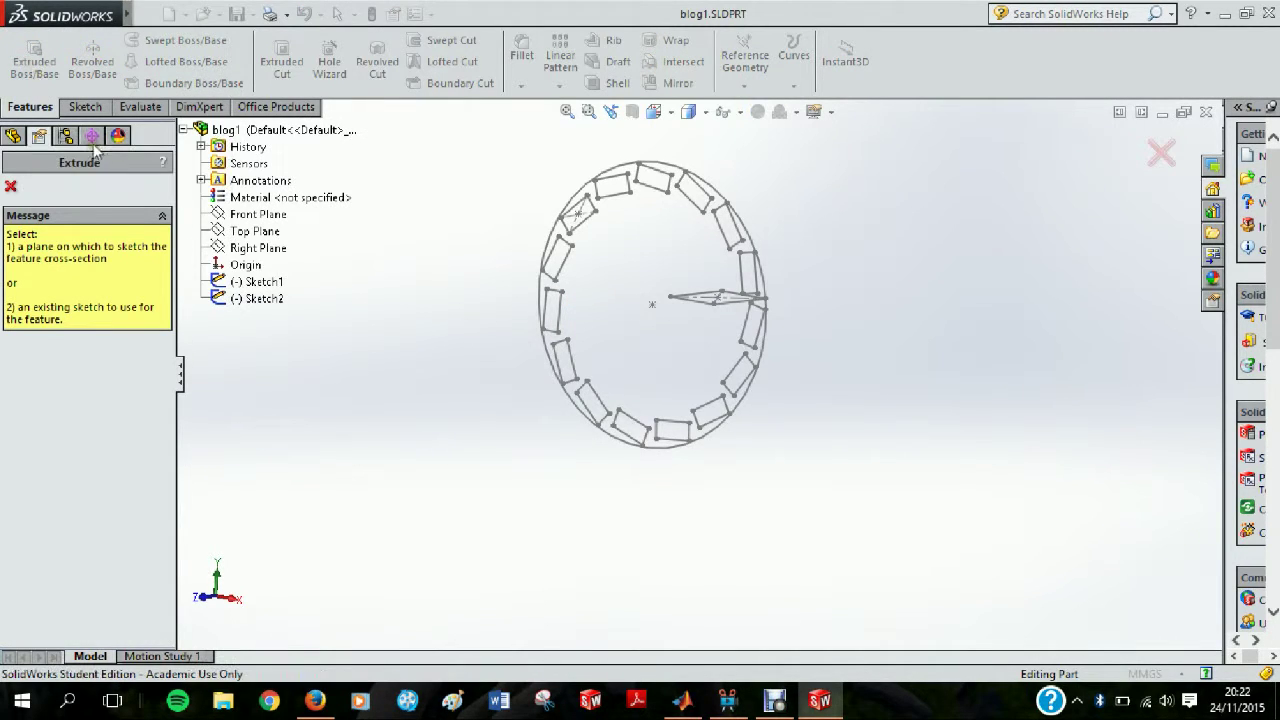
pyautogui.click(255, 282)
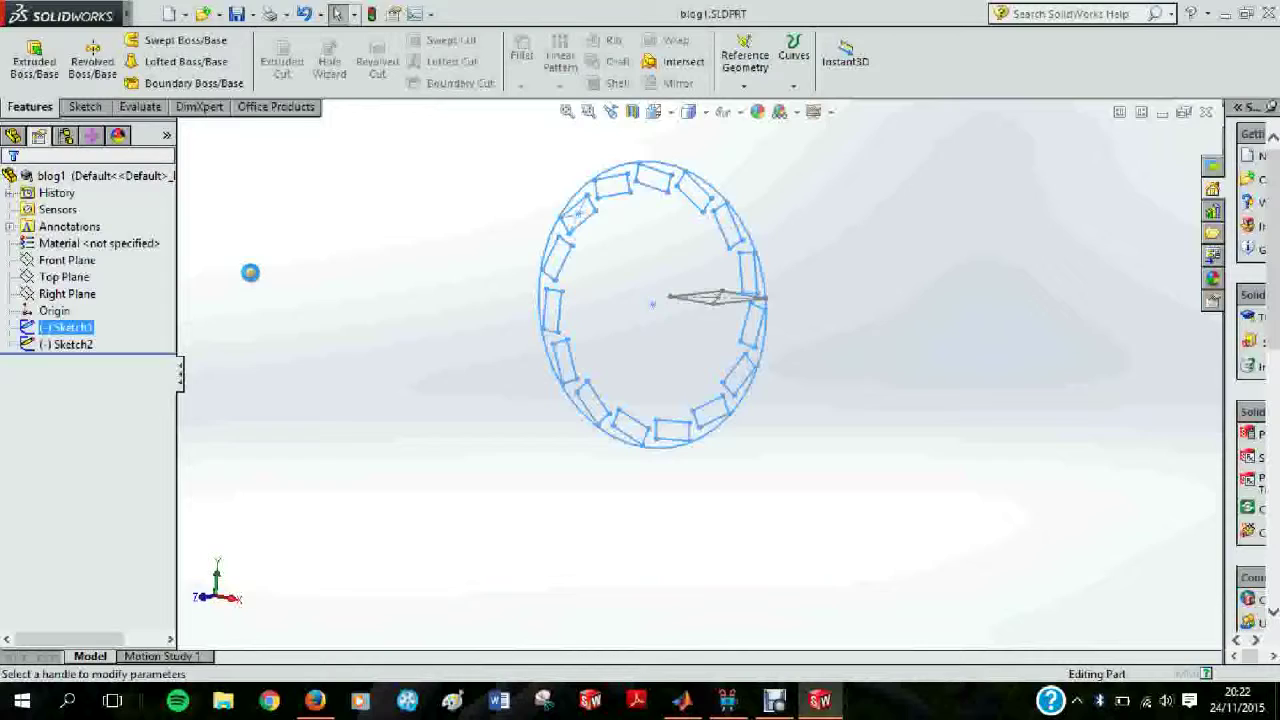
pyautogui.moveTo(885, 255); pyautogui.dragTo(808, 245, button='middle')
pyautogui.scroll(-5, 617, 335)
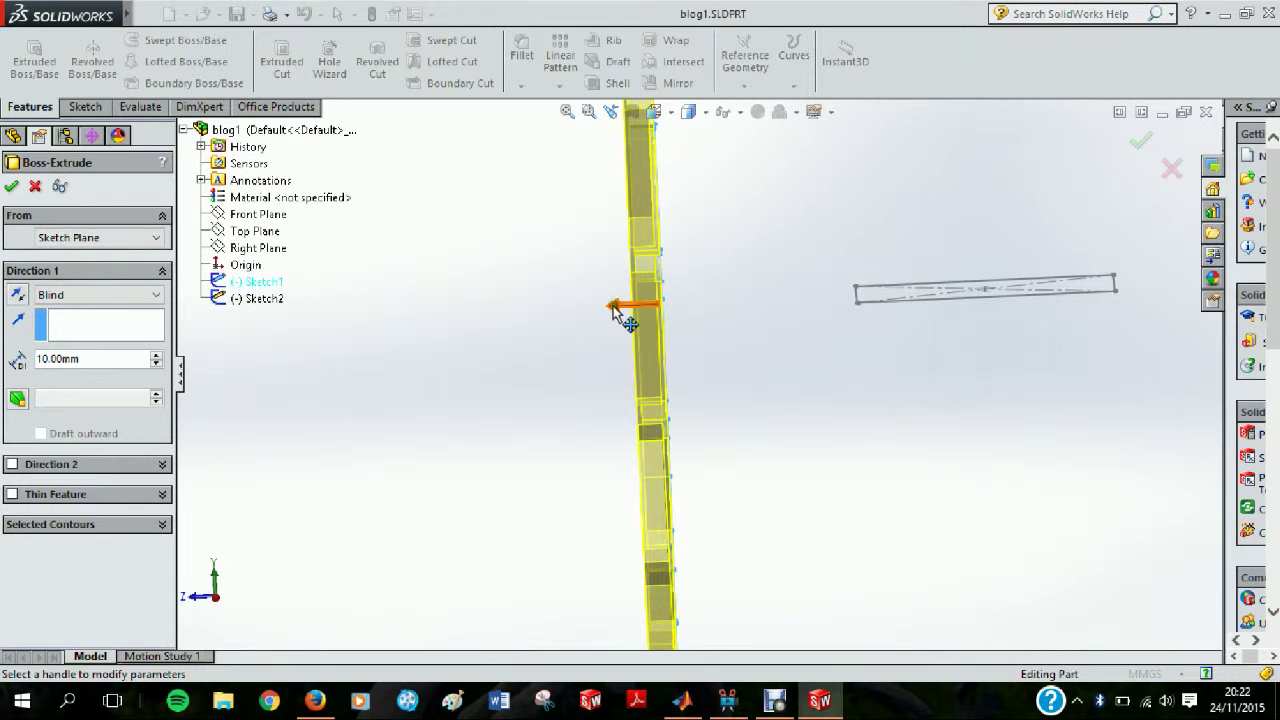
pyautogui.moveTo(612, 307)
pyautogui.mouseDown()
pyautogui.moveTo(955, 293)
pyautogui.moveTo(1157, 271)
pyautogui.moveTo(1180, 256)
pyautogui.mouseUp()
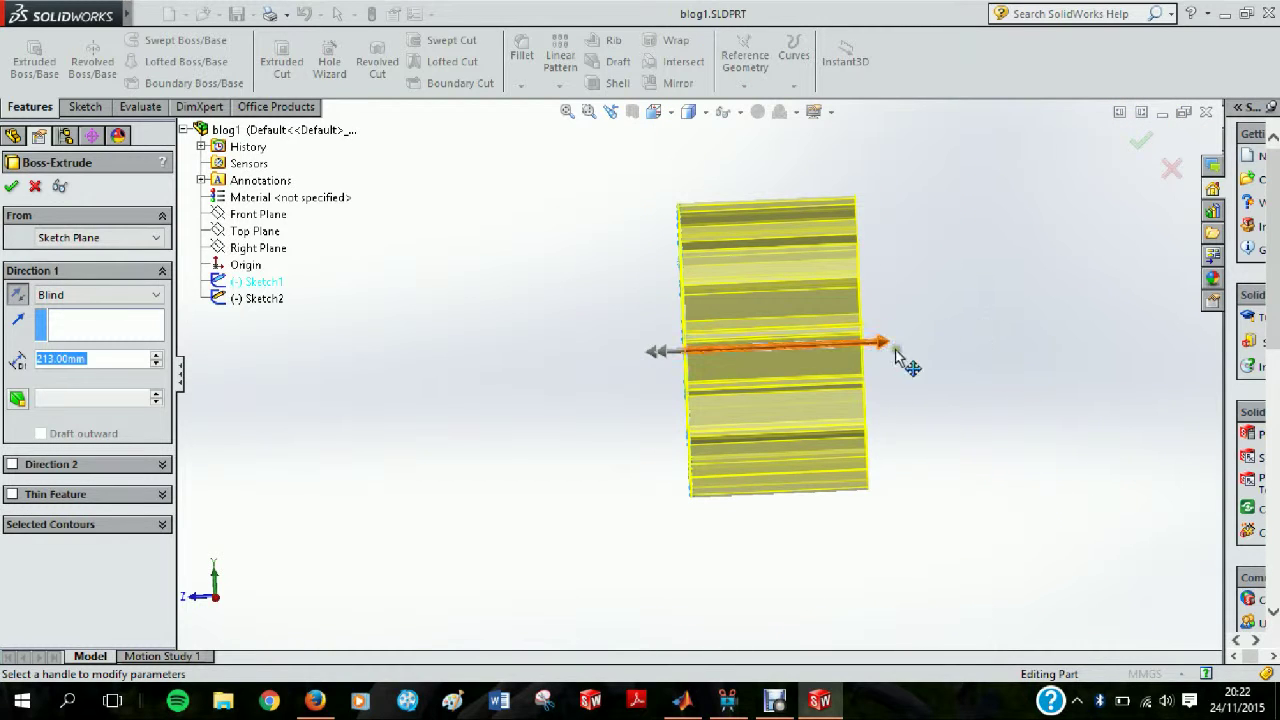
pyautogui.click(885, 345)
pyautogui.click(950, 340)
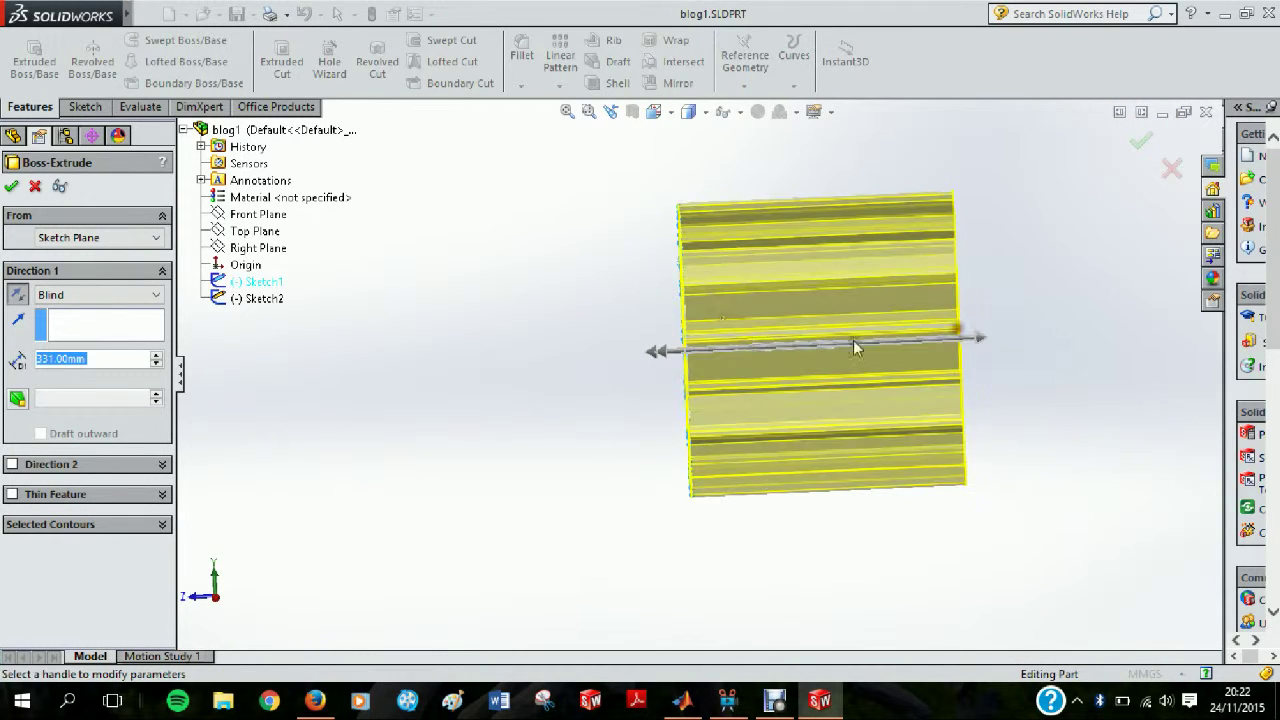
pyautogui.moveTo(718, 293)
pyautogui.mouseDown(button='middle')
pyautogui.moveTo(800, 280)
pyautogui.moveTo(890, 300)
pyautogui.moveTo(986, 289)
pyautogui.moveTo(728, 276)
pyautogui.mouseUp(button='middle')
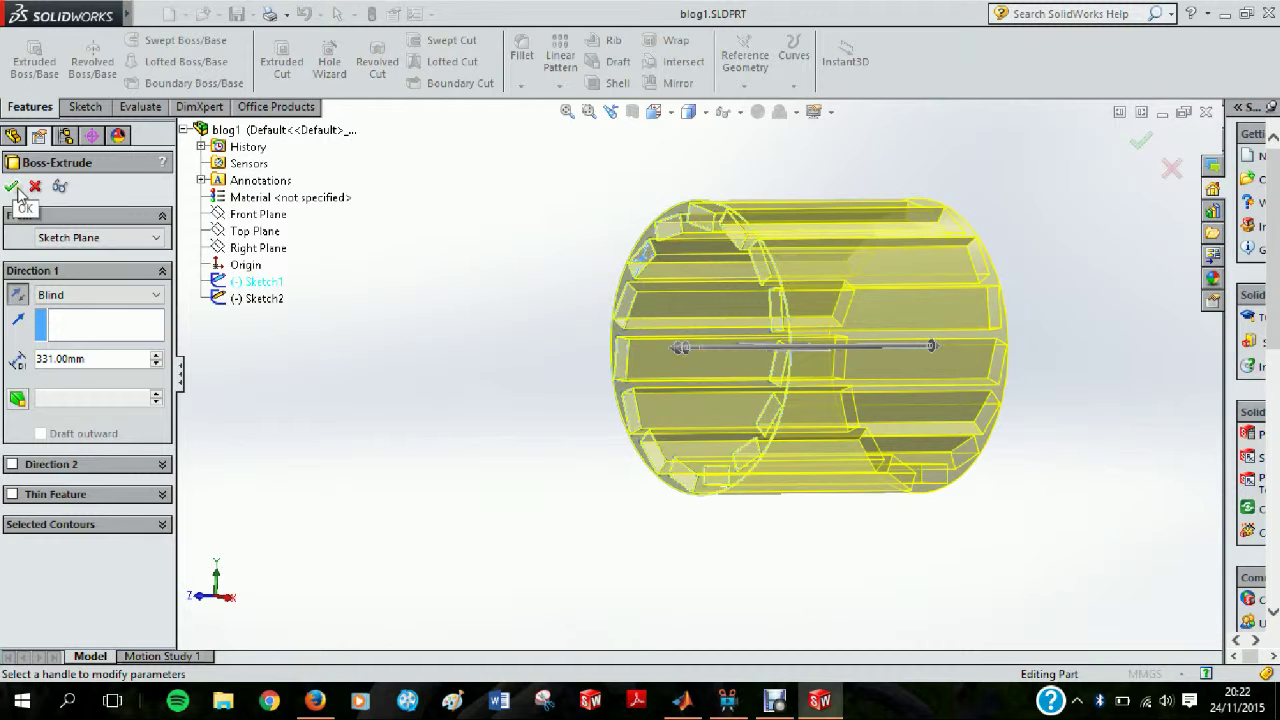
# Try extending the extrusion 245 mm in a second direction and disable that direction again
pyautogui.click(11, 464)
pyautogui.moveTo(679, 347); pyautogui.dragTo(528, 350)
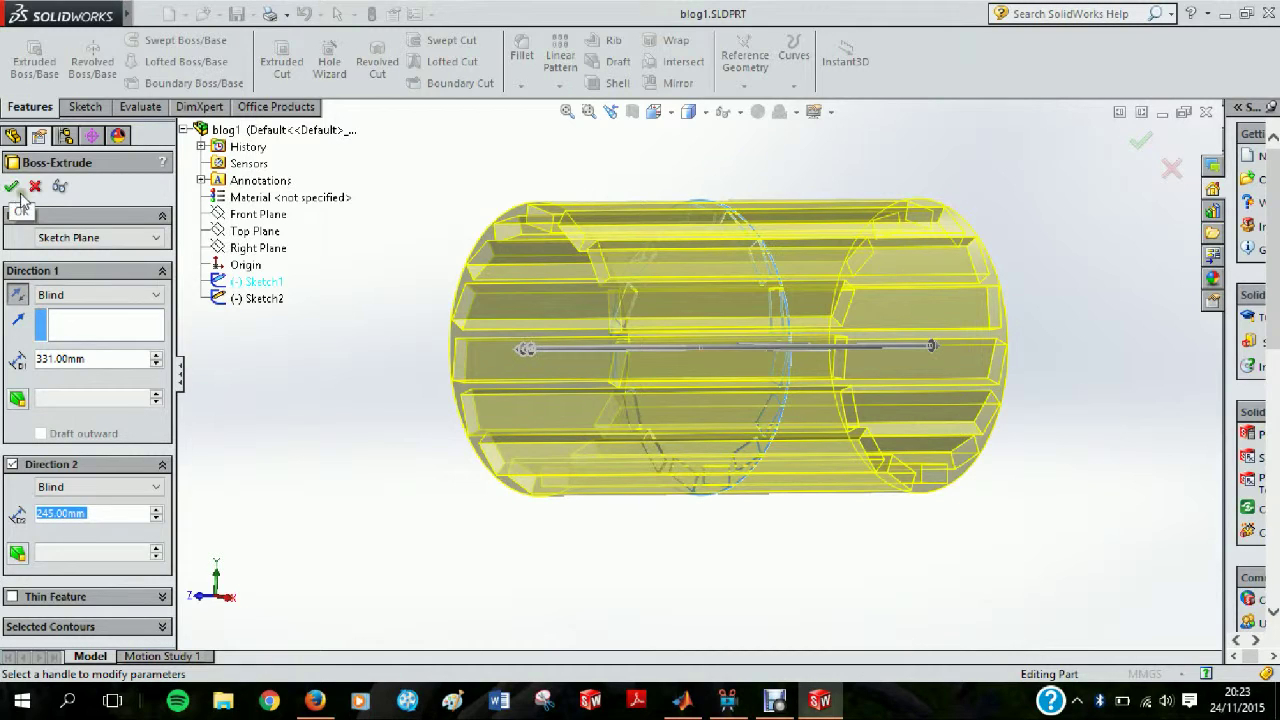
pyautogui.click(12, 464)
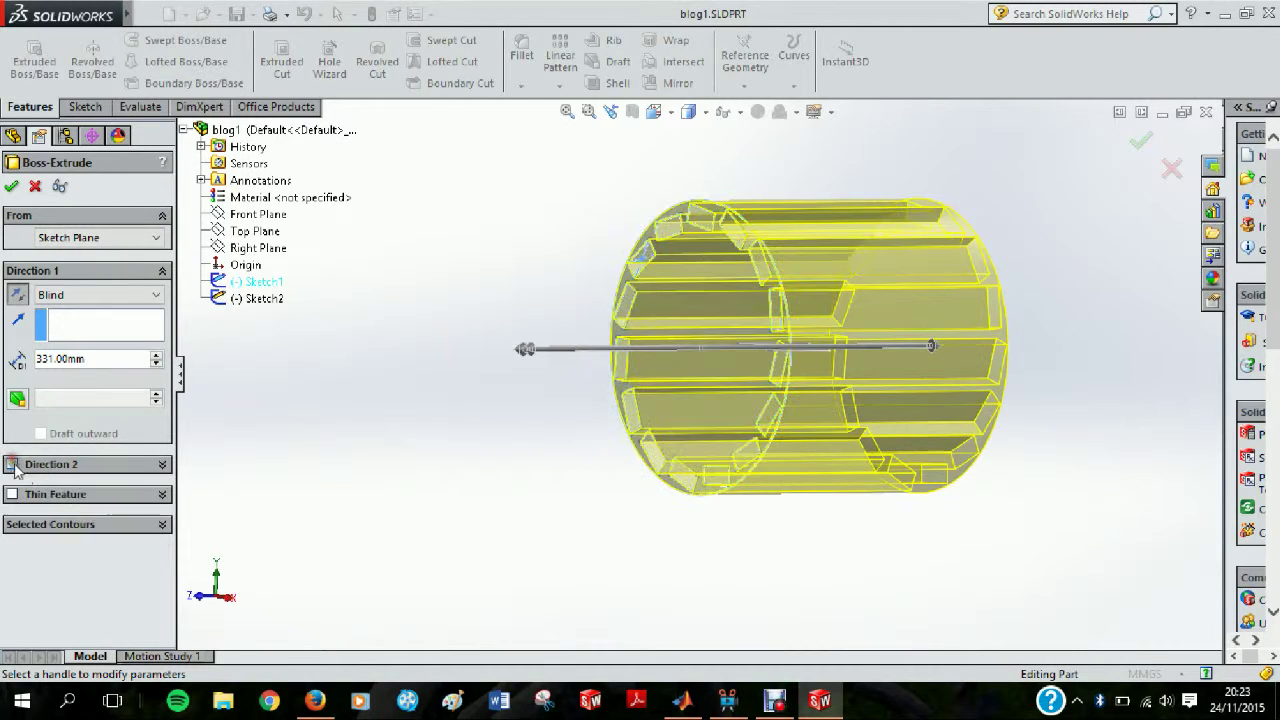
# Accept the one-direction extrusion and inspect the slotted cylinder from both ends
pyautogui.click(14, 191)
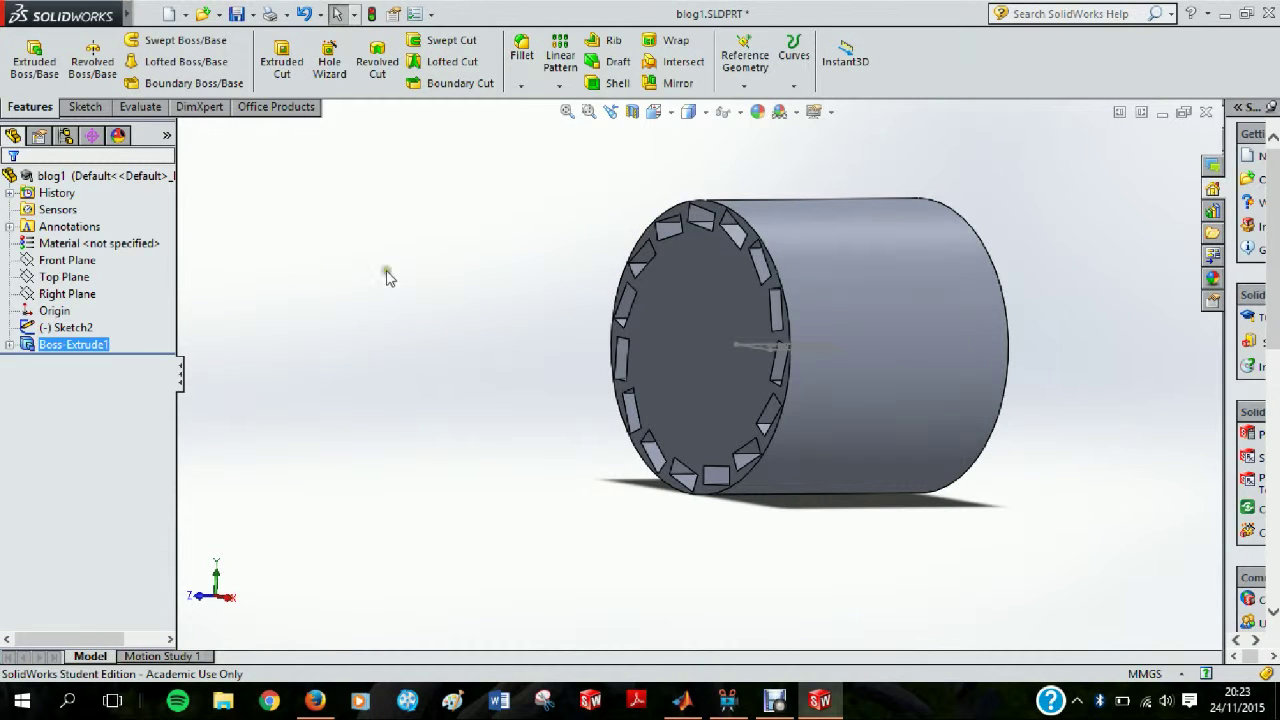
pyautogui.moveTo(507, 267); pyautogui.dragTo(835, 295, button='middle')
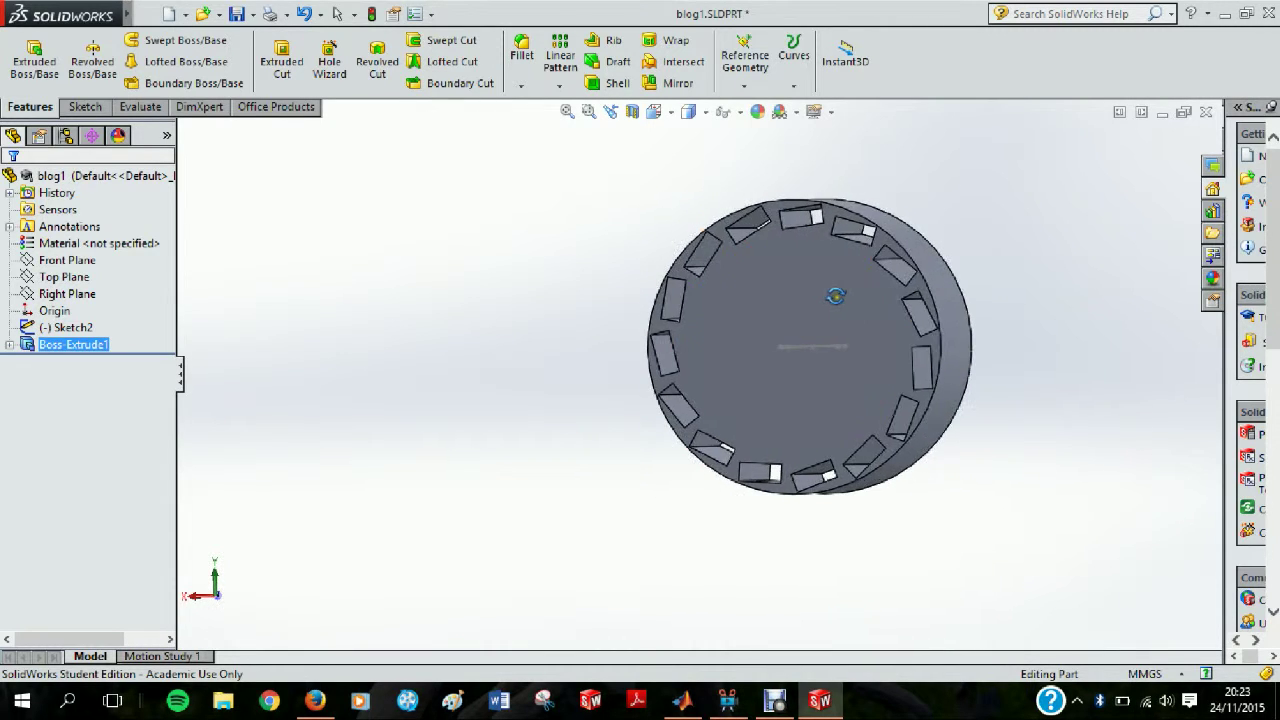
pyautogui.scroll(-1, 812, 268)
pyautogui.scroll(-2, 815, 280)
pyautogui.scroll(4, 731, 323)
pyautogui.scroll(-2, 852, 432)
pyautogui.moveTo(852, 432); pyautogui.dragTo(756, 395, button='middle')
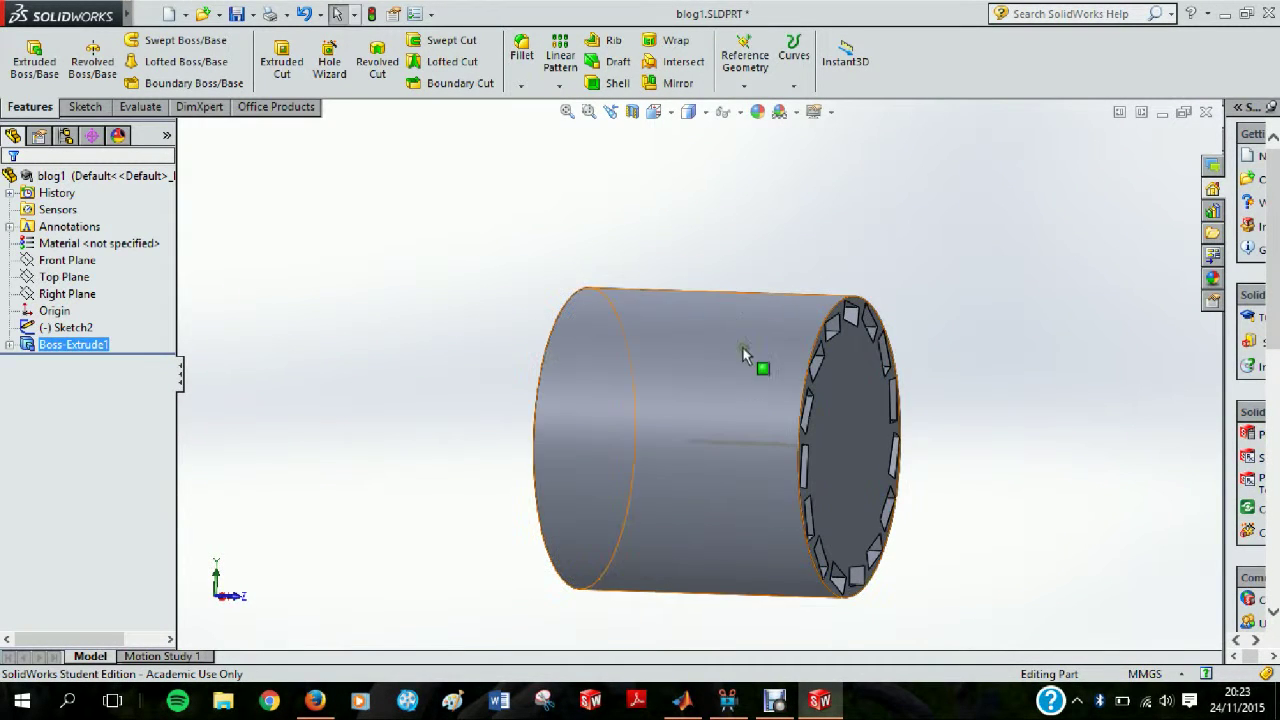
pyautogui.click(345, 250)
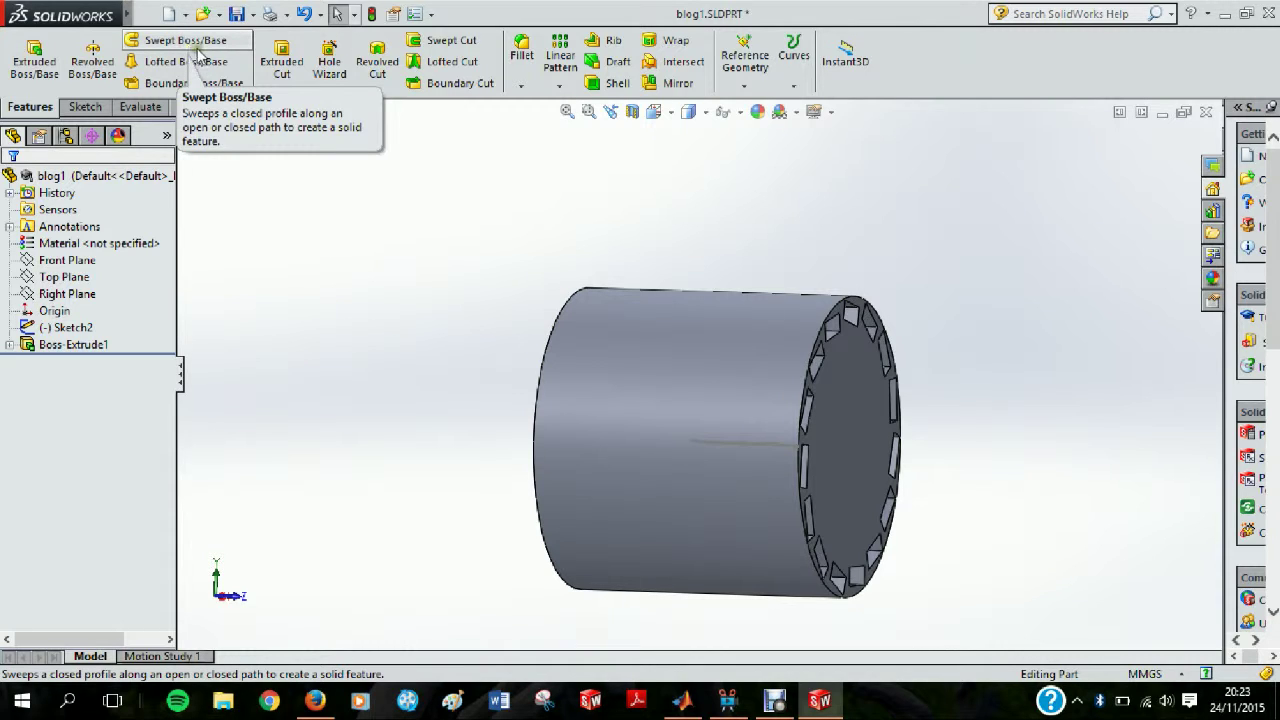
# Cut the Top Plane rectangle through the cylinder with a blind extruded cut of 331 mm in both directions
pyautogui.click(281, 84)
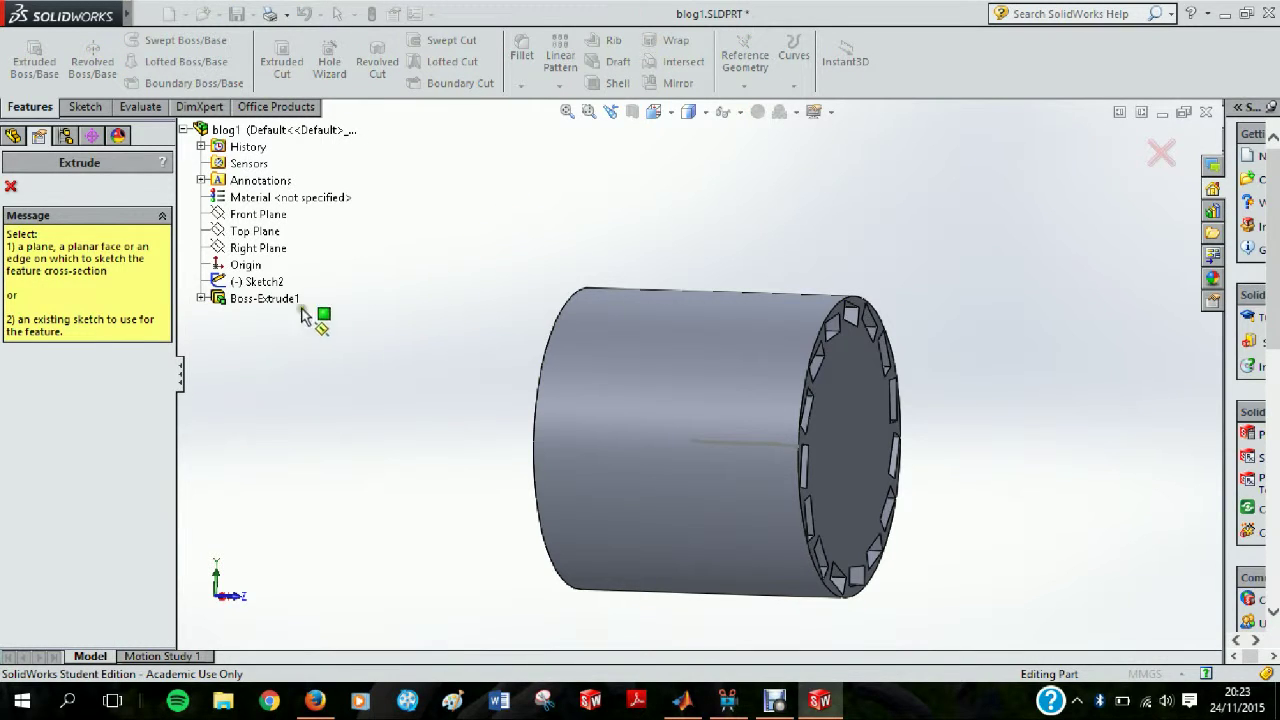
pyautogui.click(258, 283)
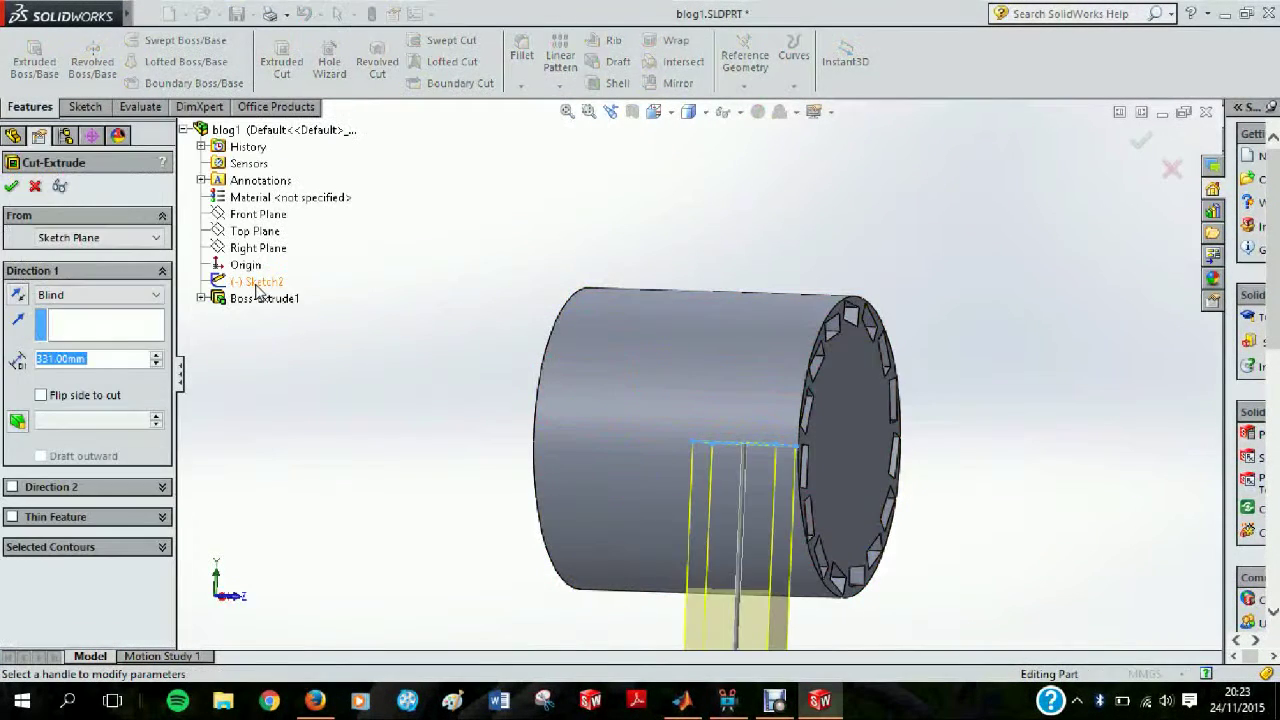
pyautogui.moveTo(660, 470); pyautogui.dragTo(598, 337, button='middle')
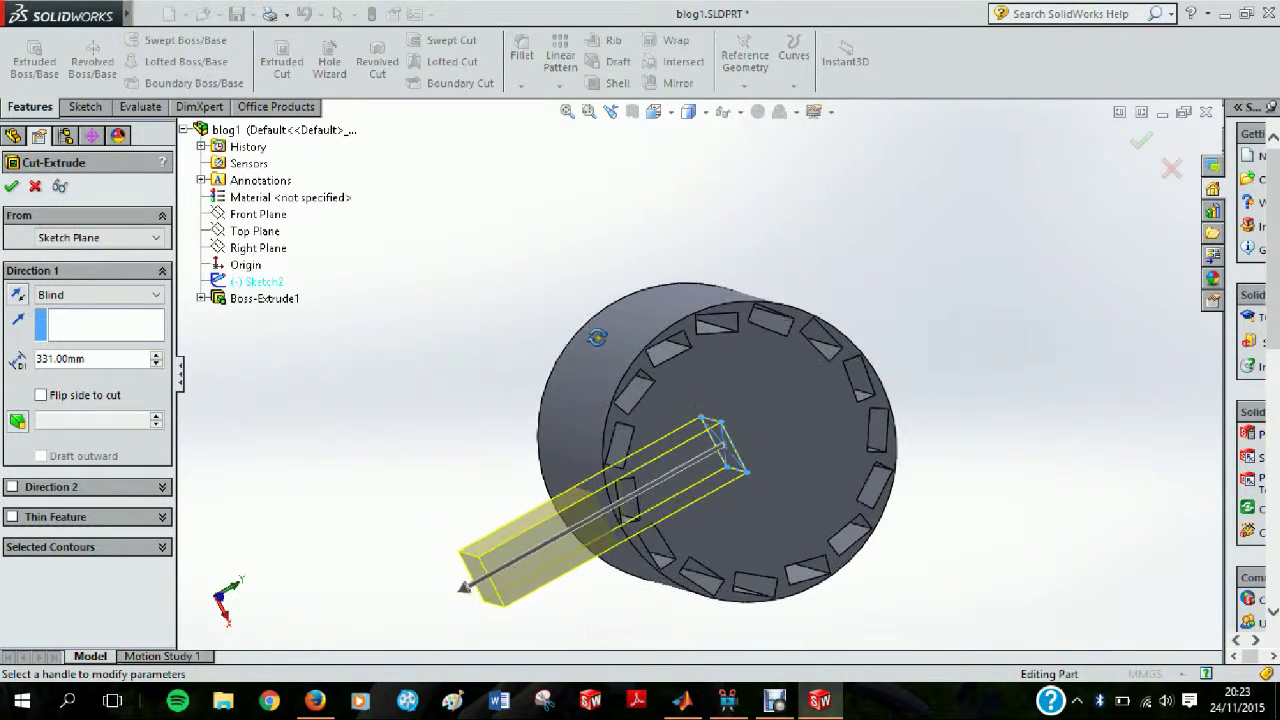
pyautogui.click(13, 487)
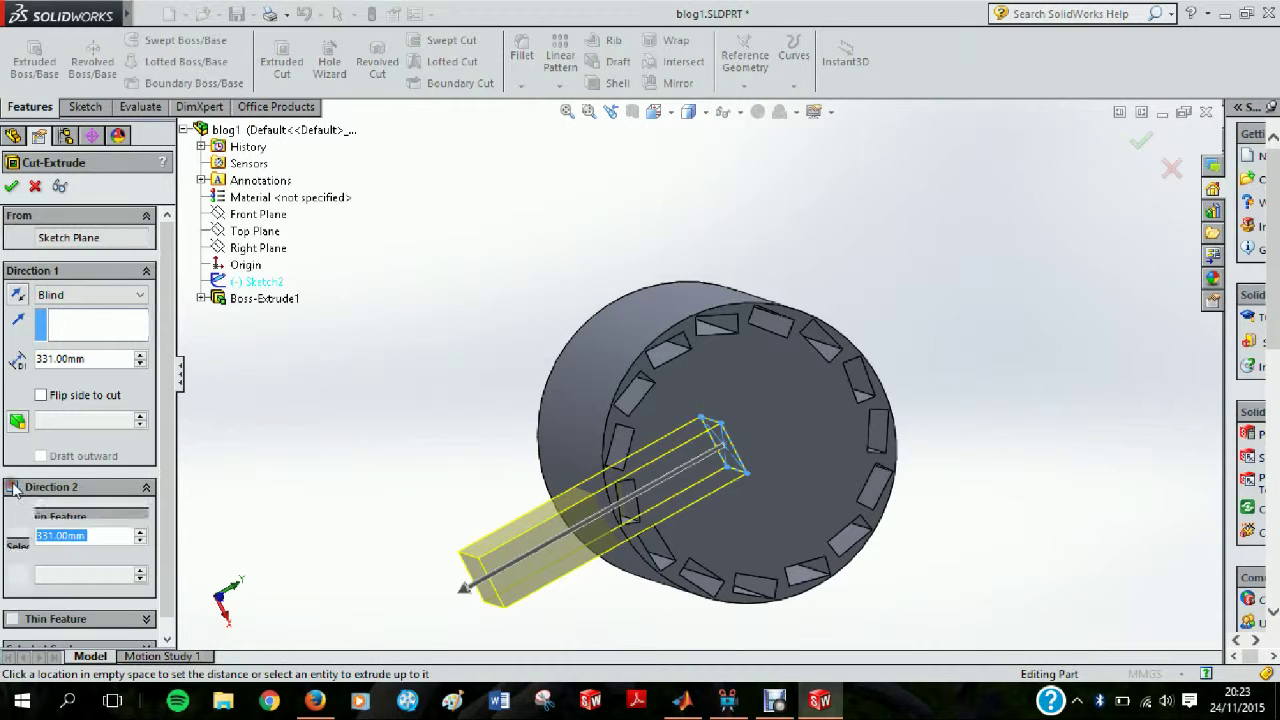
pyautogui.moveTo(958, 365); pyautogui.dragTo(685, 555, button='middle')
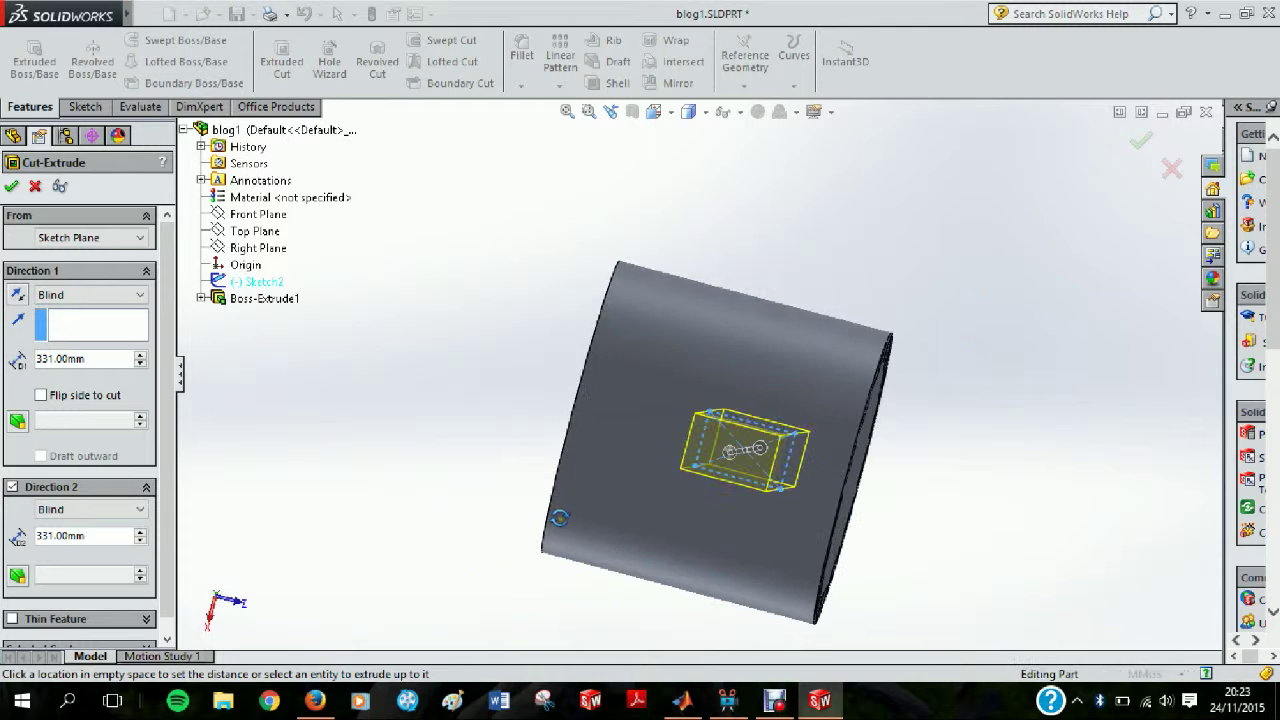
pyautogui.click(10, 187)
pyautogui.moveTo(628, 519); pyautogui.dragTo(740, 217, button='middle')
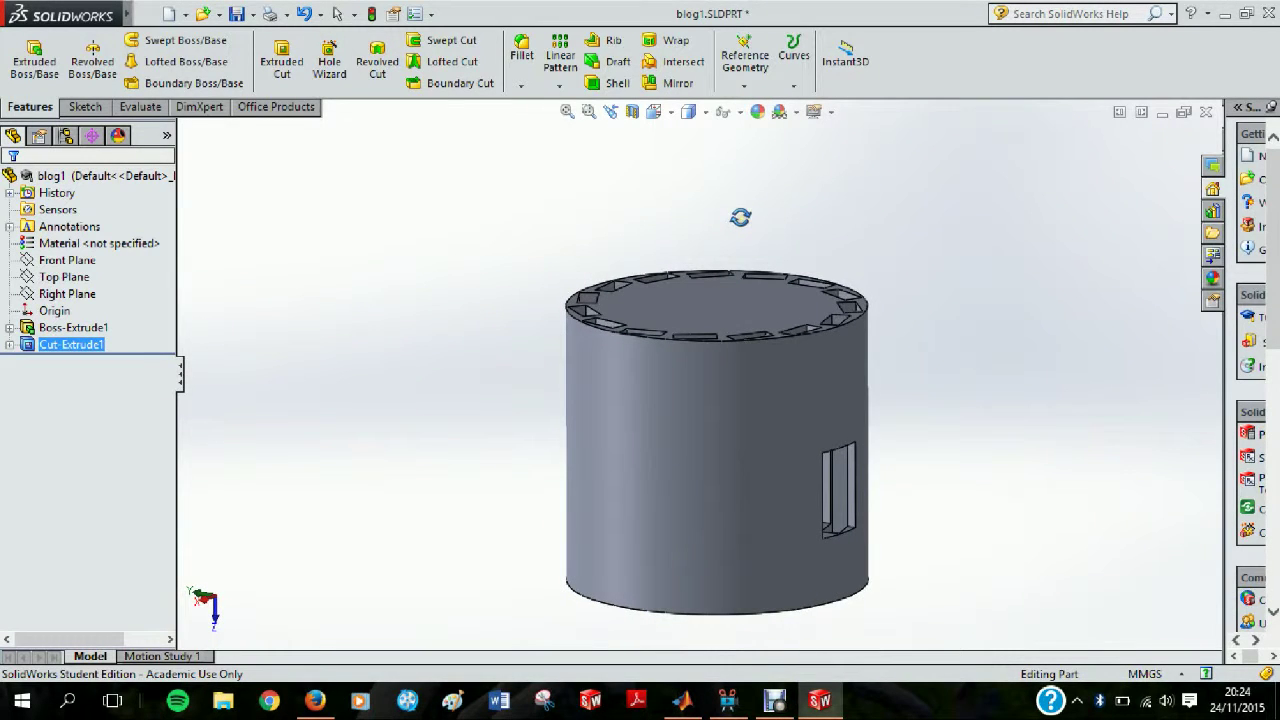
# Delete the extruded cut from the cylinder while keeping its rectangle sketch
pyautogui.click(33, 346)
pyautogui.click(44, 346)
pyautogui.rightClick(47, 344)
pyautogui.click(4, 402)
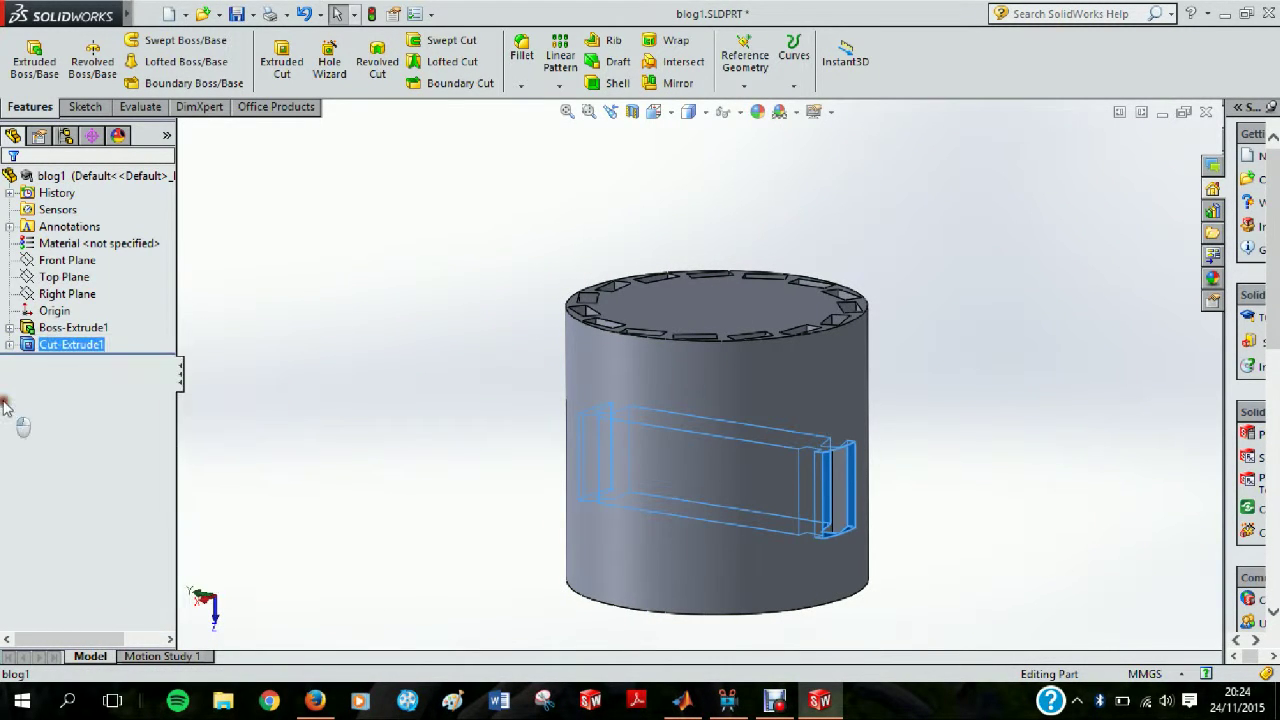
pyautogui.rightClick(36, 346)
pyautogui.click(88, 428)
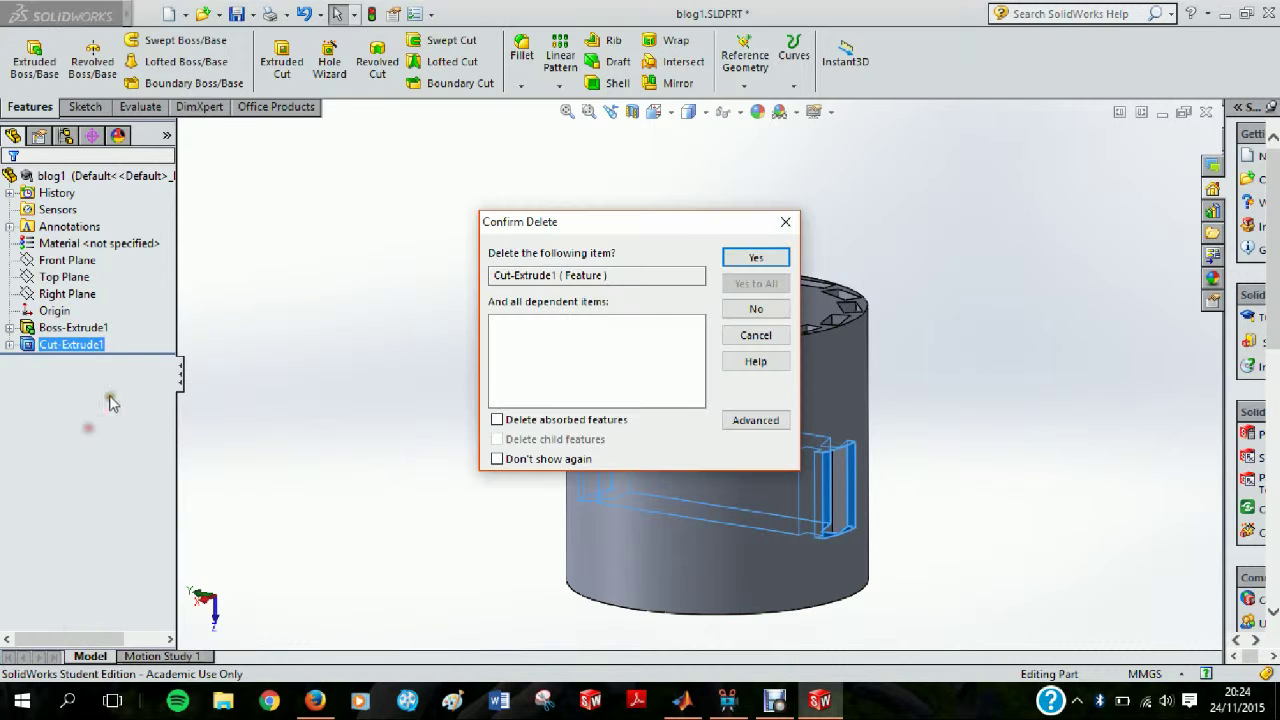
pyautogui.click(746, 262)
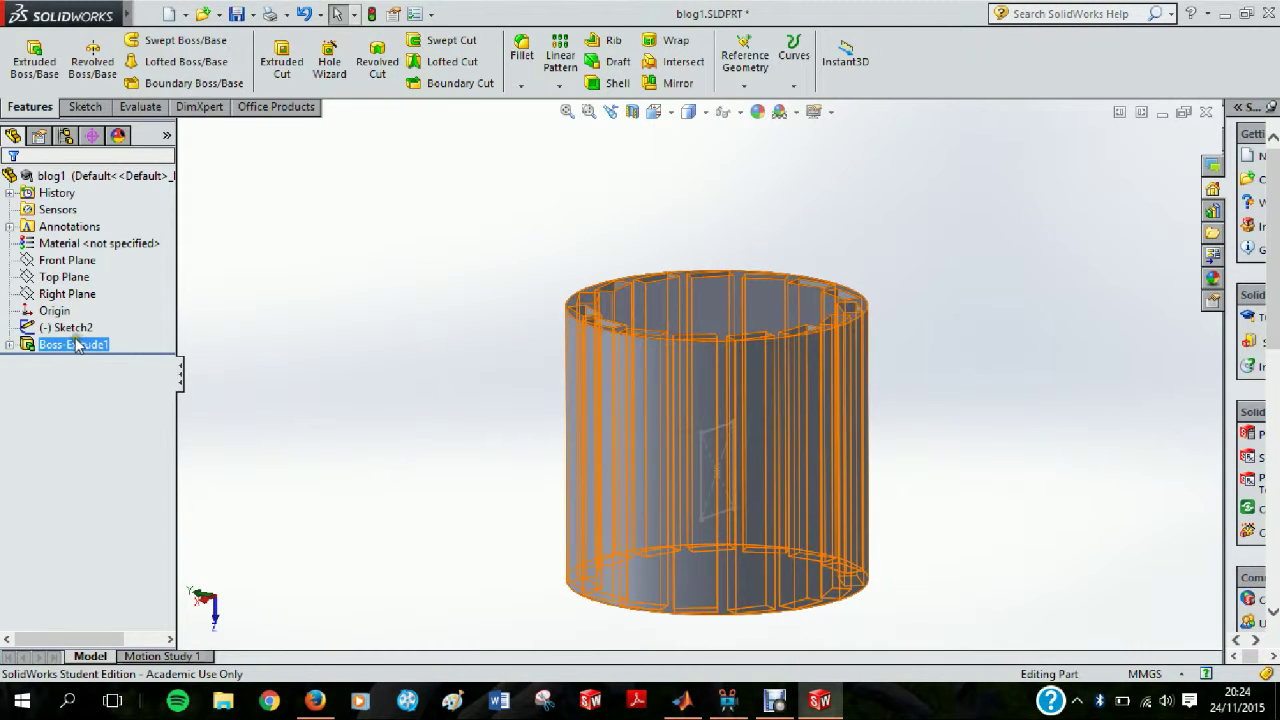
# Delete the extruded cylinder feature while keeping its ring sketch
pyautogui.rightClick(76, 345)
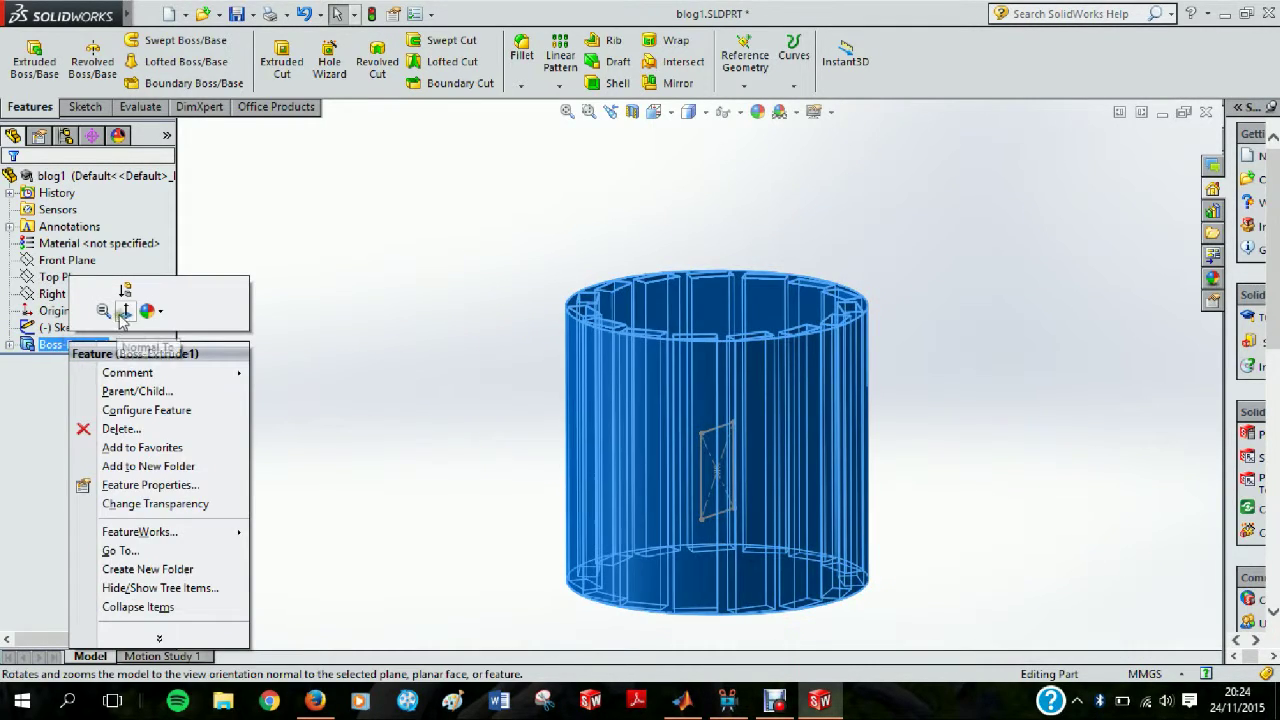
pyautogui.click(120, 429)
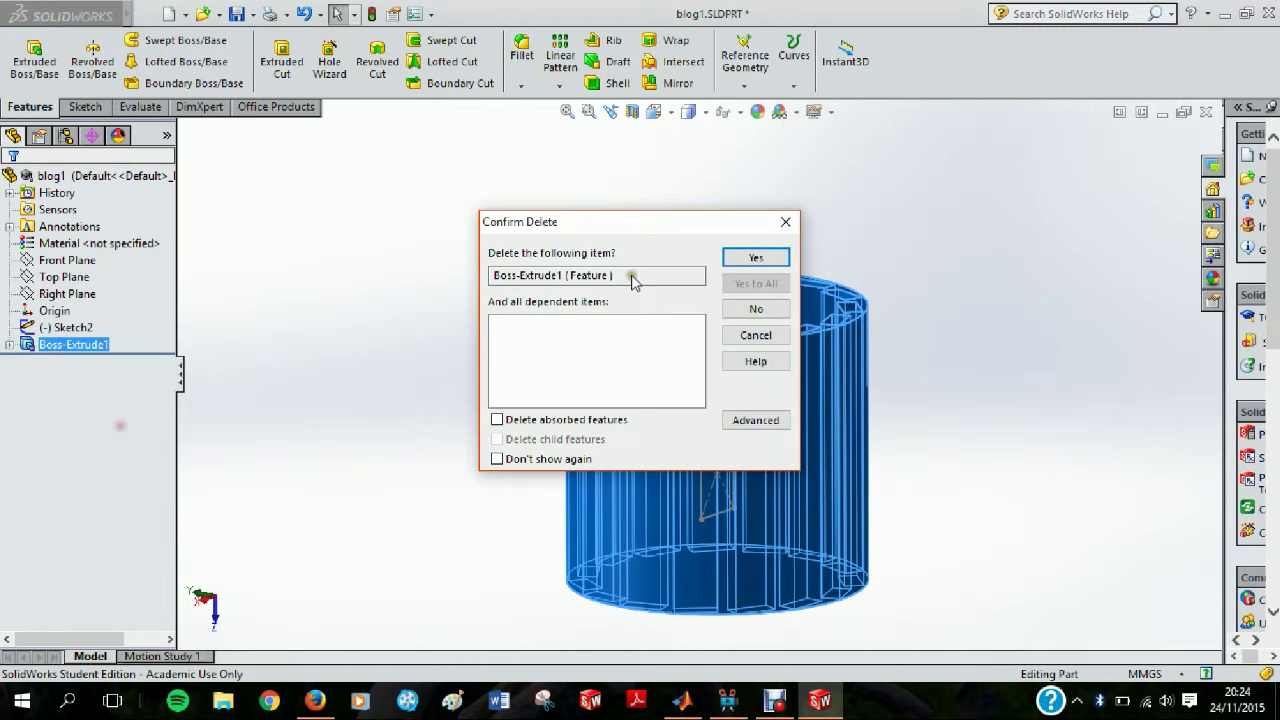
pyautogui.click(756, 258)
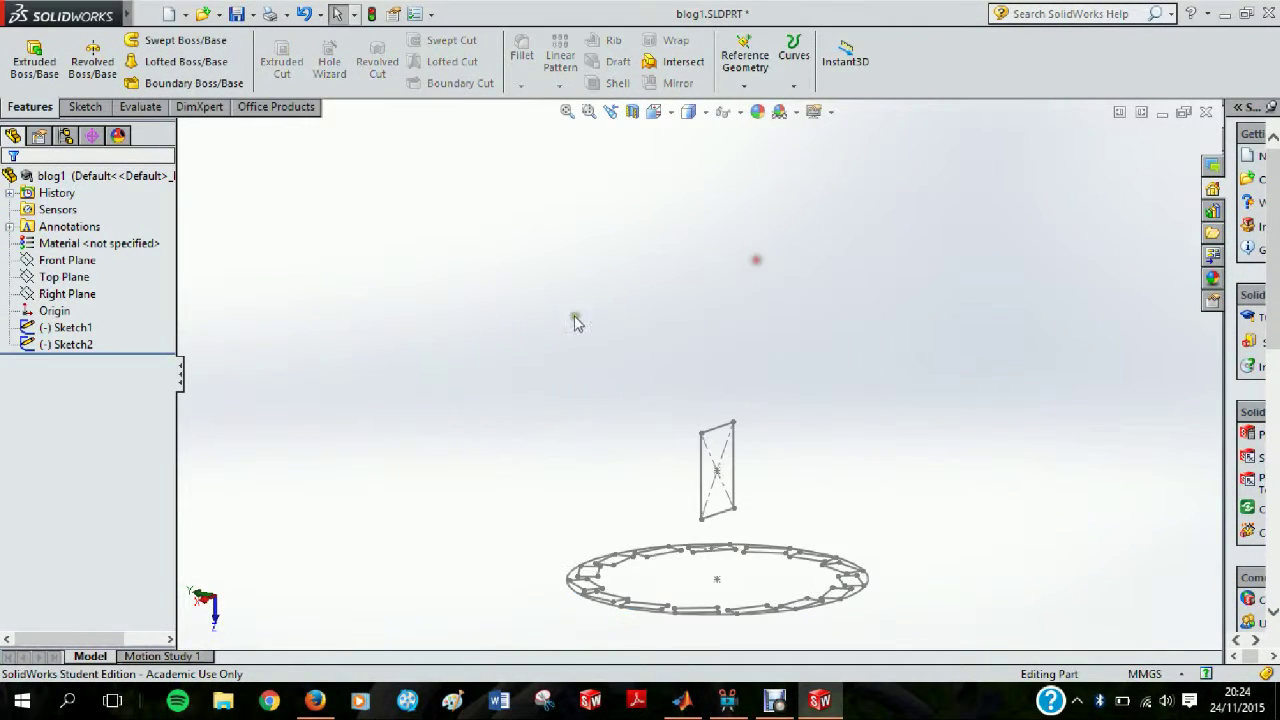
# Delete both remaining sketches, the Top Plane rectangle and the slotted ring profile, to empty the part
pyautogui.rightClick(82, 344)
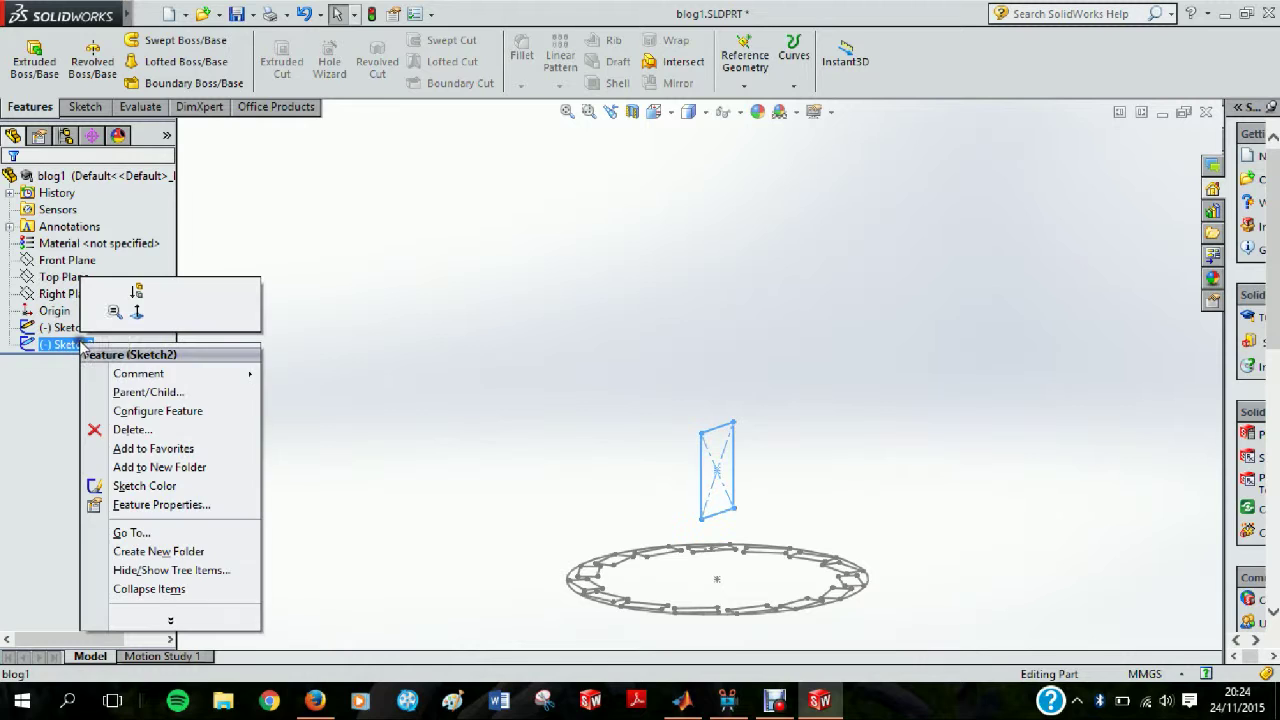
pyautogui.click(127, 429)
pyautogui.click(762, 258)
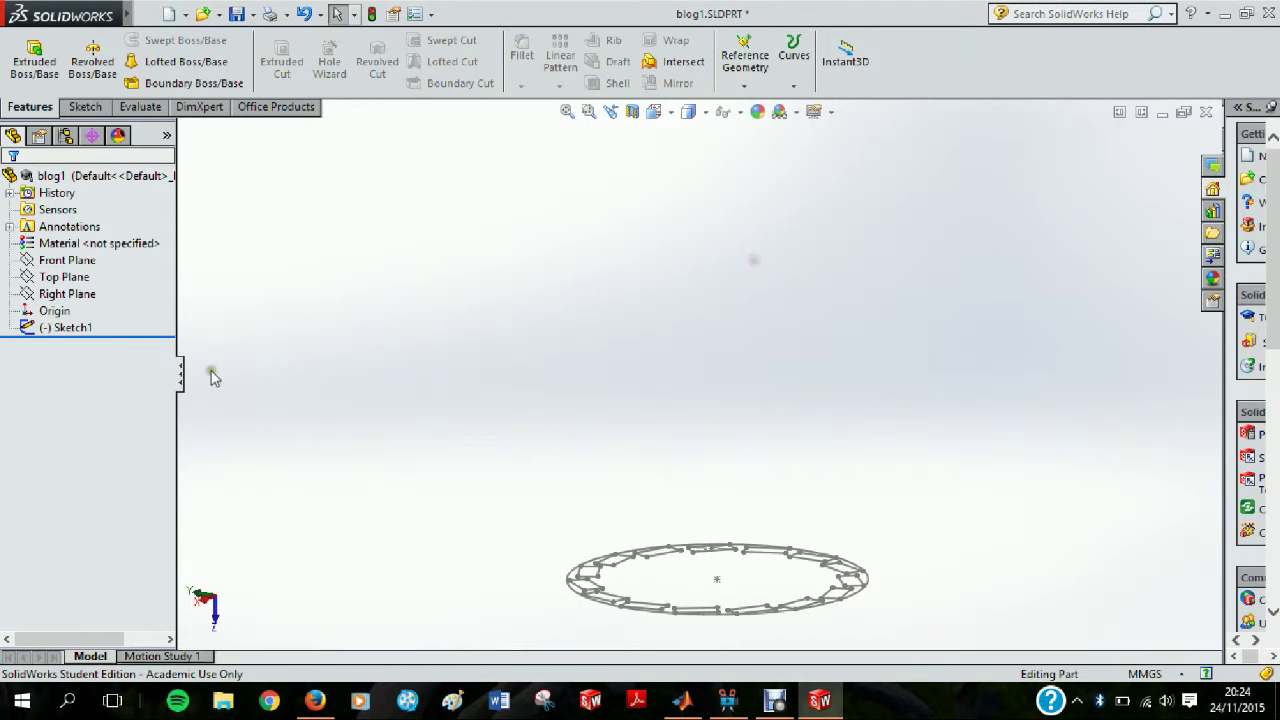
pyautogui.rightClick(93, 342)
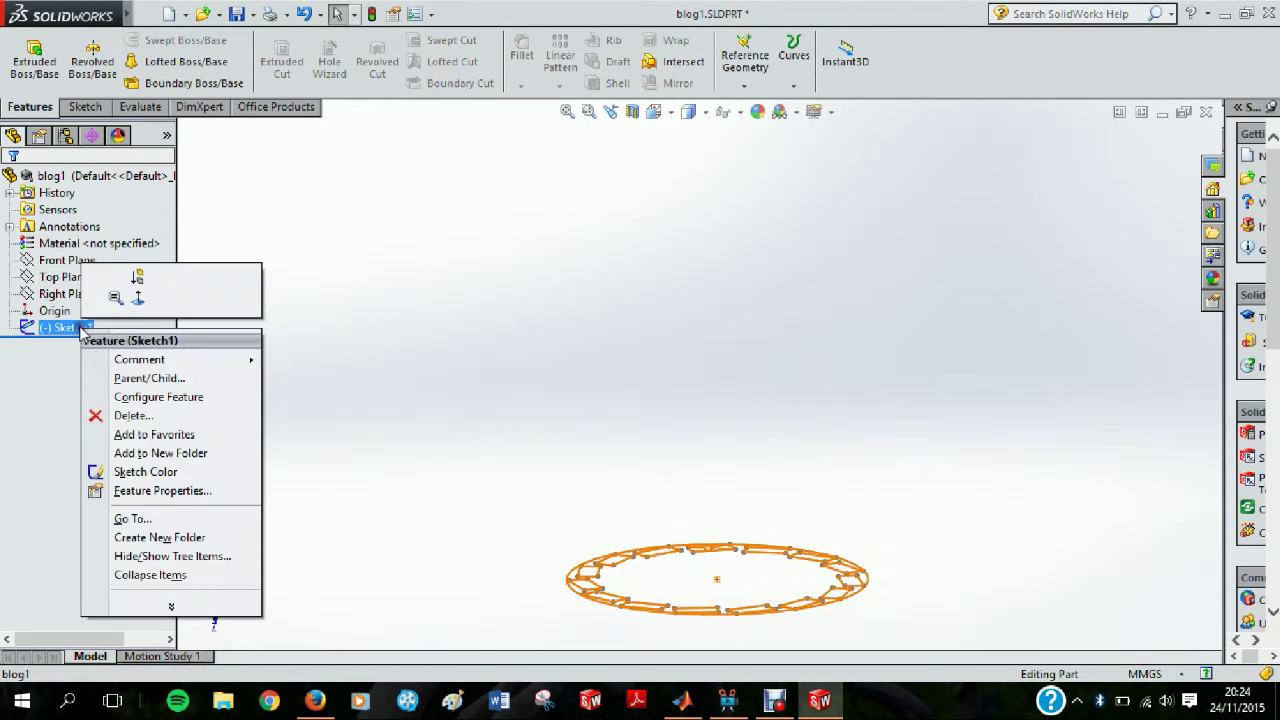
pyautogui.click(127, 413)
pyautogui.click(757, 258)
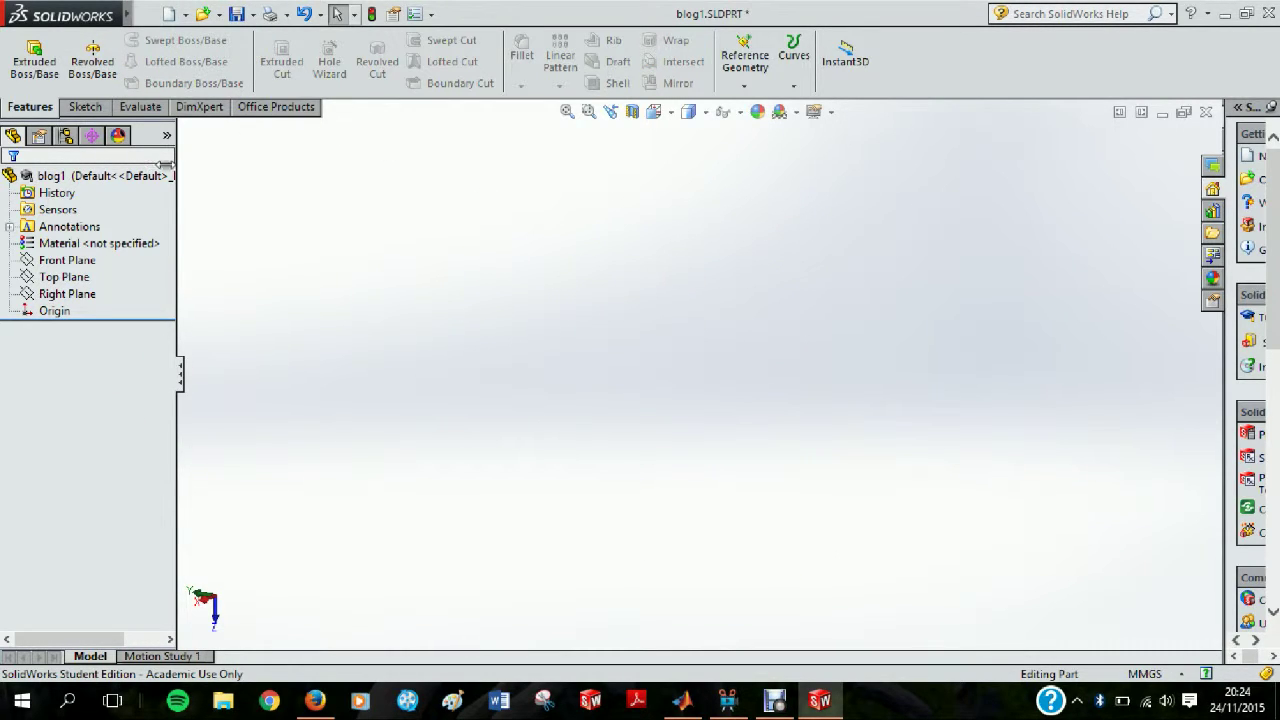
# Start a sketch on the Front Plane and draw a circle of about 66 mm radius centred on the origin
pyautogui.click(85, 107)
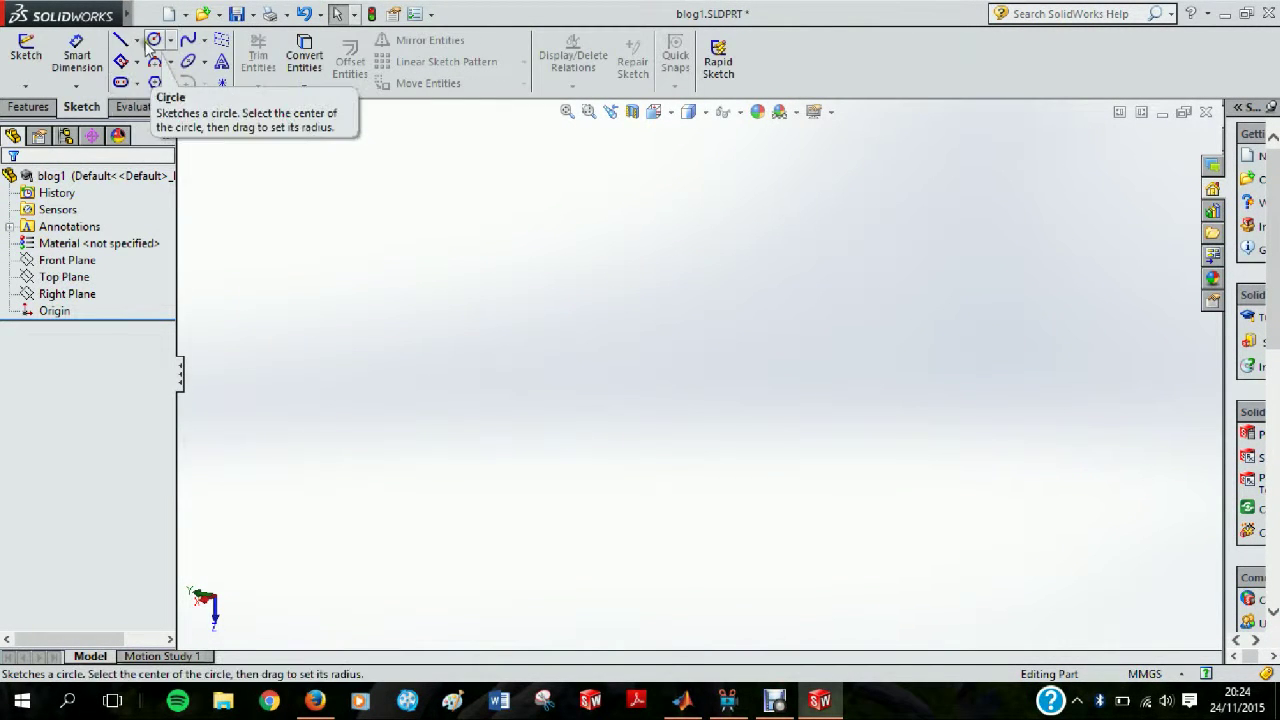
pyautogui.click(30, 107)
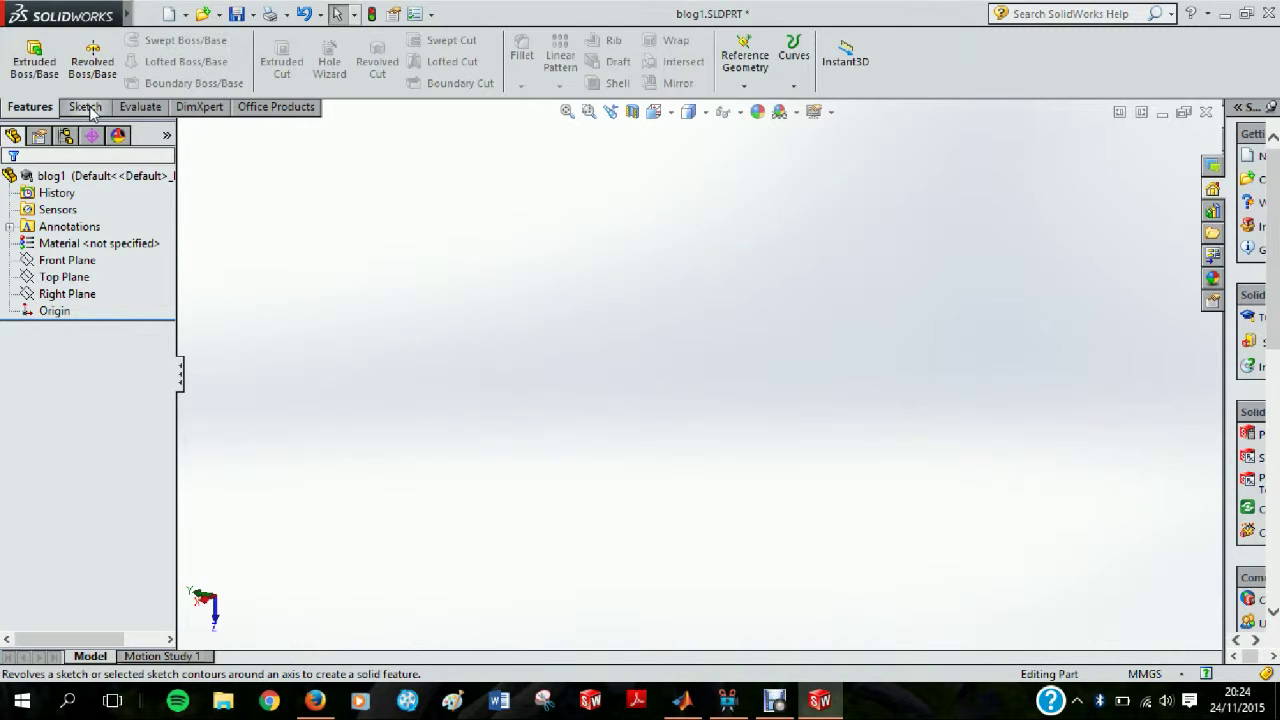
pyautogui.click(85, 107)
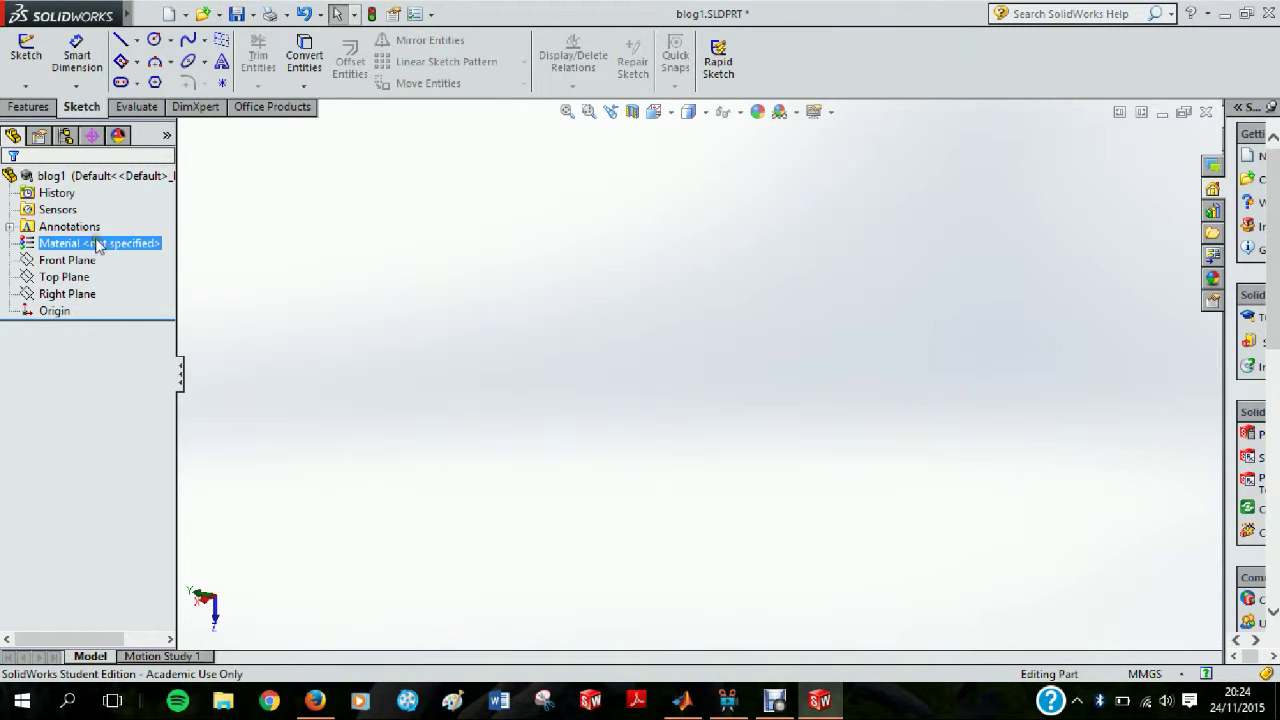
pyautogui.click(68, 260)
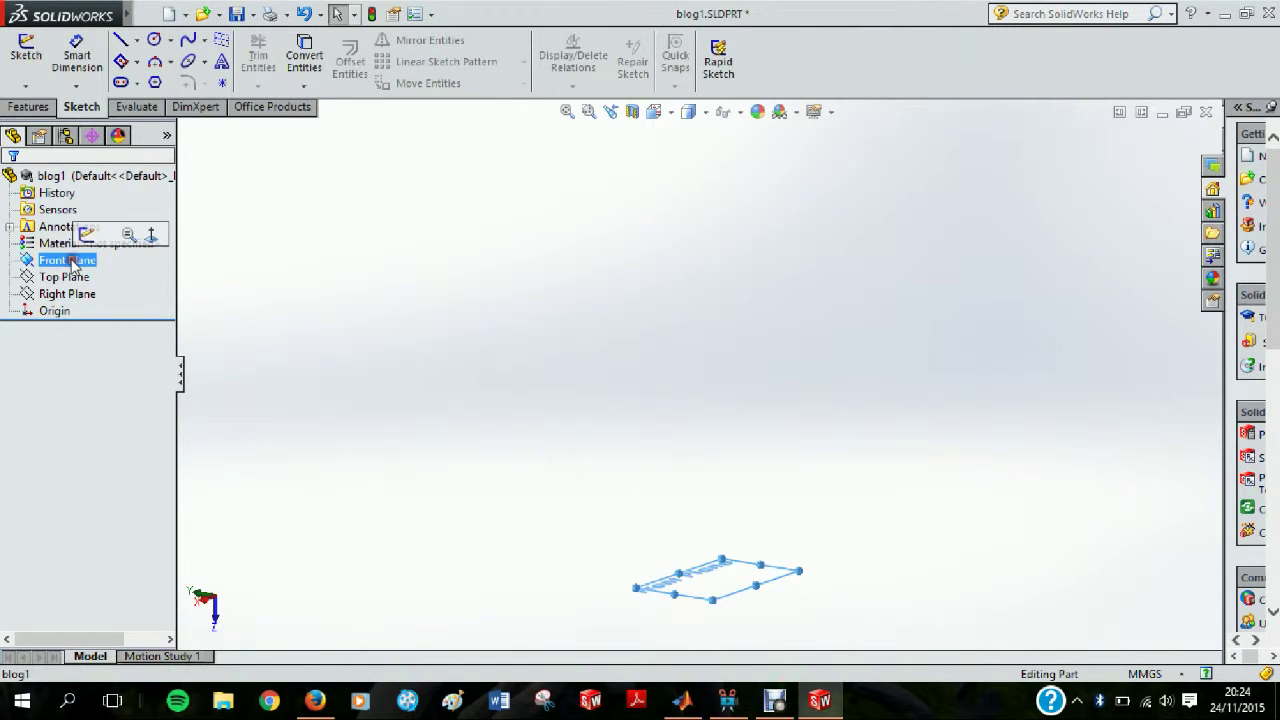
pyautogui.click(84, 235)
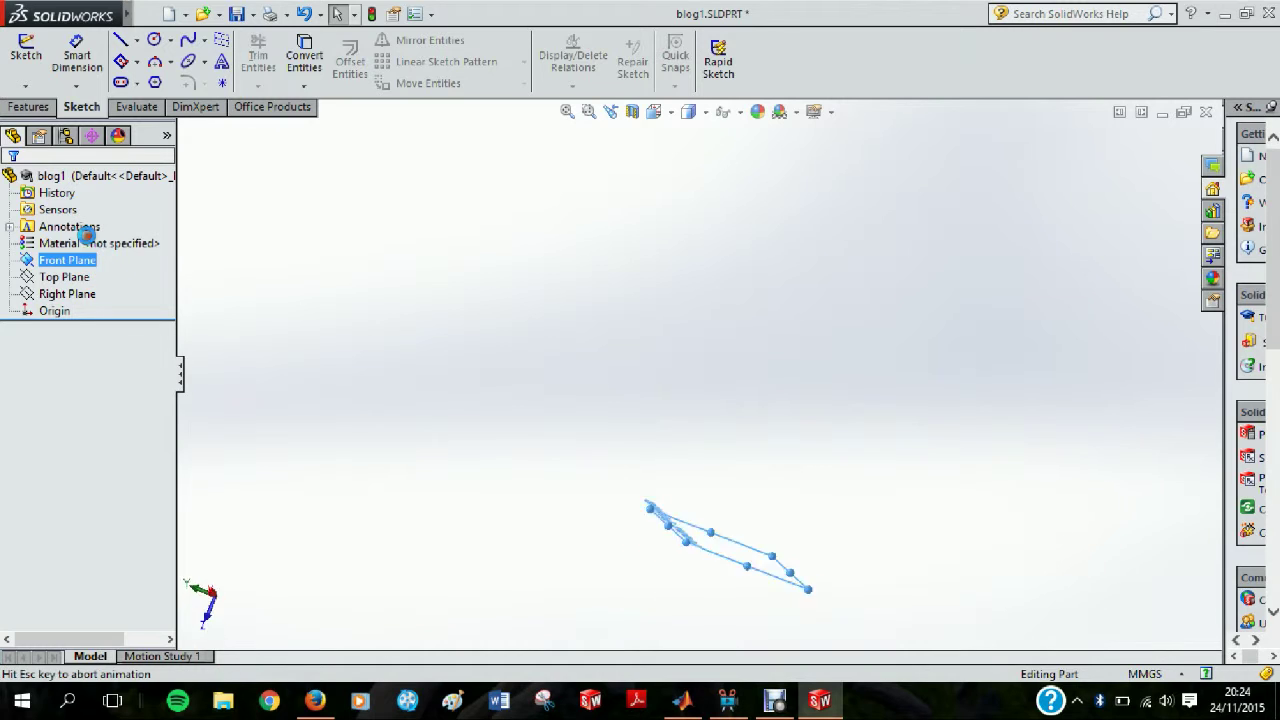
pyautogui.click(153, 40)
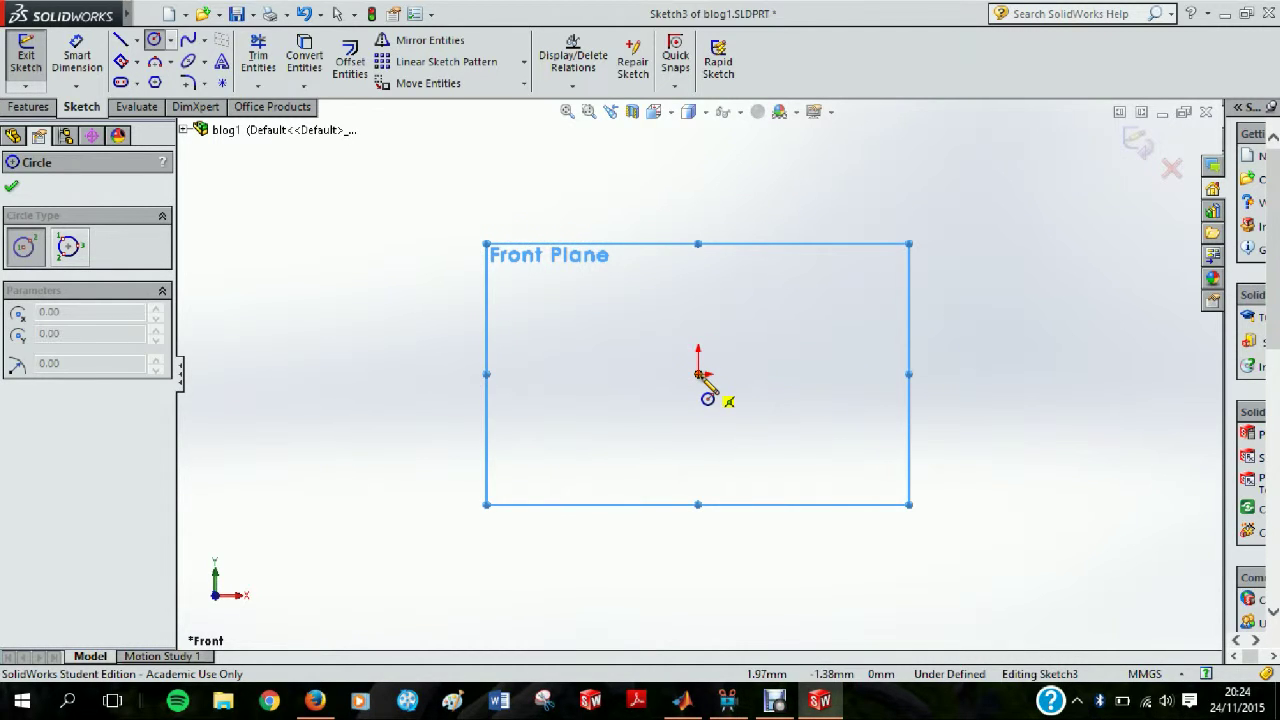
pyautogui.click(698, 374)
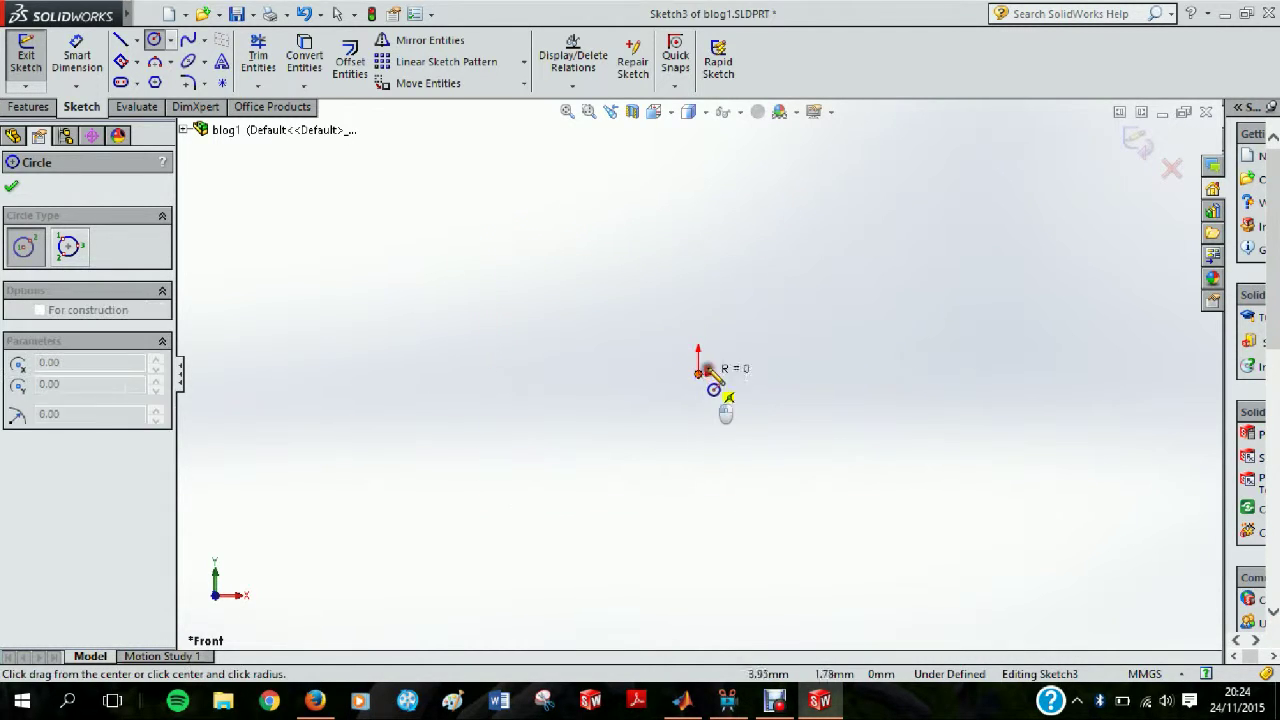
pyautogui.click(800, 254)
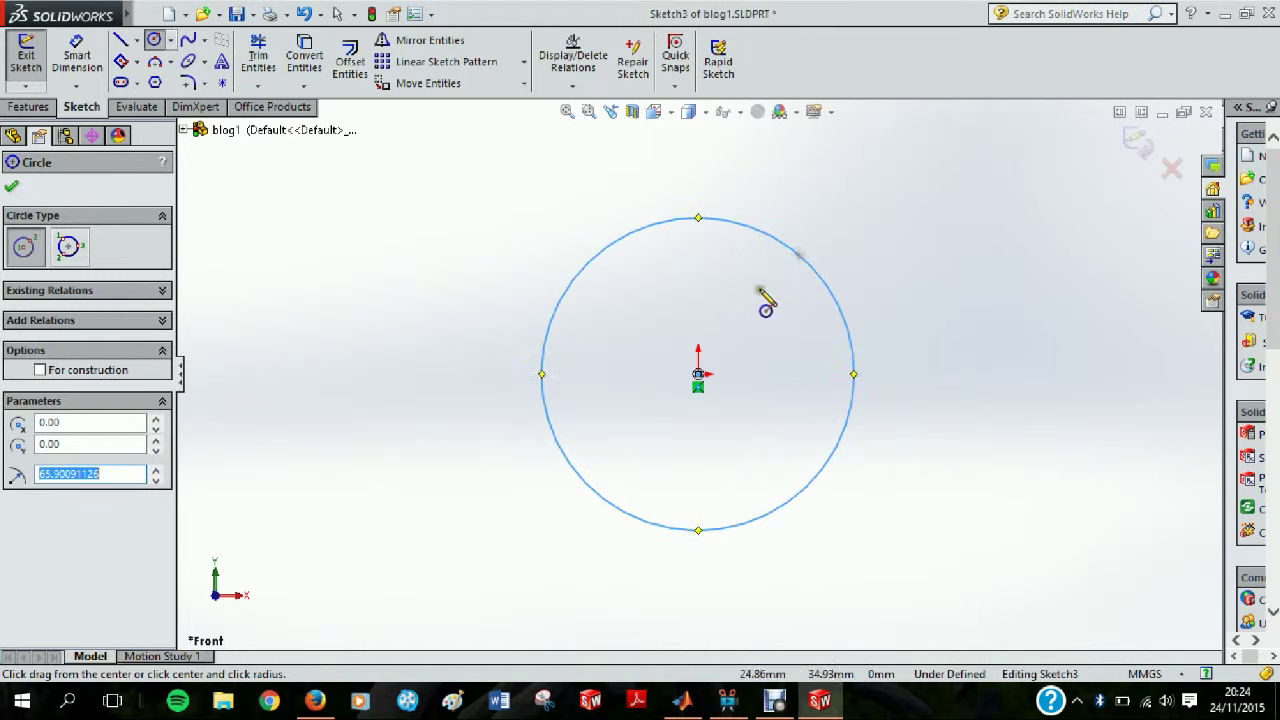
pyautogui.scroll(-5, 623, 434)
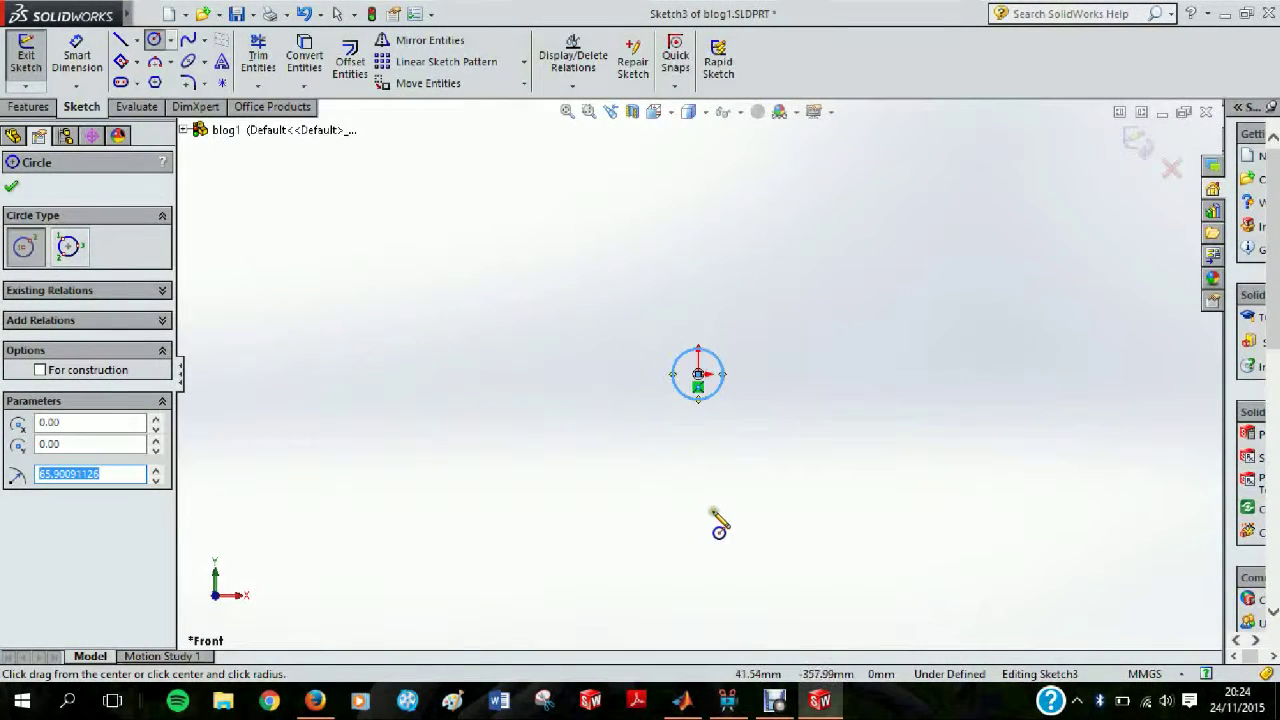
pyautogui.click(13, 189)
# Sketch a horizontal line below the circle, extending past it on both sides, and finish the Line tool
pyautogui.click(119, 40)
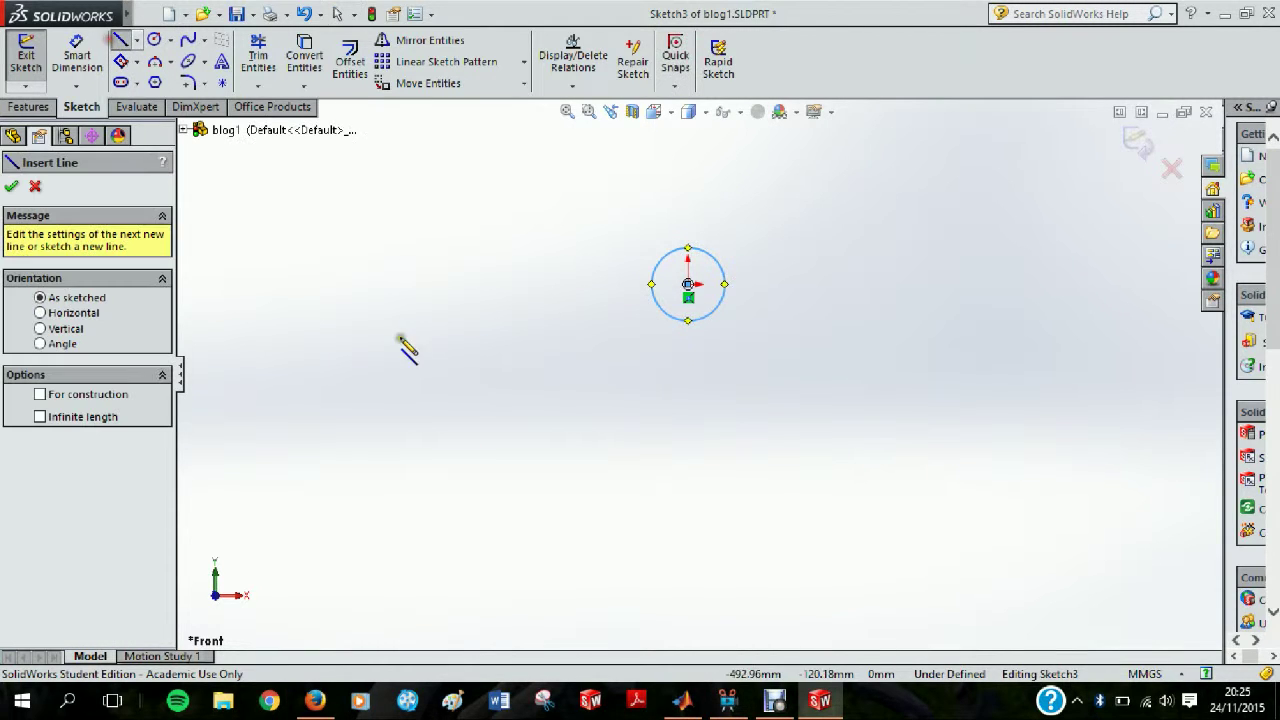
pyautogui.click(516, 490)
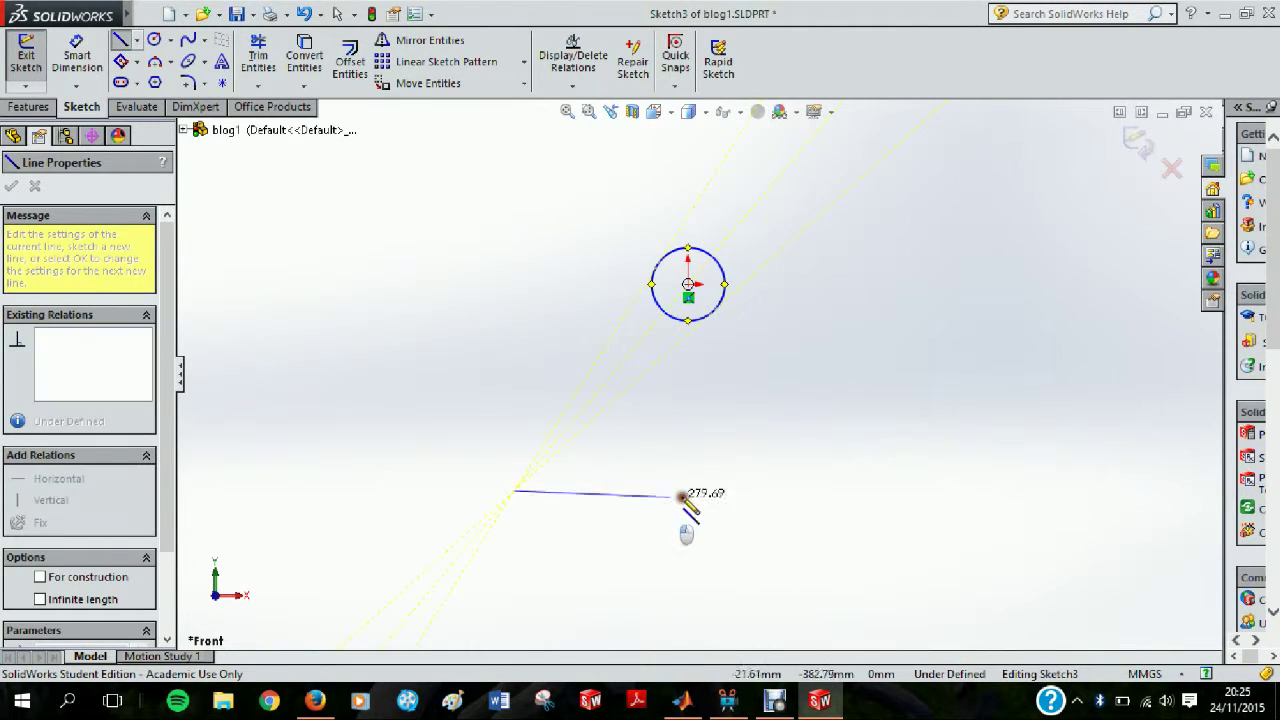
pyautogui.click(849, 491)
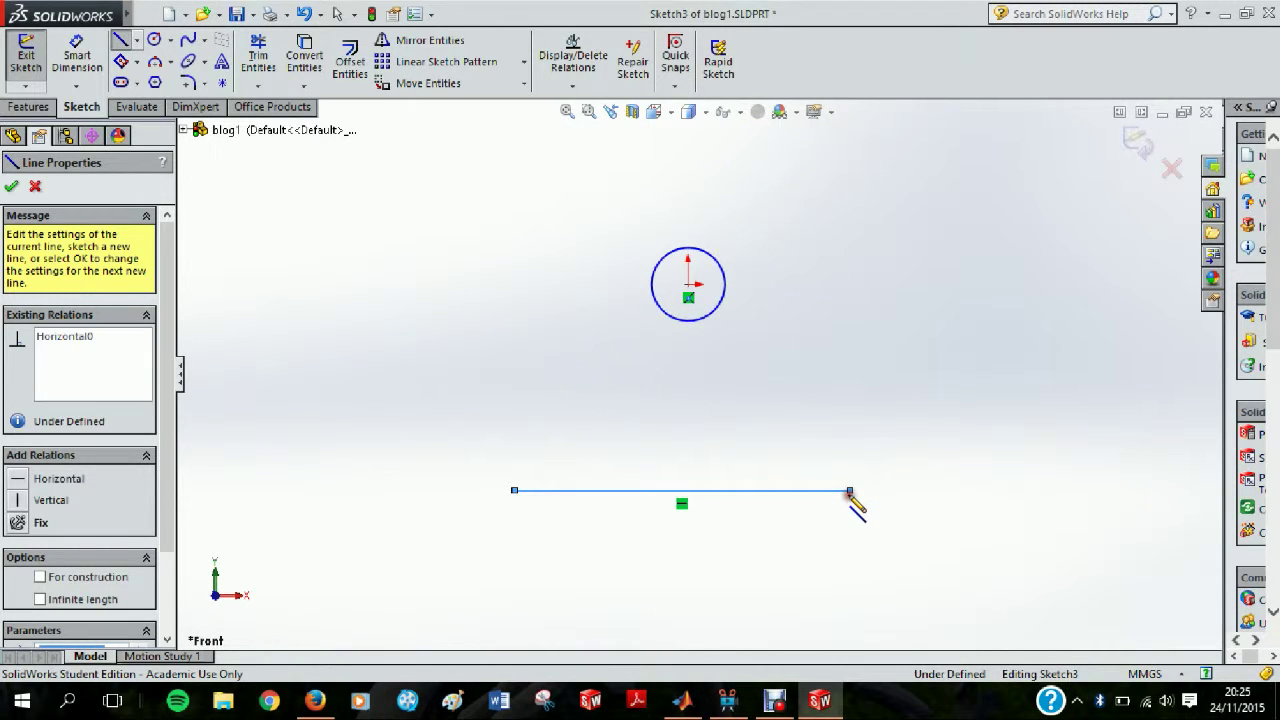
pyautogui.click(14, 188)
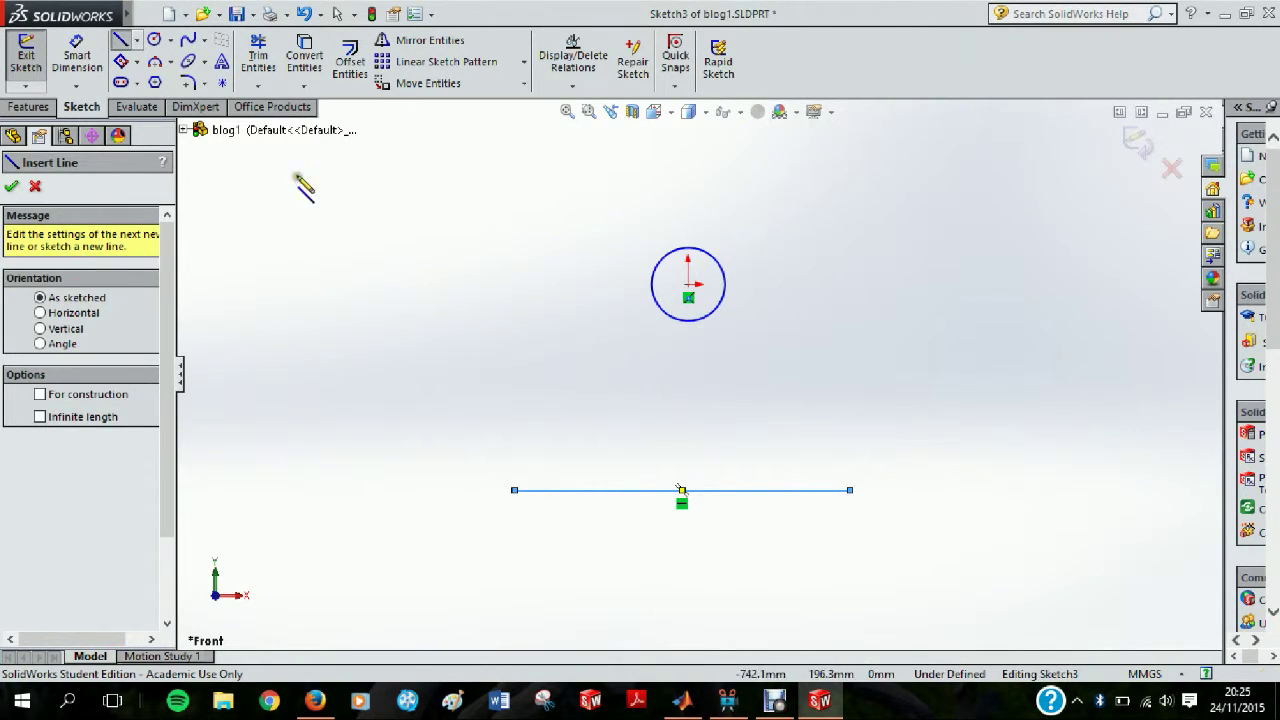
pyautogui.click(12, 184)
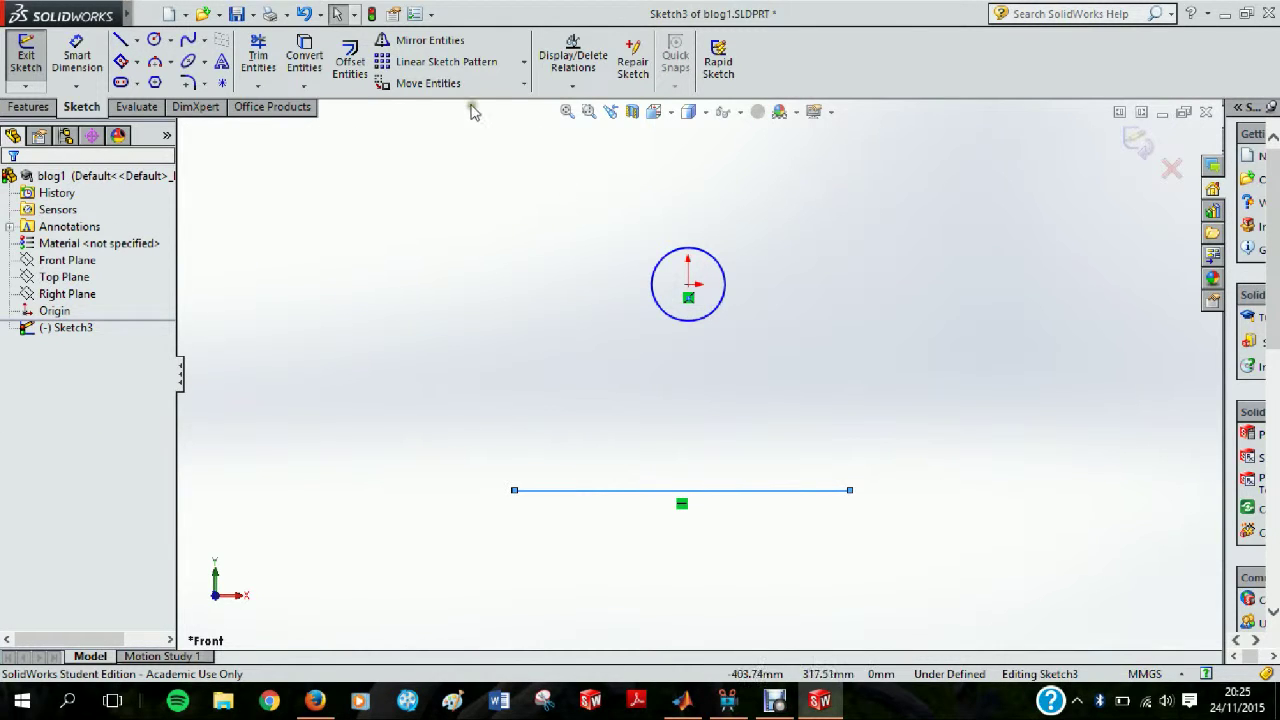
# Revolve the circle region 360° about the horizontal line as a one-direction thin feature 10 mm thick, and inspect the ring
pyautogui.click(28, 106)
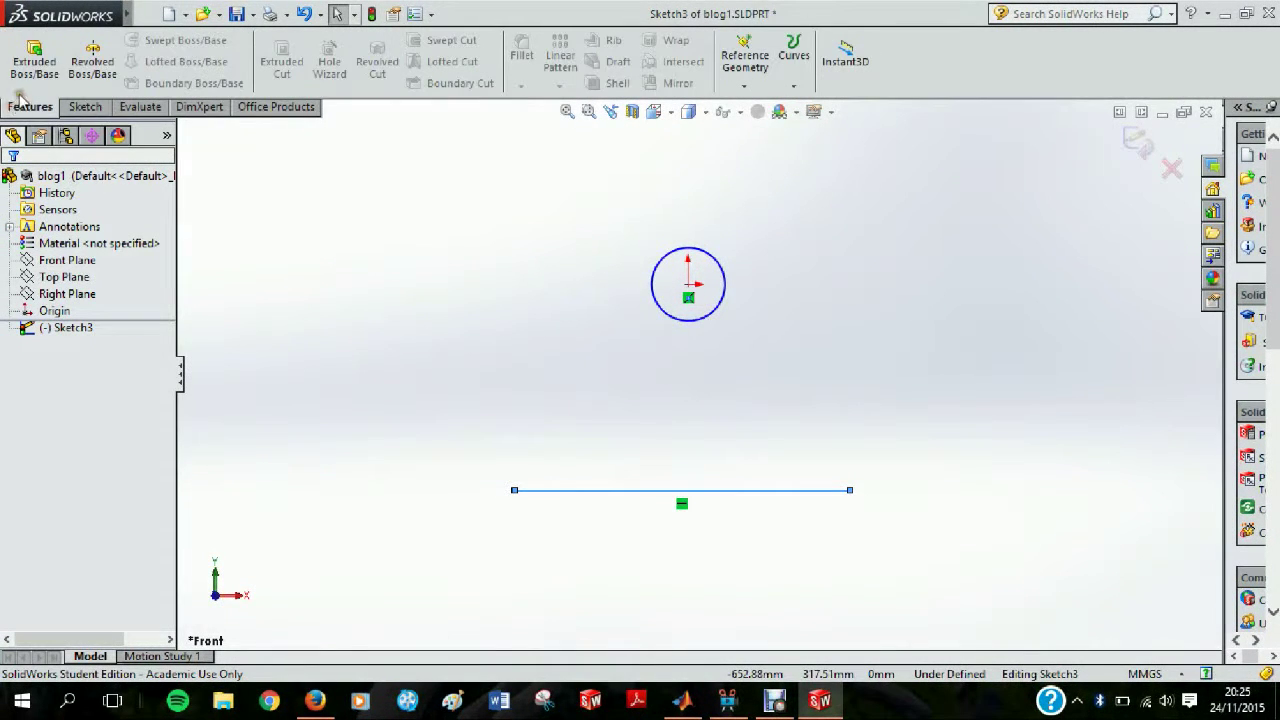
pyautogui.click(92, 65)
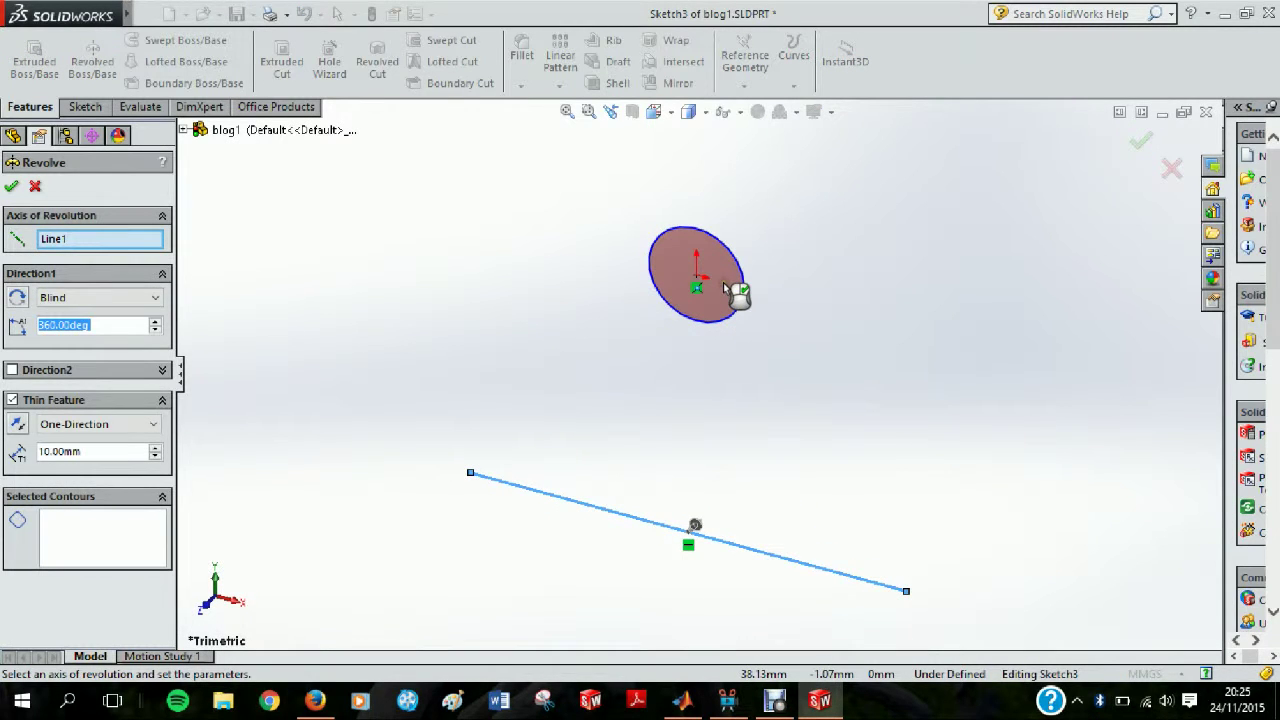
pyautogui.click(728, 286)
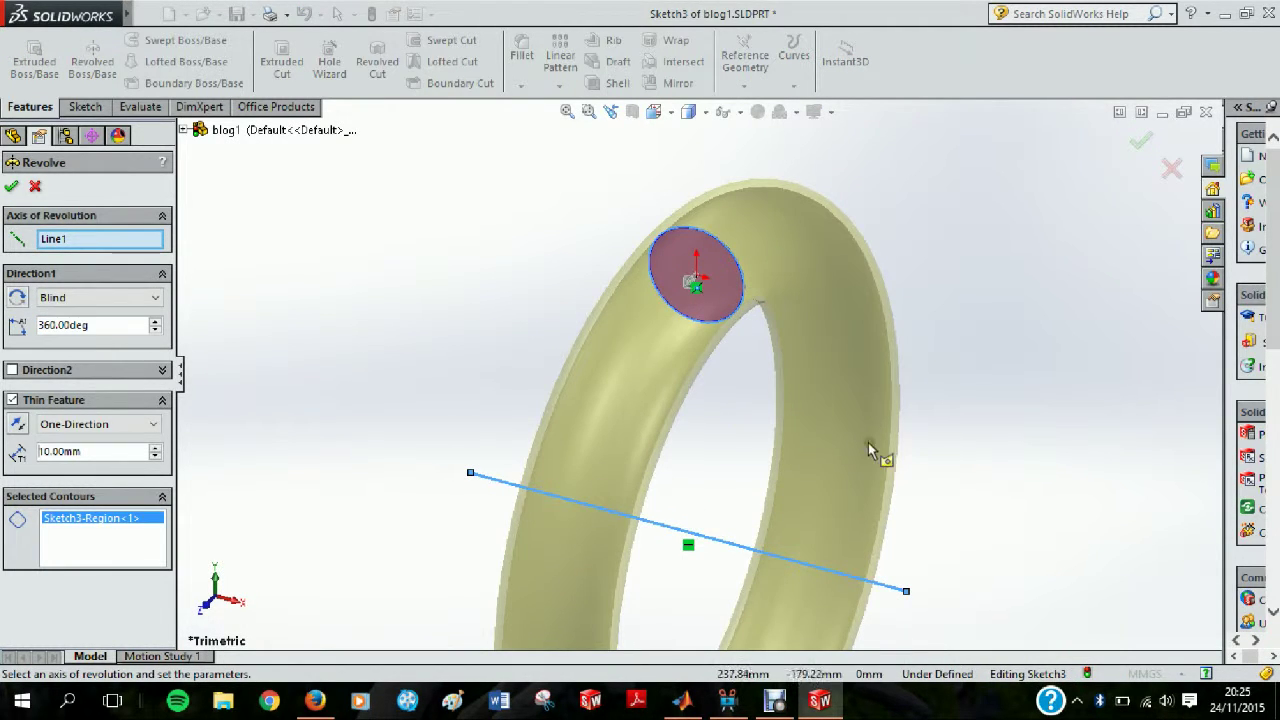
pyautogui.moveTo(868, 442); pyautogui.dragTo(526, 366, button='middle')
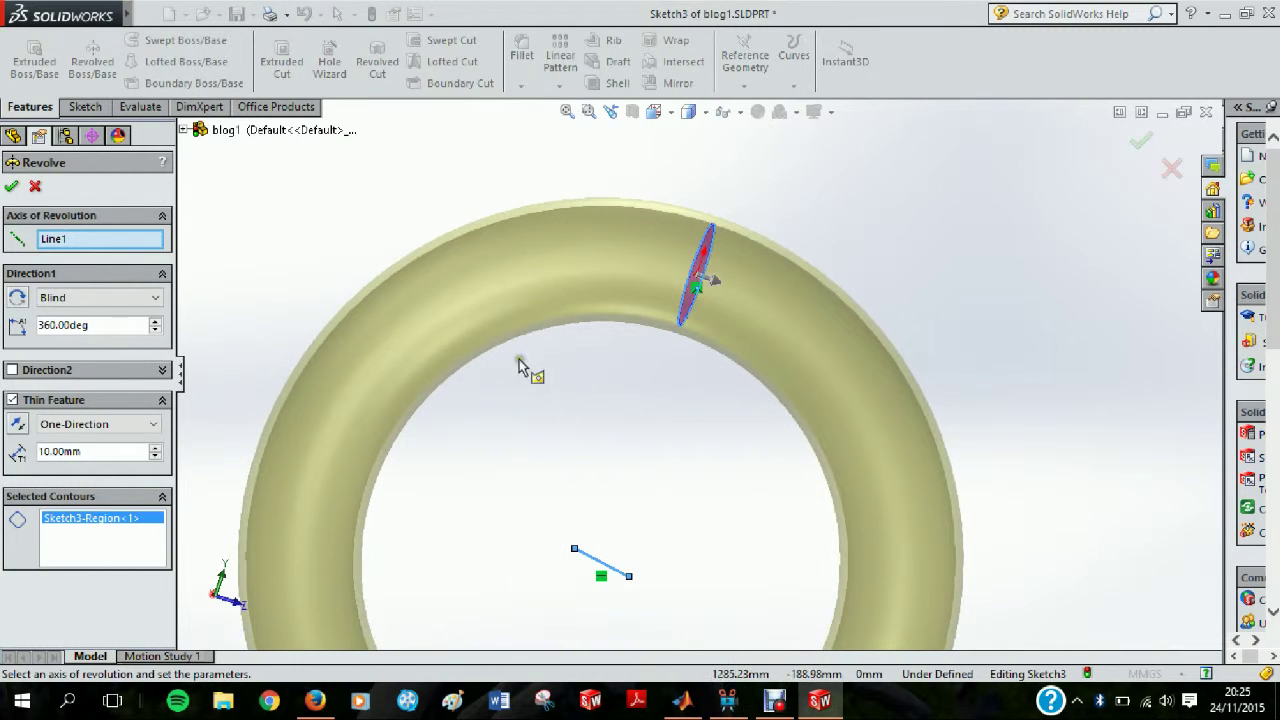
pyautogui.click(10, 186)
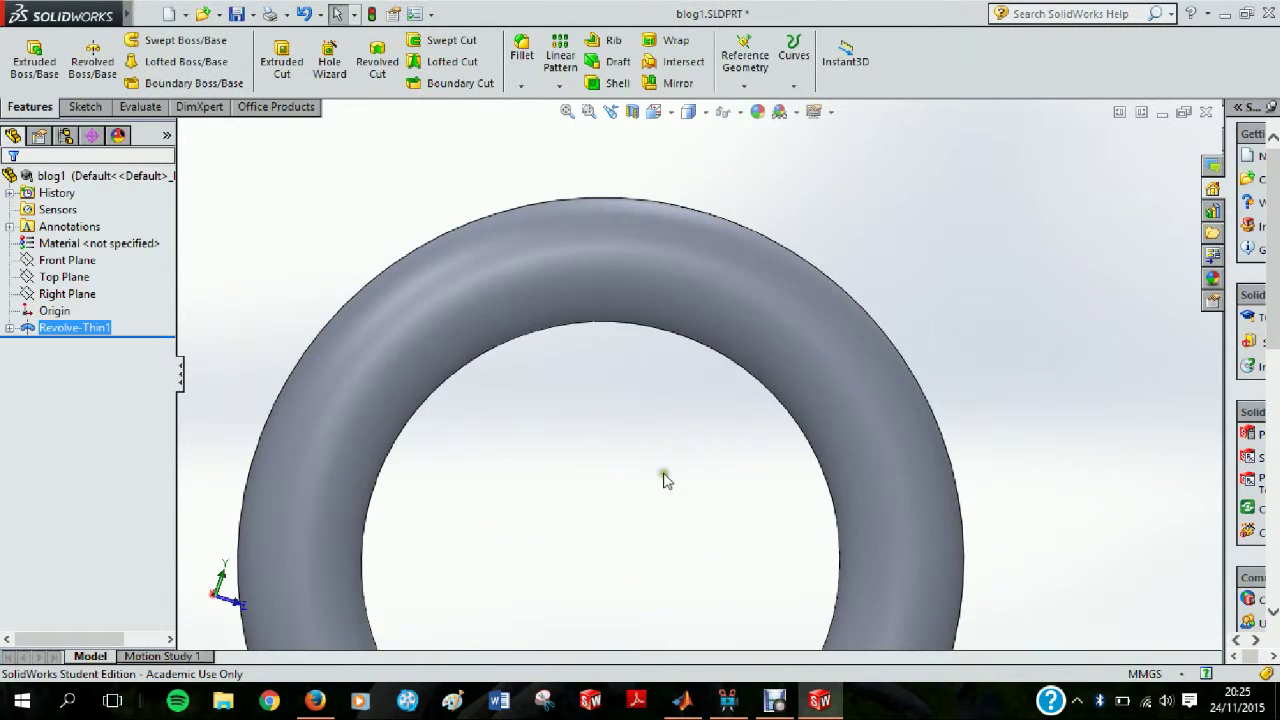
pyautogui.scroll(5, 667, 460)
pyautogui.moveTo(897, 528); pyautogui.dragTo(371, 449, button='middle')
pyautogui.scroll(-3, 729, 520)
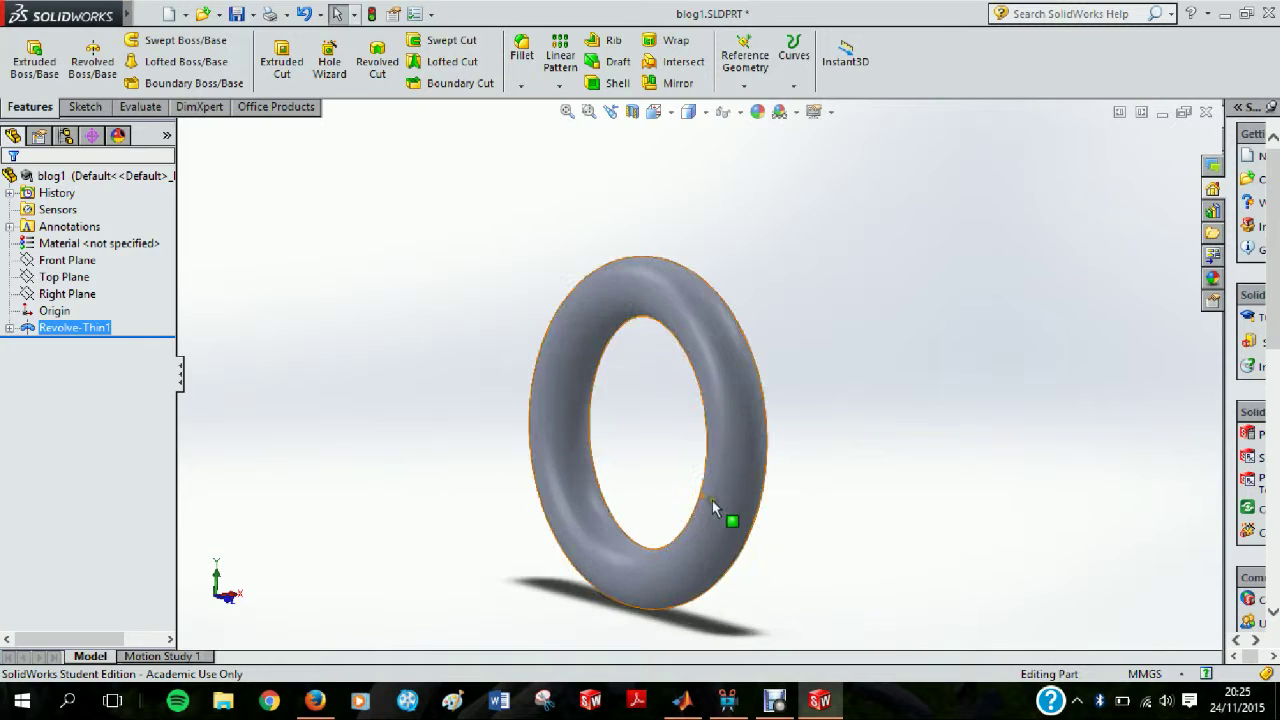